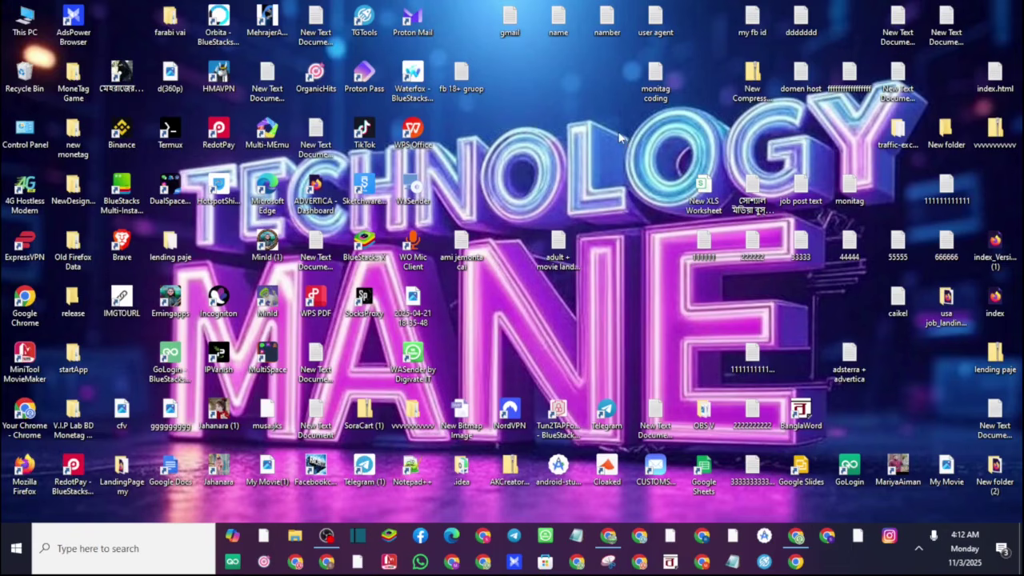
{"action": "right_click", "coordinate": [550, 74]}
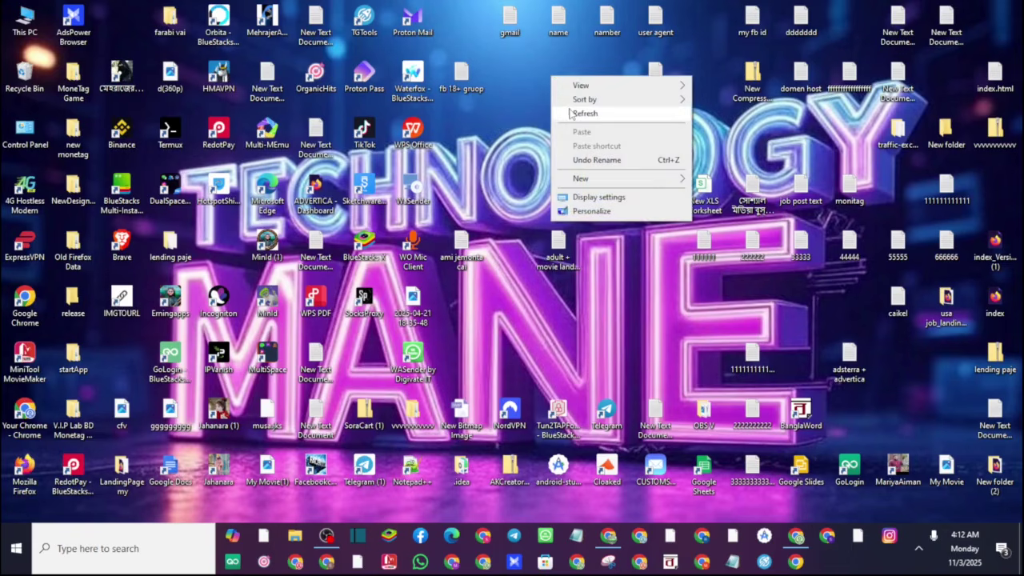
{"action": "left_click", "coordinate": [569, 107]}
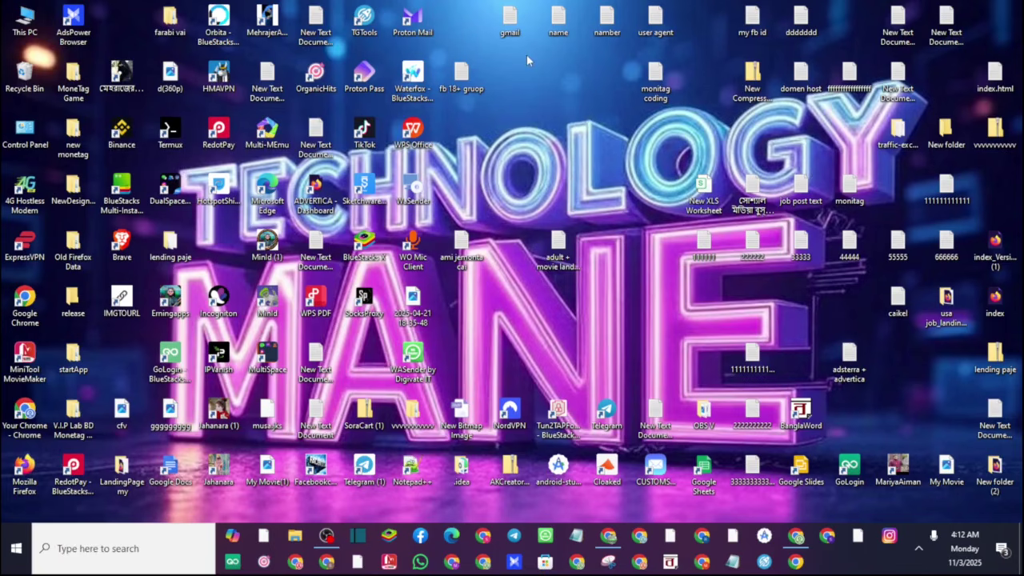
{"action": "right_click", "coordinate": [616, 205]}
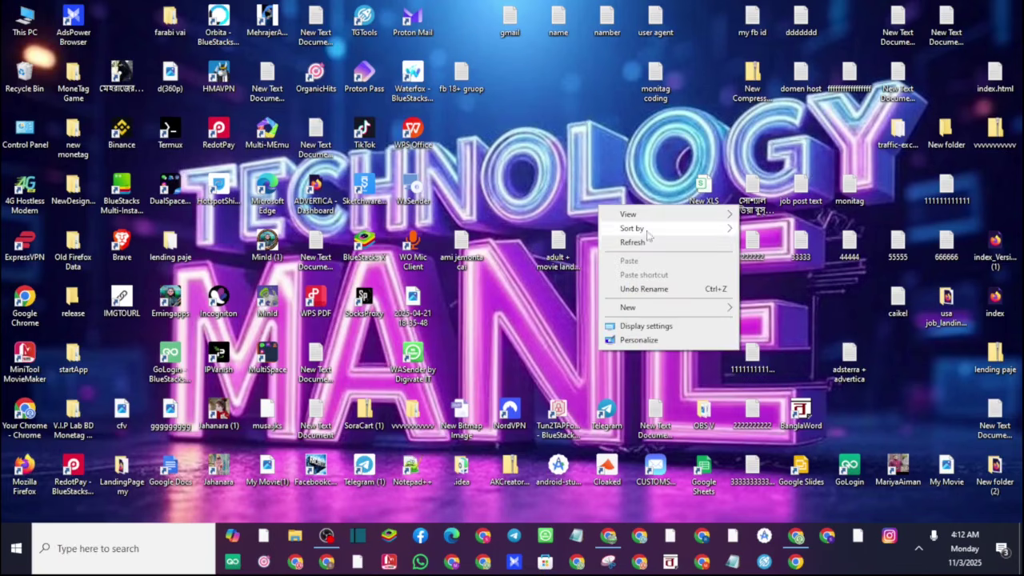
{"action": "left_click", "coordinate": [652, 237]}
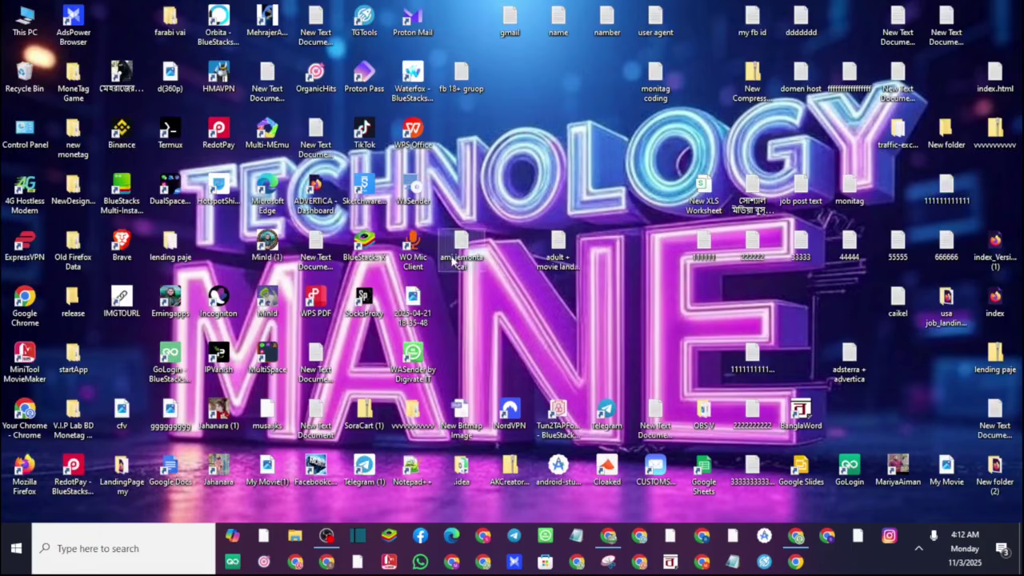
{"action": "right_click", "coordinate": [576, 328]}
{"action": "left_click", "coordinate": [622, 364]}
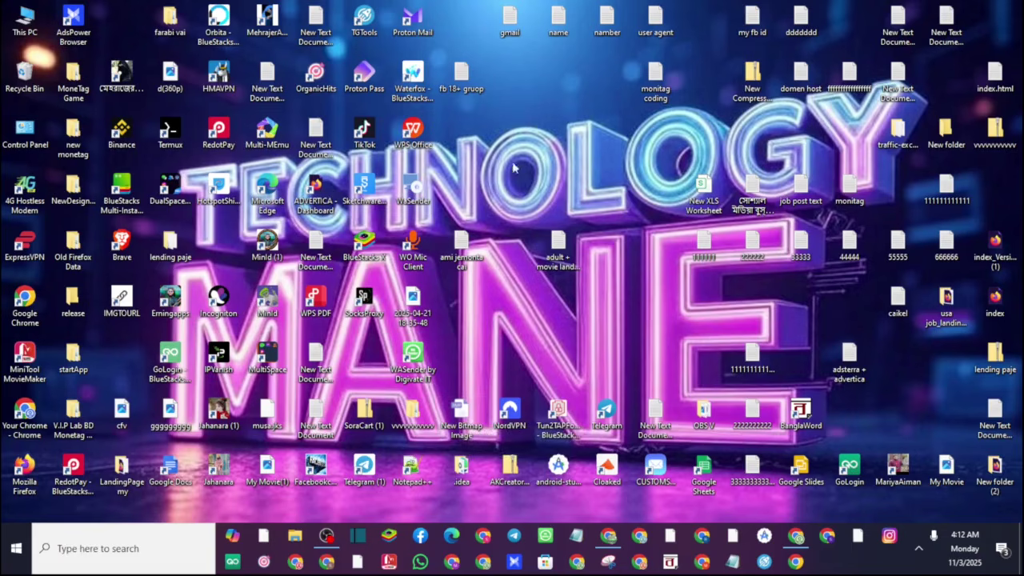
{"action": "right_click", "coordinate": [573, 142]}
{"action": "left_click", "coordinate": [620, 181]}
{"action": "right_click", "coordinate": [640, 321]}
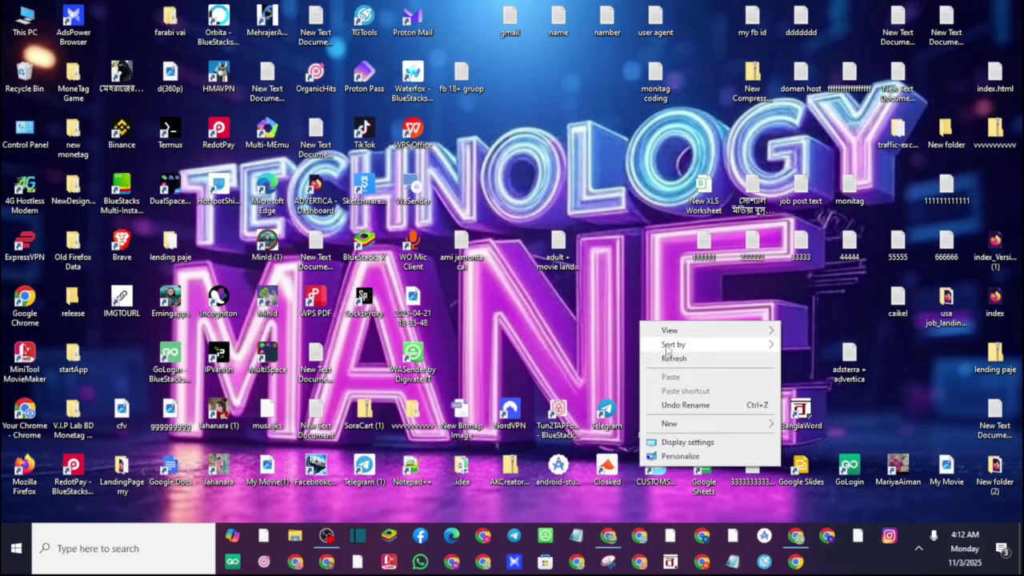
{"action": "left_click", "coordinate": [664, 357]}
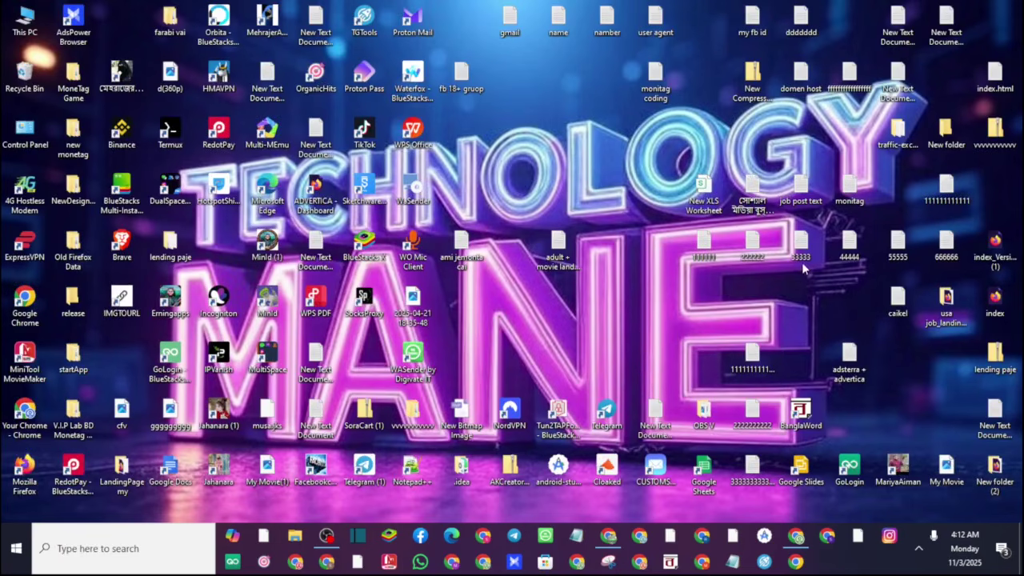
{"action": "mouse_move", "coordinate": [568, 249]}
{"action": "left_mouse_down"}
{"action": "mouse_move", "coordinate": [630, 296]}
{"action": "mouse_move", "coordinate": [558, 244]}
{"action": "mouse_move", "coordinate": [567, 250]}
{"action": "left_mouse_up"}
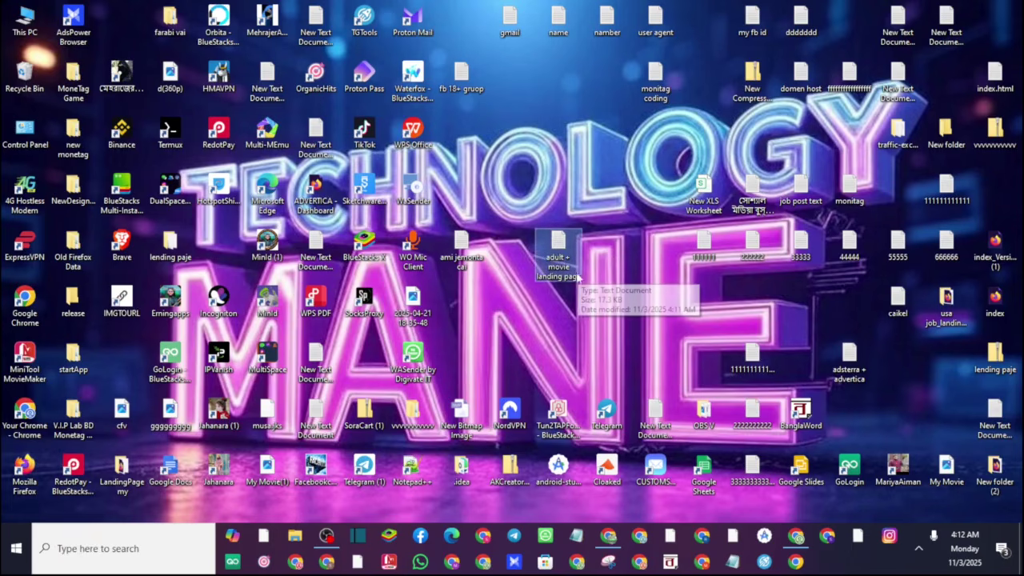
{"action": "left_click", "coordinate": [555, 307]}
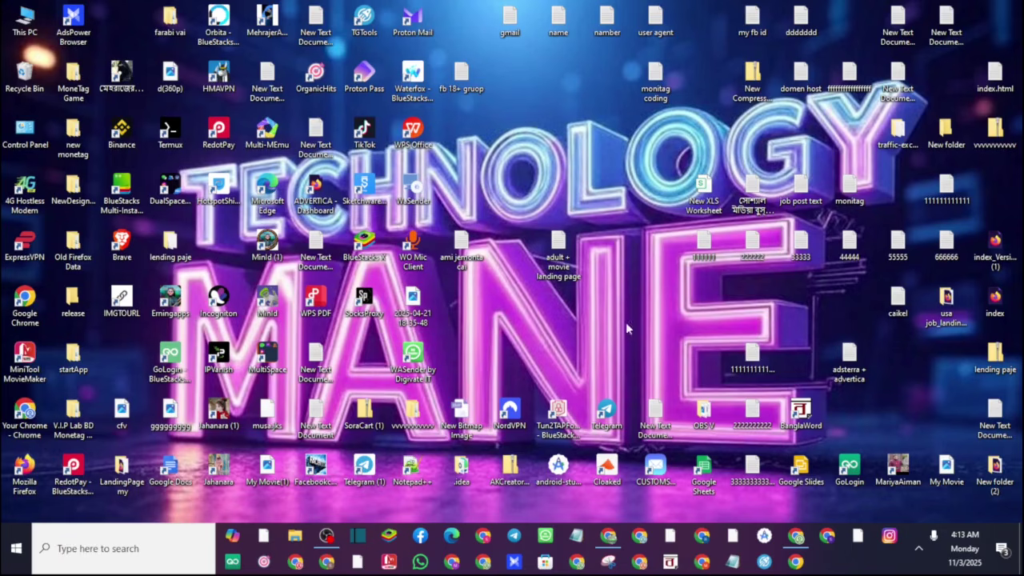
Copy the entire code from the "adult + movie landing page" text file on the desktop and switch to the Blogger theme page.
{"action": "double_click", "coordinate": [560, 244]}
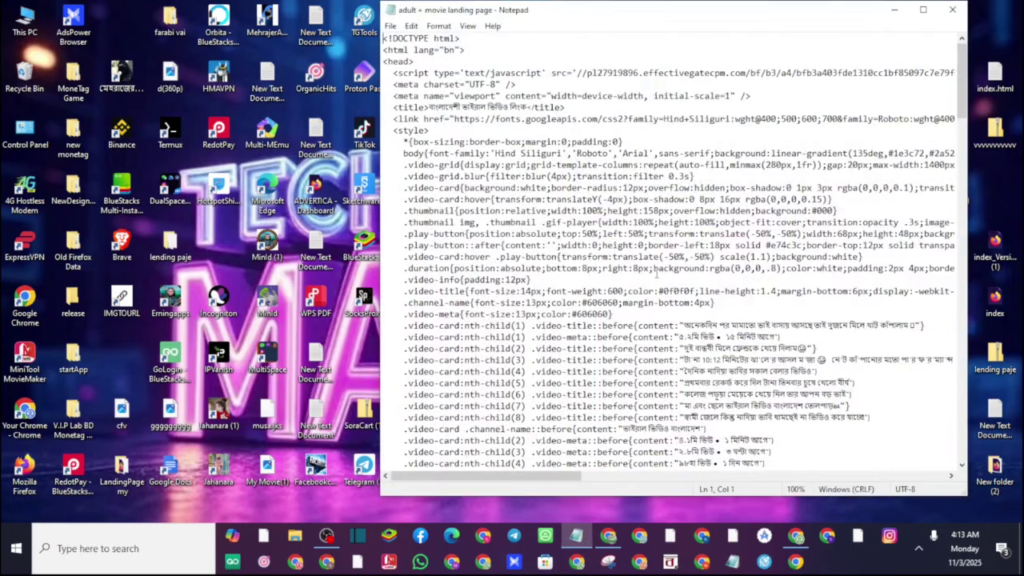
{"action": "scroll", "coordinate": [638, 240], "scroll_direction": "down", "scroll_amount": 14}
{"action": "left_click", "coordinate": [644, 312]}
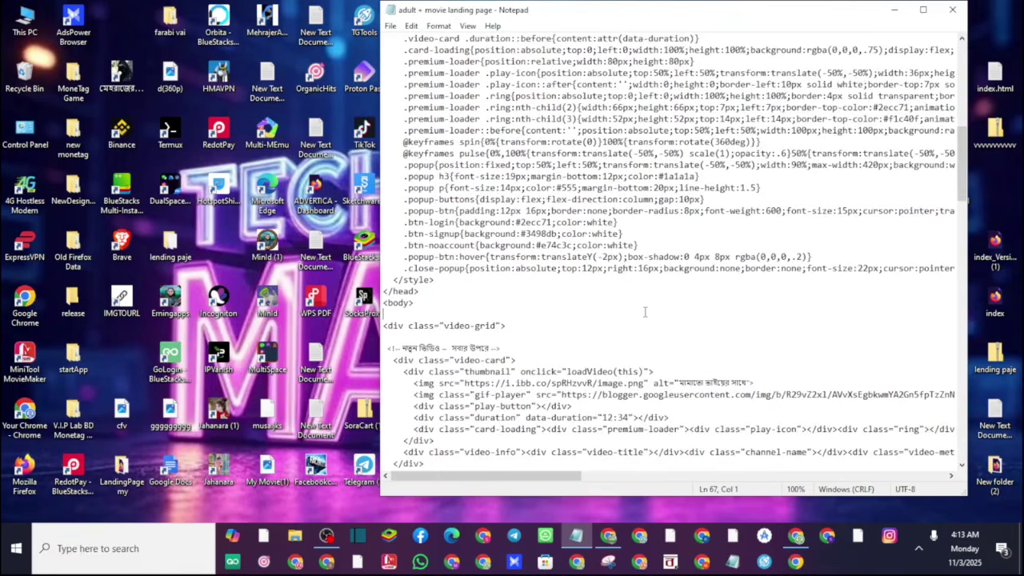
{"action": "key", "text": "ctrl+a"}
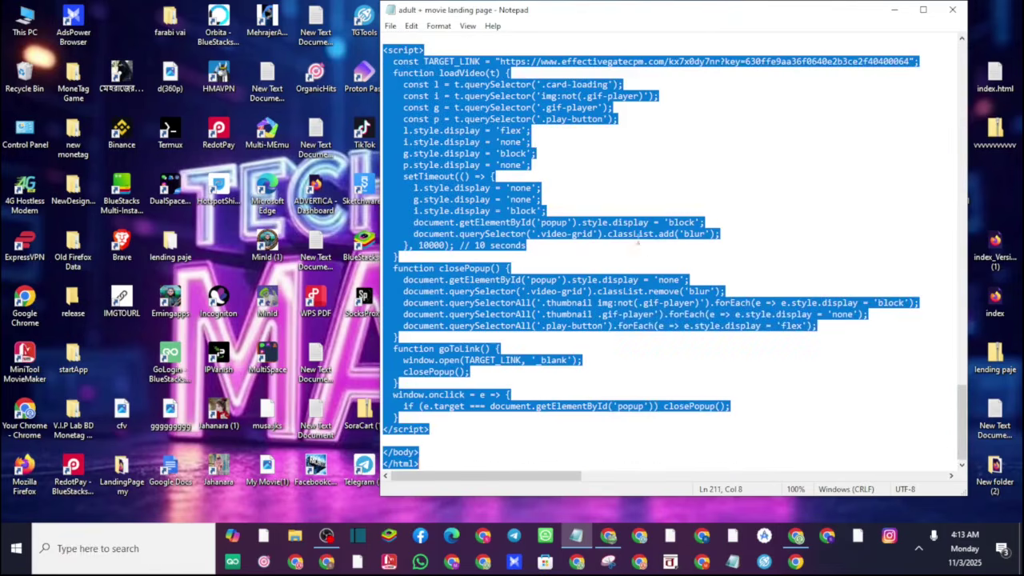
{"action": "right_click", "coordinate": [627, 152]}
{"action": "left_click", "coordinate": [656, 191]}
{"action": "left_click", "coordinate": [902, 12]}
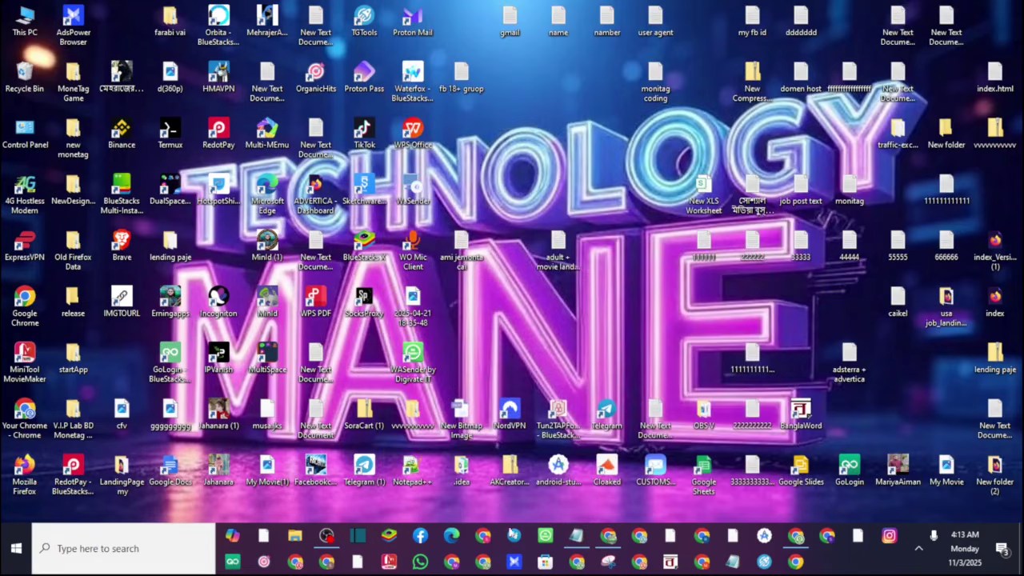
{"action": "left_click", "coordinate": [612, 537]}
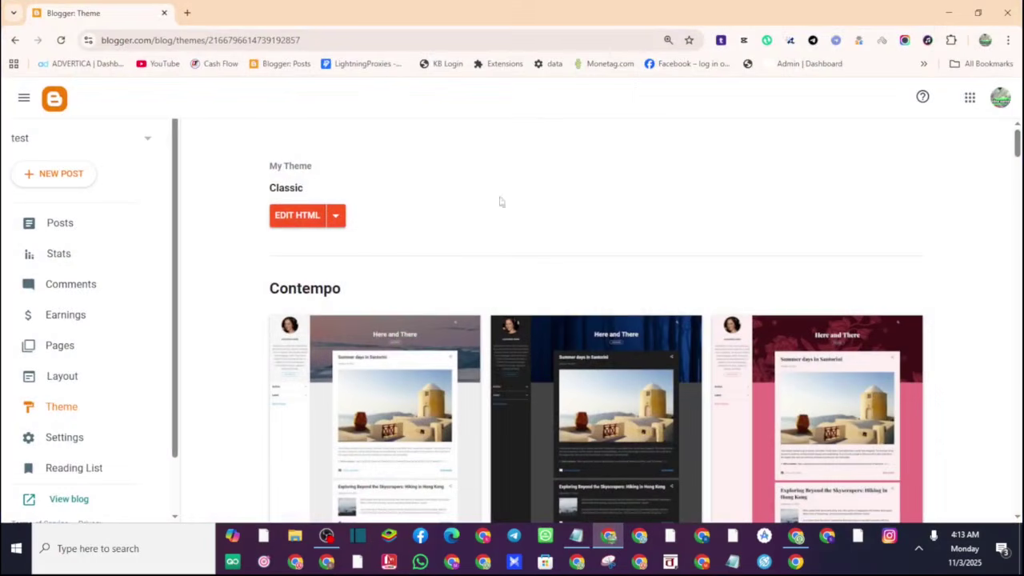
{"action": "scroll", "coordinate": [107, 335], "scroll_direction": "down", "scroll_amount": 2}
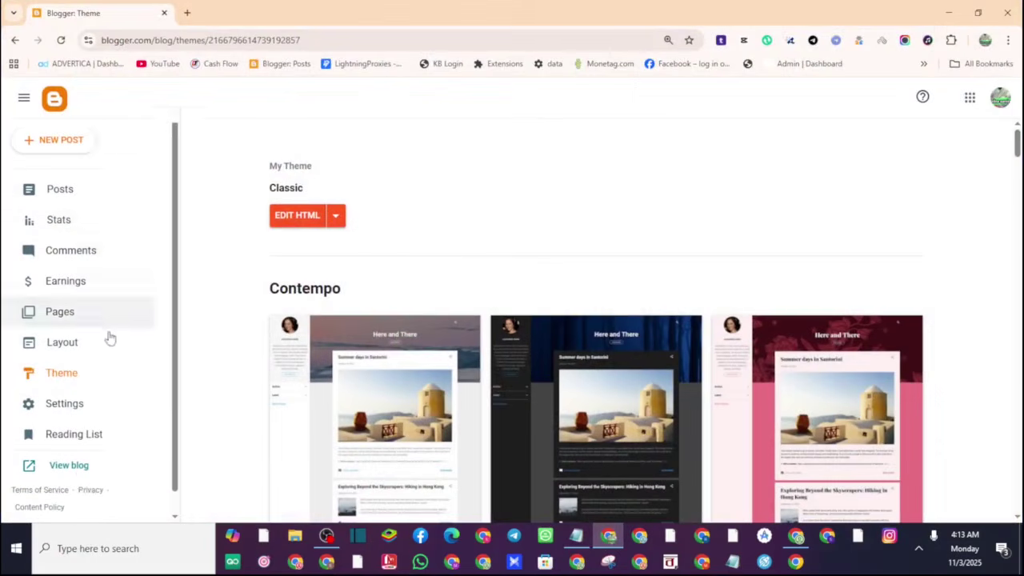
{"action": "scroll", "coordinate": [134, 171], "scroll_direction": "up", "scroll_amount": 2}
{"action": "left_click", "coordinate": [146, 137]}
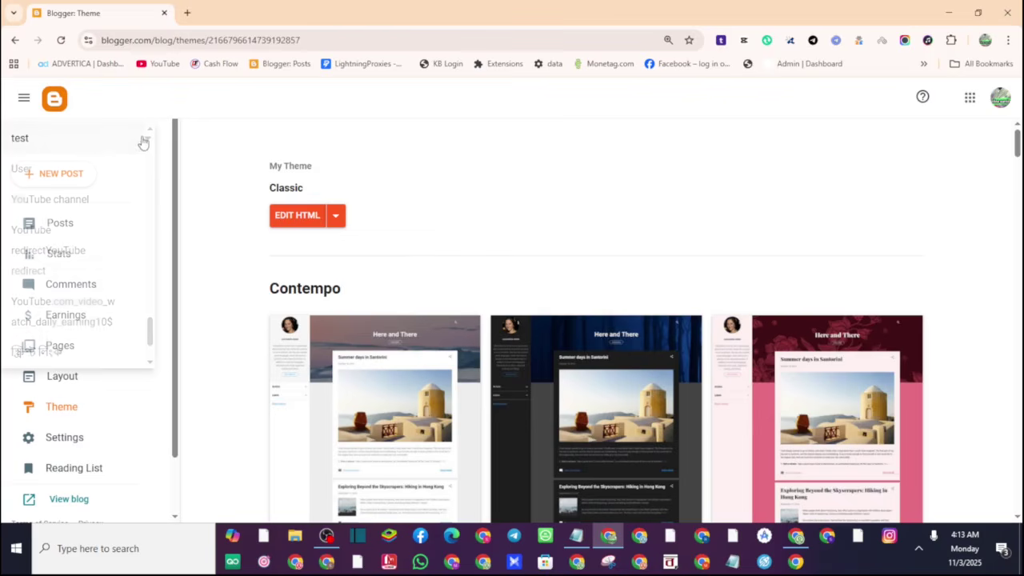
{"action": "scroll", "coordinate": [46, 276], "scroll_direction": "down", "scroll_amount": 2}
{"action": "scroll", "coordinate": [105, 192], "scroll_direction": "up", "scroll_amount": 10}
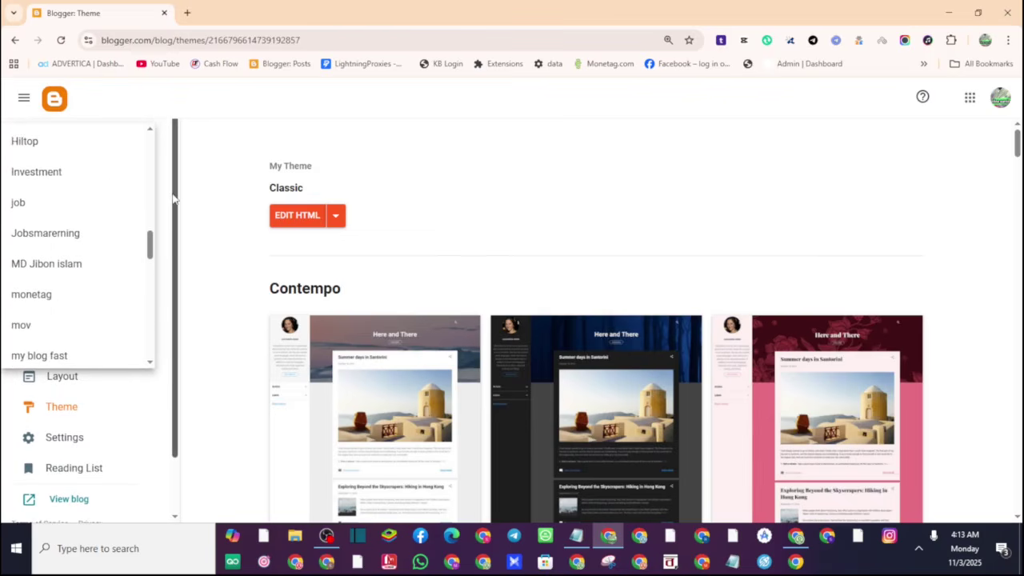
{"action": "scroll", "coordinate": [82, 289], "scroll_direction": "down", "scroll_amount": 8}
{"action": "scroll", "coordinate": [82, 294], "scroll_direction": "down", "scroll_amount": 3}
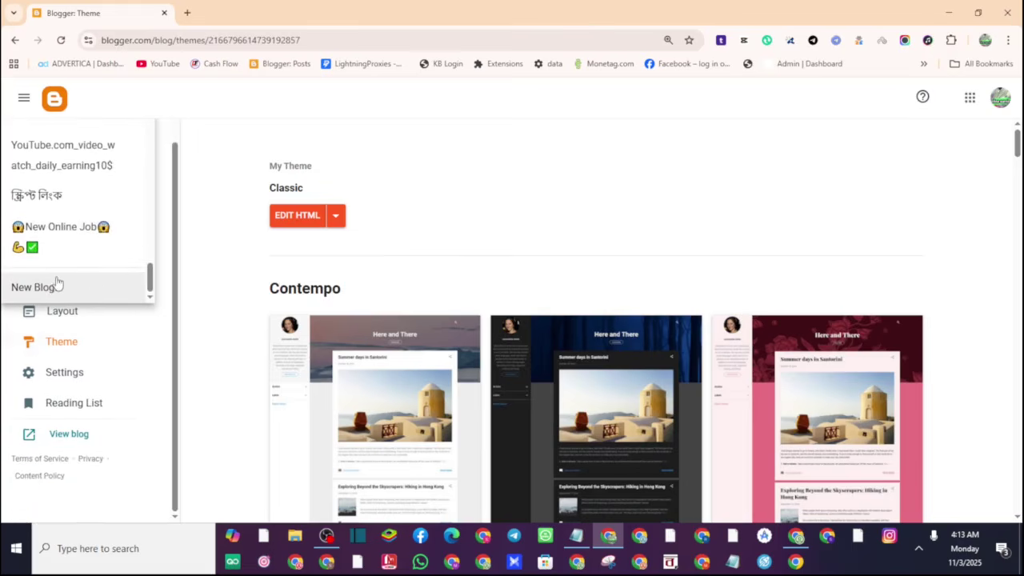
{"action": "left_click", "coordinate": [35, 286]}
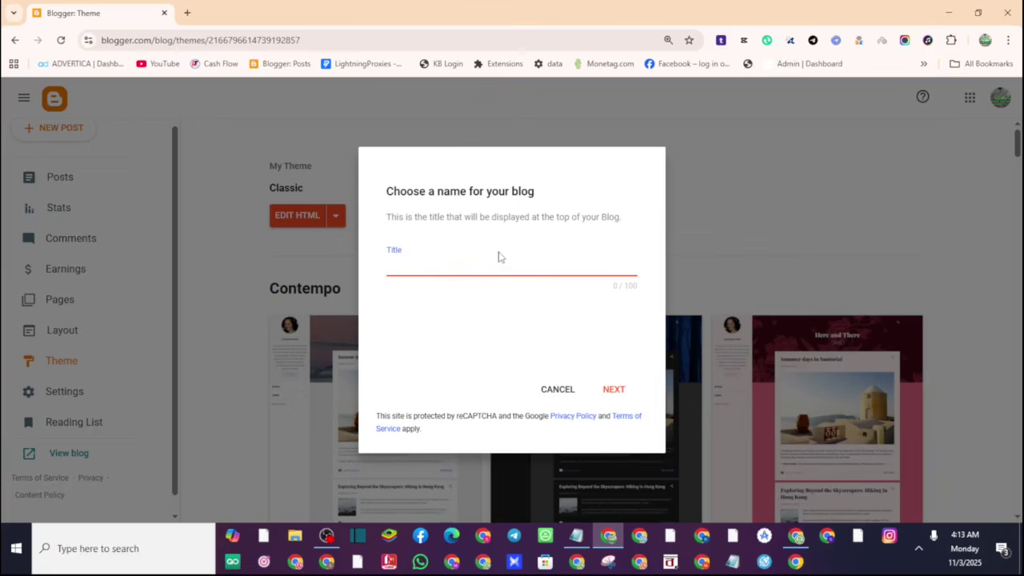
{"action": "type", "text": "fdvngbv"}
{"action": "left_click", "coordinate": [617, 392]}
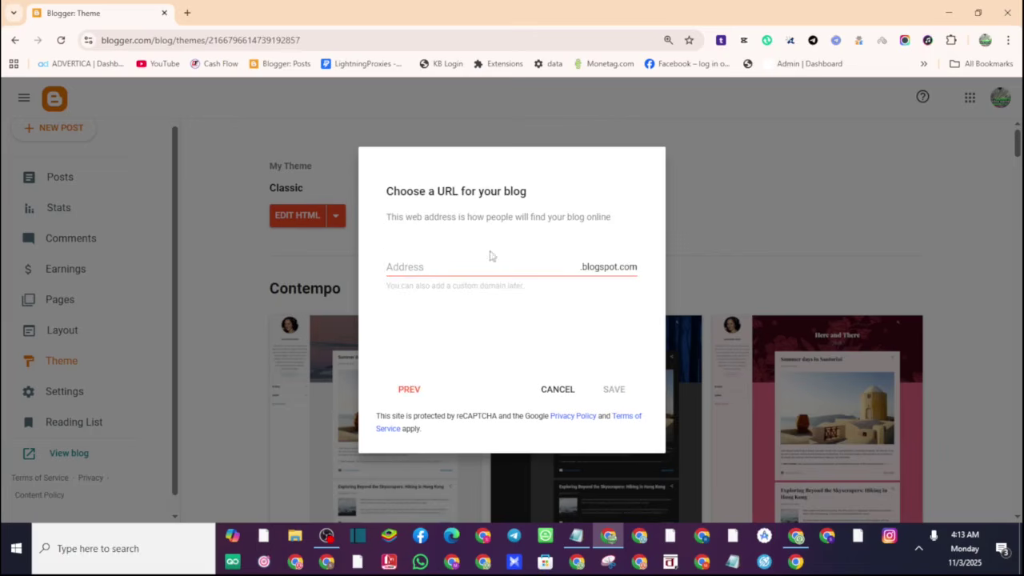
{"action": "left_click", "coordinate": [468, 267]}
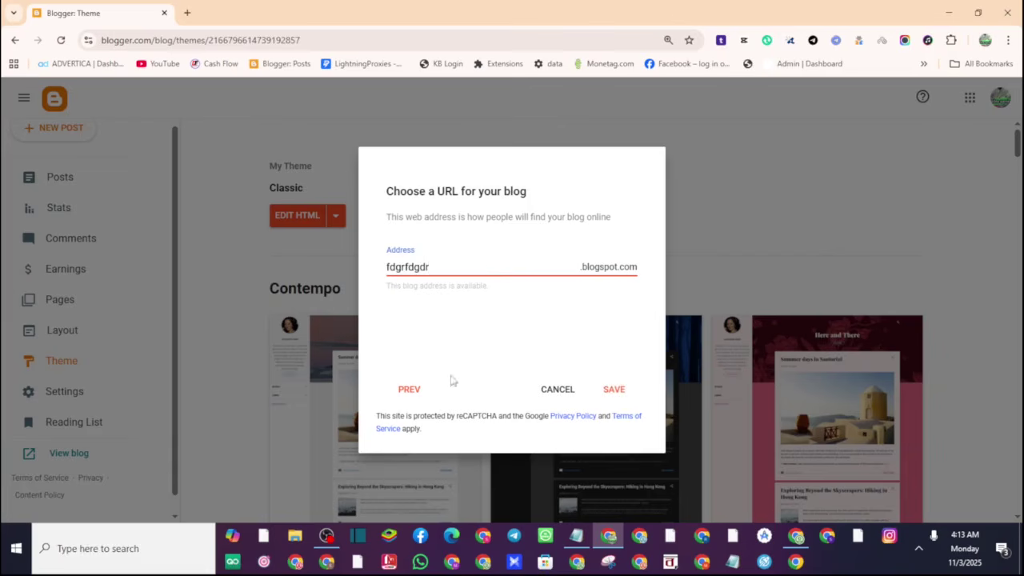
{"action": "left_click", "coordinate": [553, 390]}
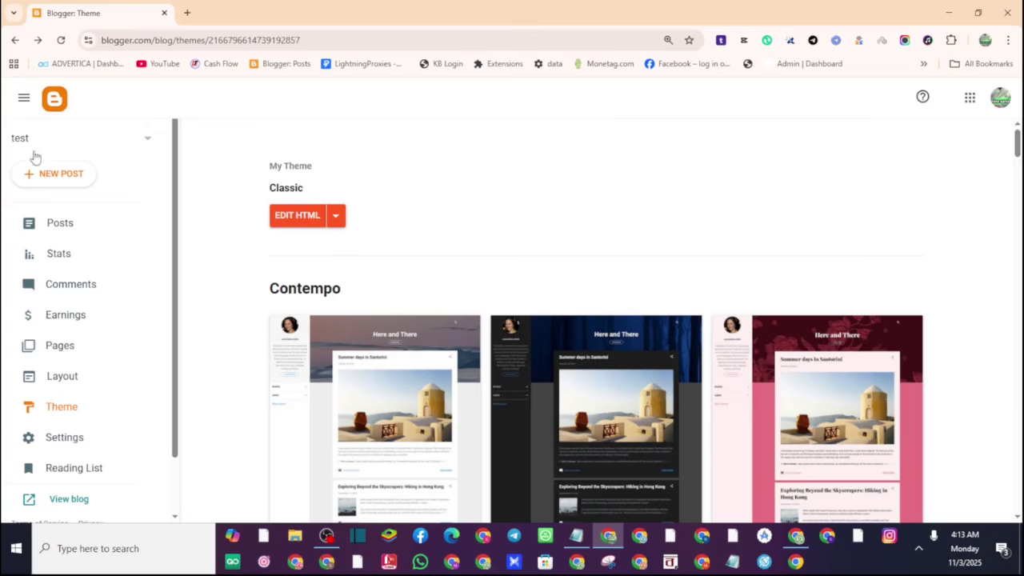
Switch the test blog to the second generation Layouts theme.
{"action": "left_click", "coordinate": [336, 216]}
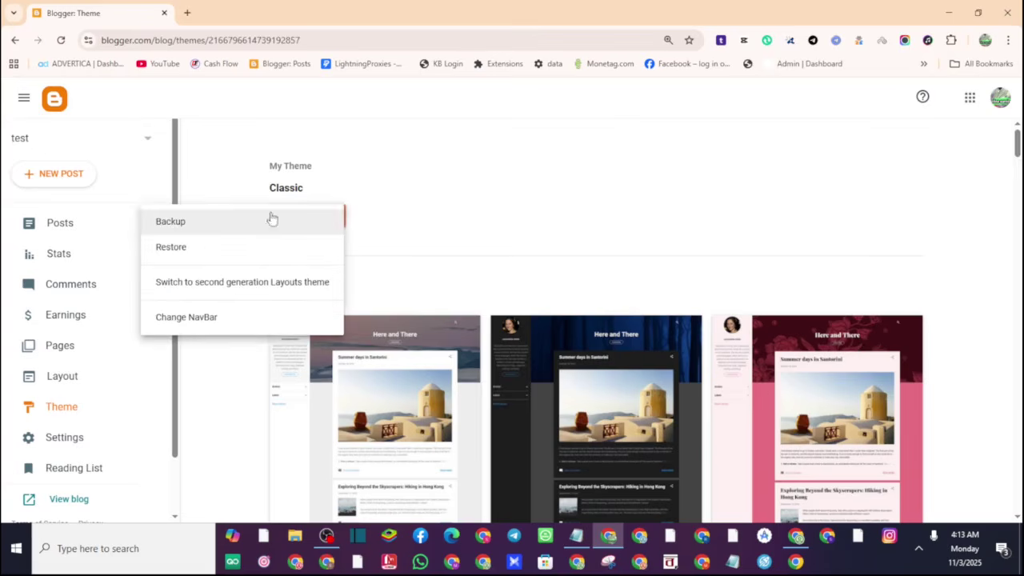
{"action": "left_click", "coordinate": [271, 290]}
{"action": "left_click", "coordinate": [513, 352]}
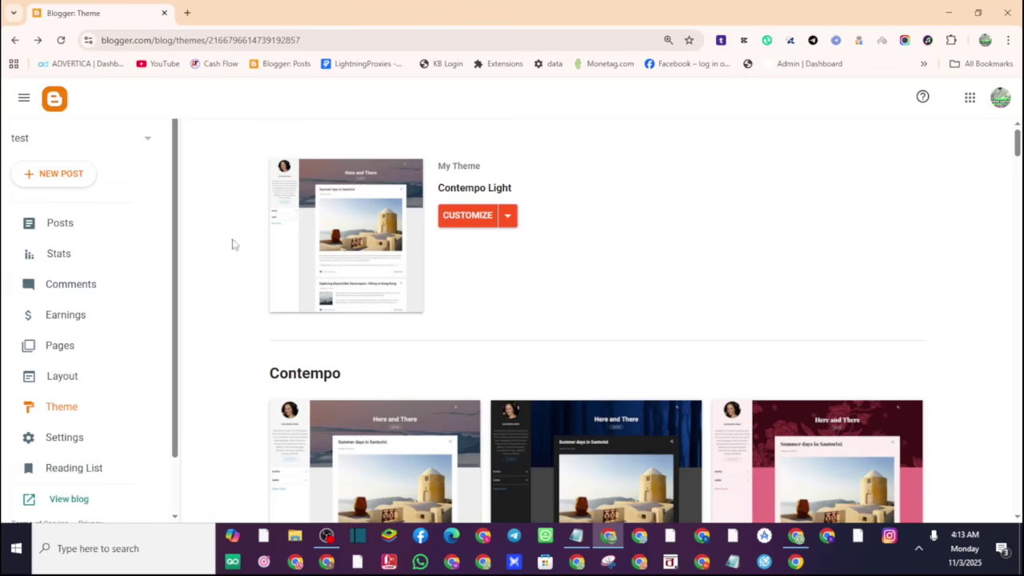
{"action": "left_click", "coordinate": [64, 406]}
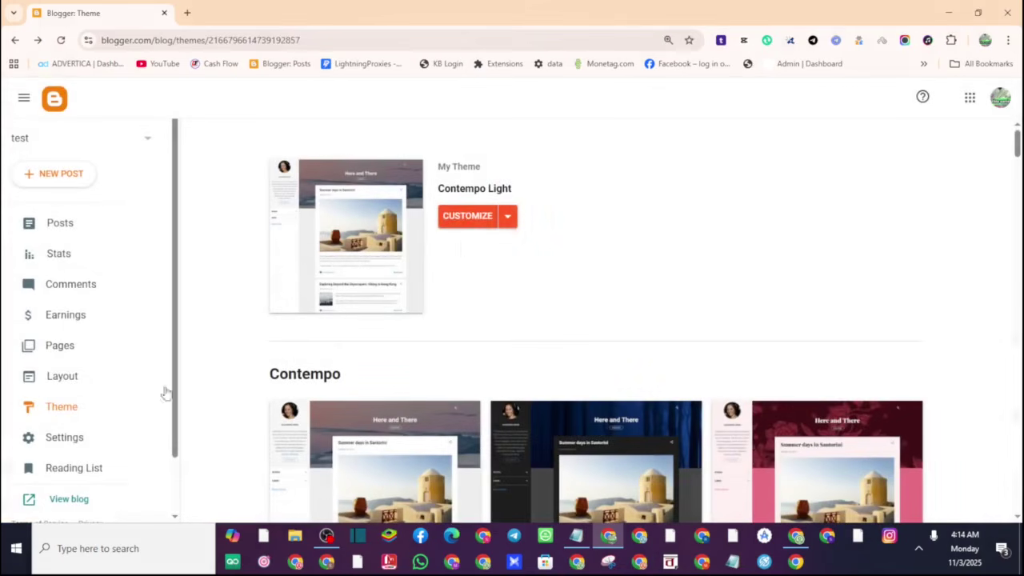
Switch the test blog to the first generation Classic theme without a backup.
{"action": "left_click", "coordinate": [508, 218]}
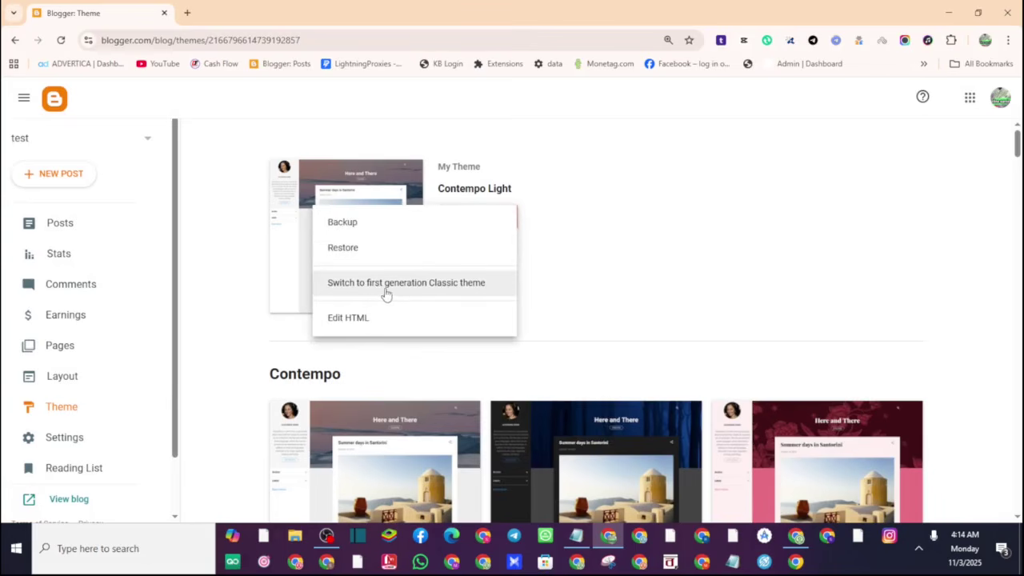
{"action": "left_click", "coordinate": [440, 291]}
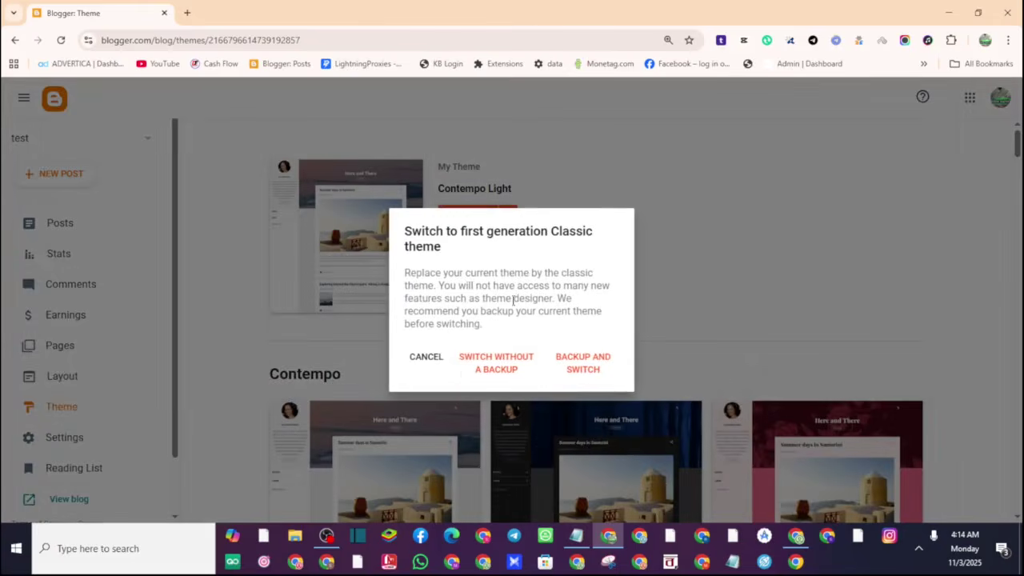
{"action": "left_click", "coordinate": [473, 371]}
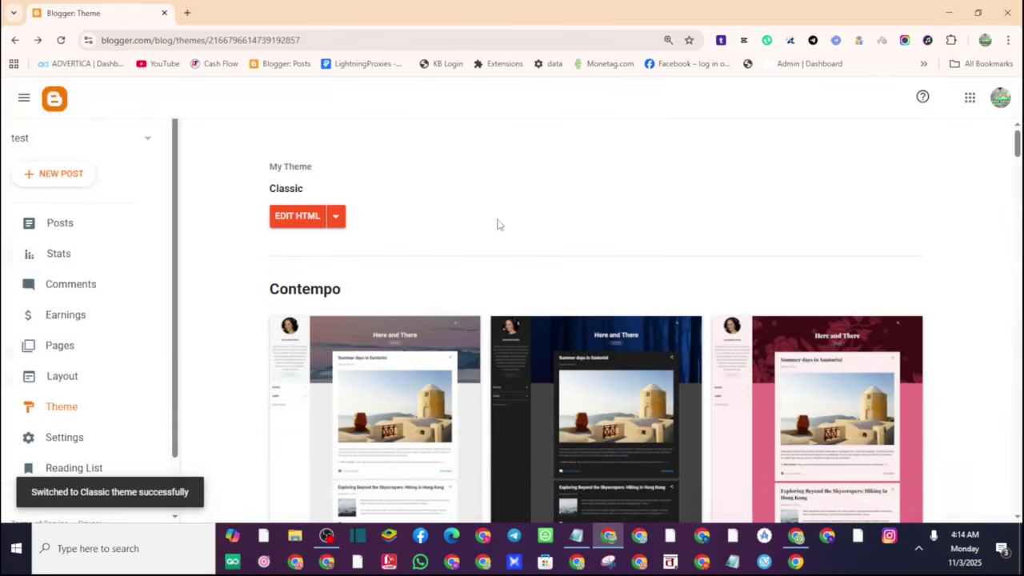
Open the Classic theme's HTML for editing and delete all of its existing code.
{"action": "left_click", "coordinate": [298, 221]}
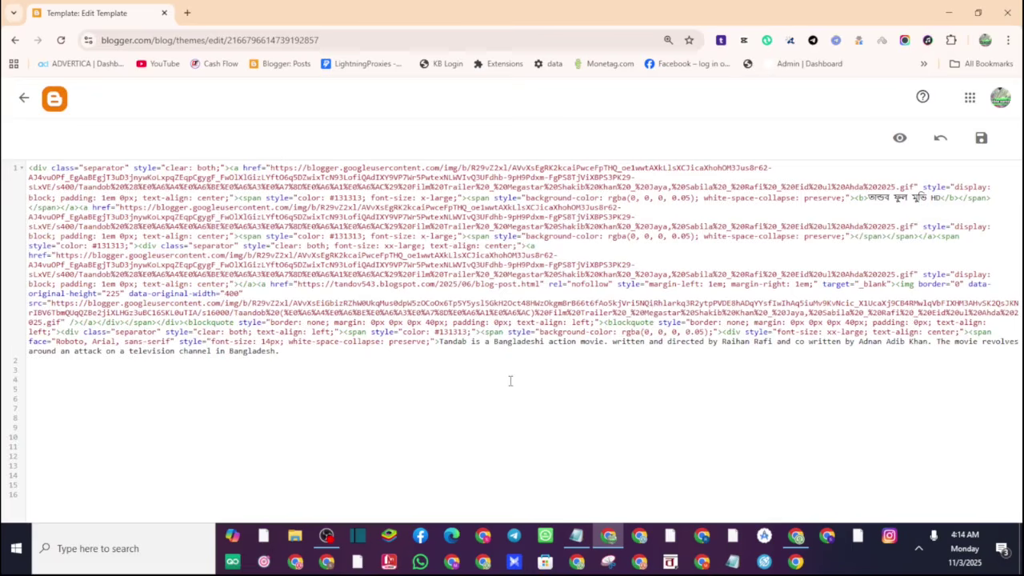
{"action": "left_click", "coordinate": [510, 380]}
{"action": "key", "text": "ctrl+a"}
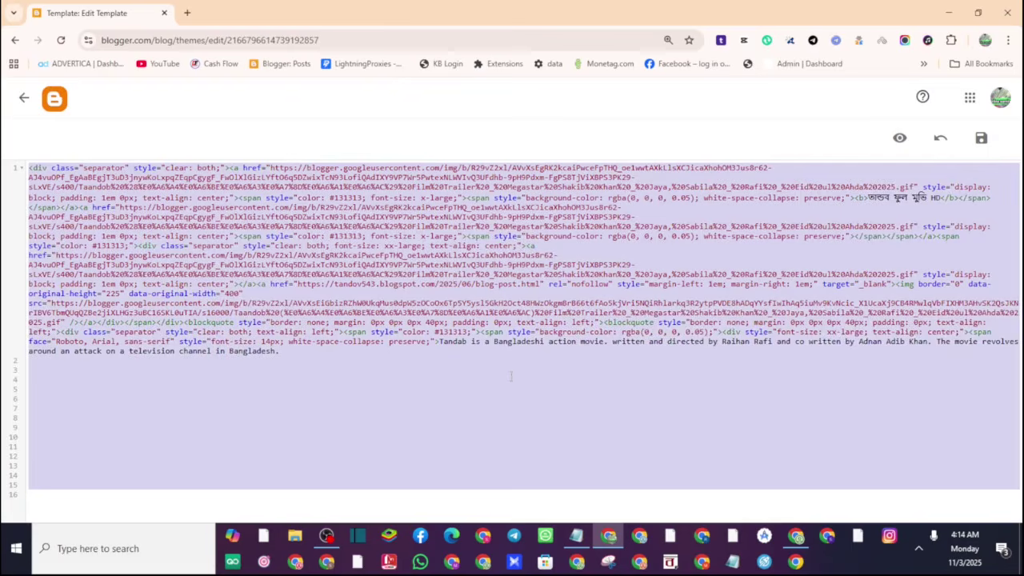
{"action": "key", "text": "BackSpace"}
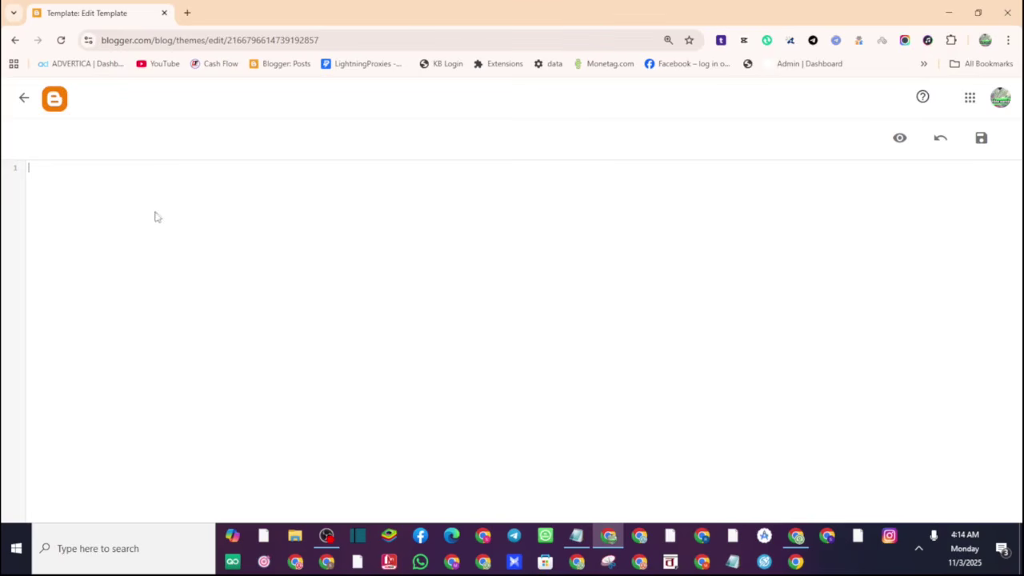
Copy the landing page code from Notepad again, paste it into the empty Blogger theme template and save the theme.
{"action": "left_click", "coordinate": [579, 535]}
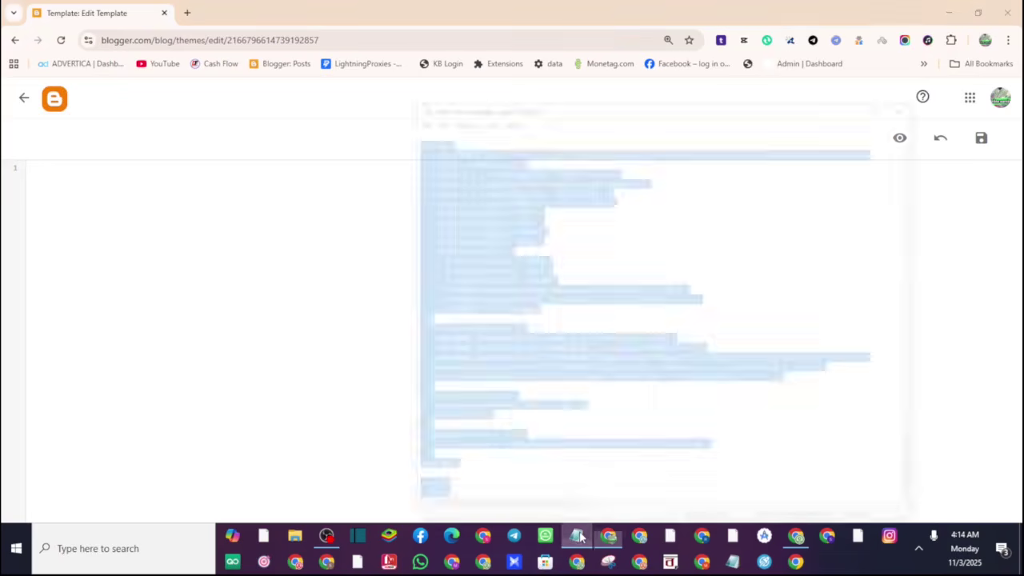
{"action": "right_click", "coordinate": [593, 266]}
{"action": "left_click", "coordinate": [645, 311]}
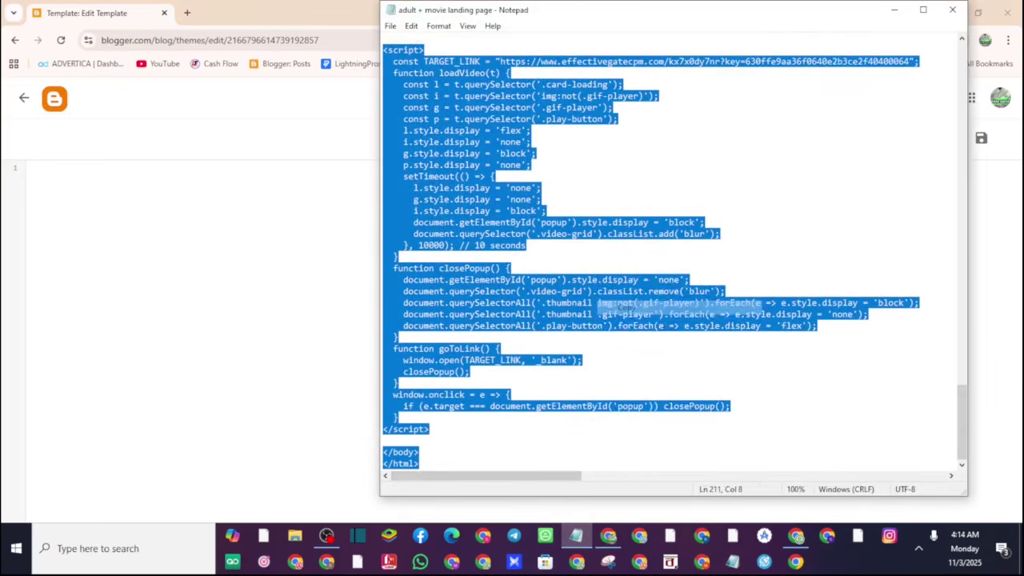
{"action": "left_click", "coordinate": [215, 166]}
{"action": "right_click", "coordinate": [128, 196]}
{"action": "left_click", "coordinate": [219, 326]}
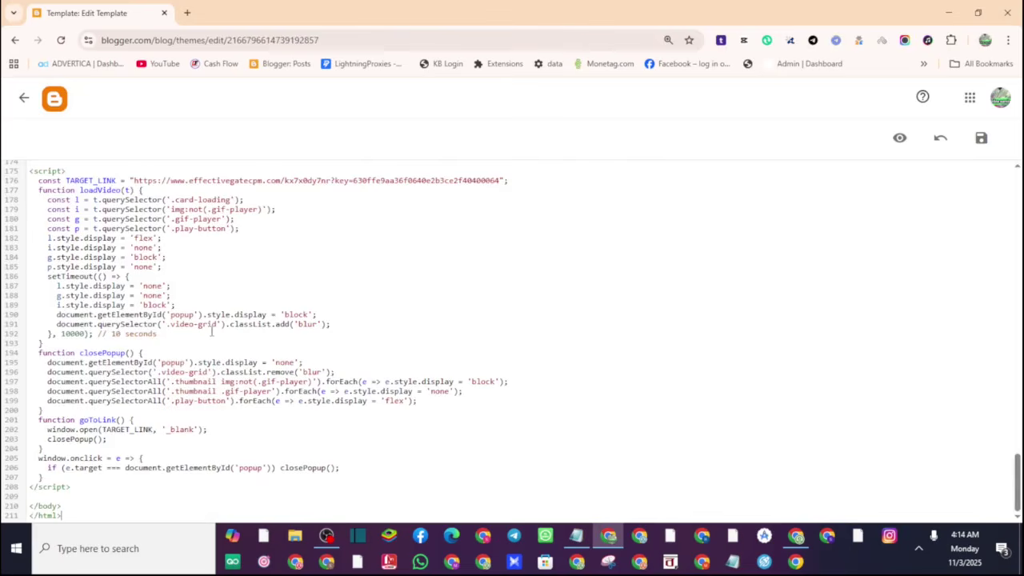
{"action": "left_click", "coordinate": [981, 139]}
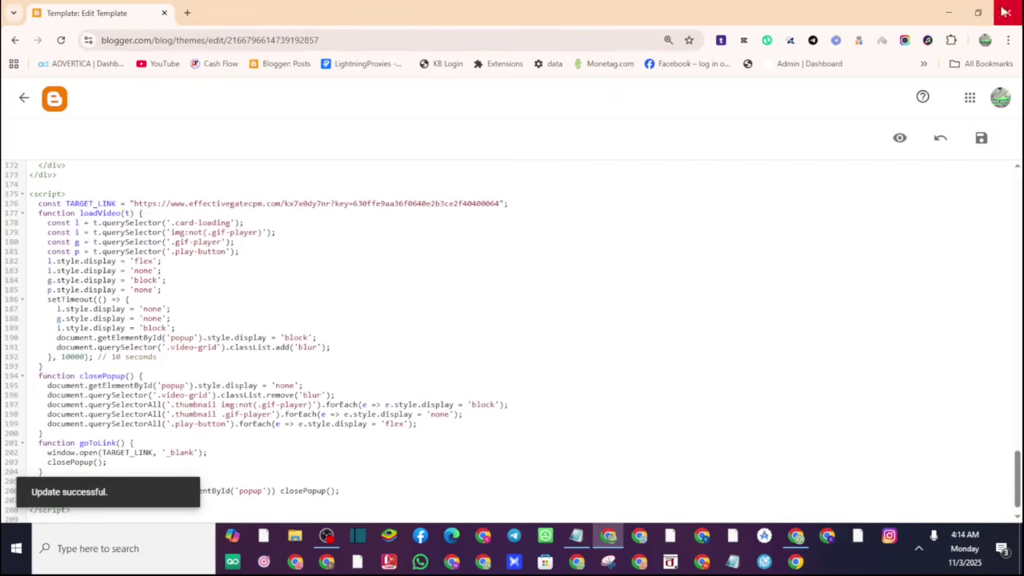
Close the Notepad code file and shrink the browser window to a narrow, phone-like width.
{"action": "left_click", "coordinate": [977, 13]}
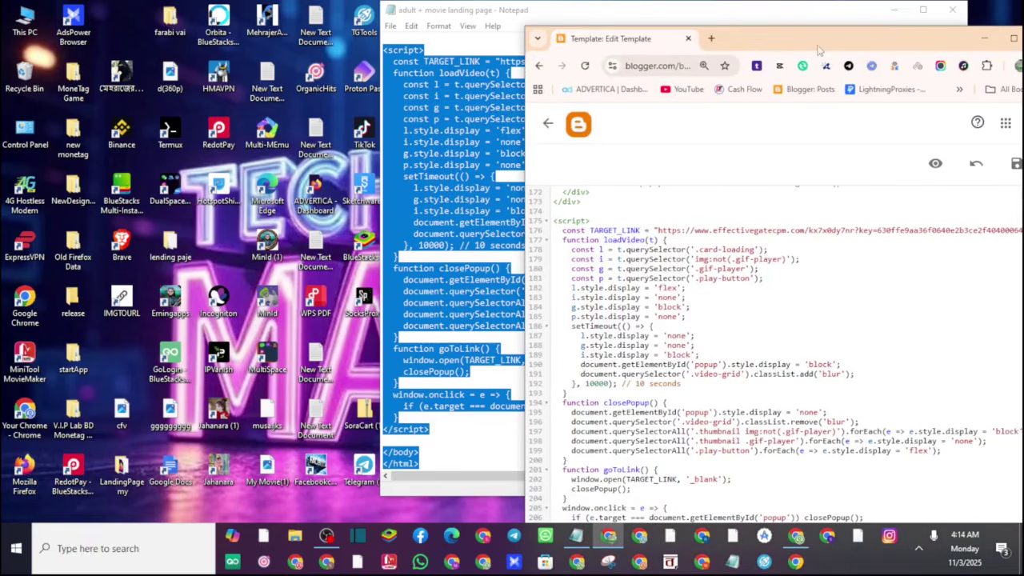
{"action": "left_click_drag", "start_coordinate": [817, 50], "coordinate": [552, 40]}
{"action": "left_click", "coordinate": [952, 9]}
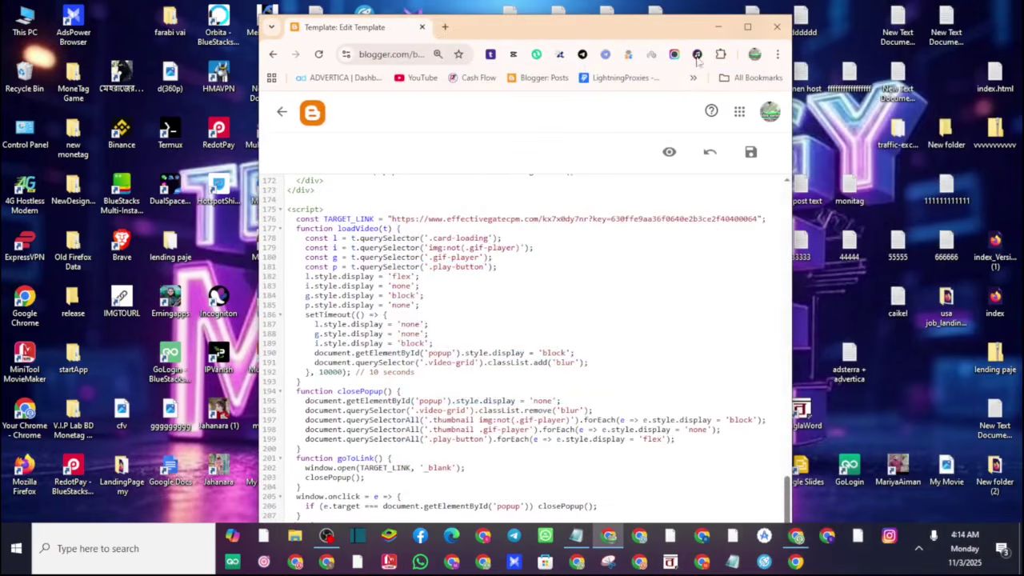
{"action": "left_click_drag", "start_coordinate": [612, 32], "coordinate": [618, 22]}
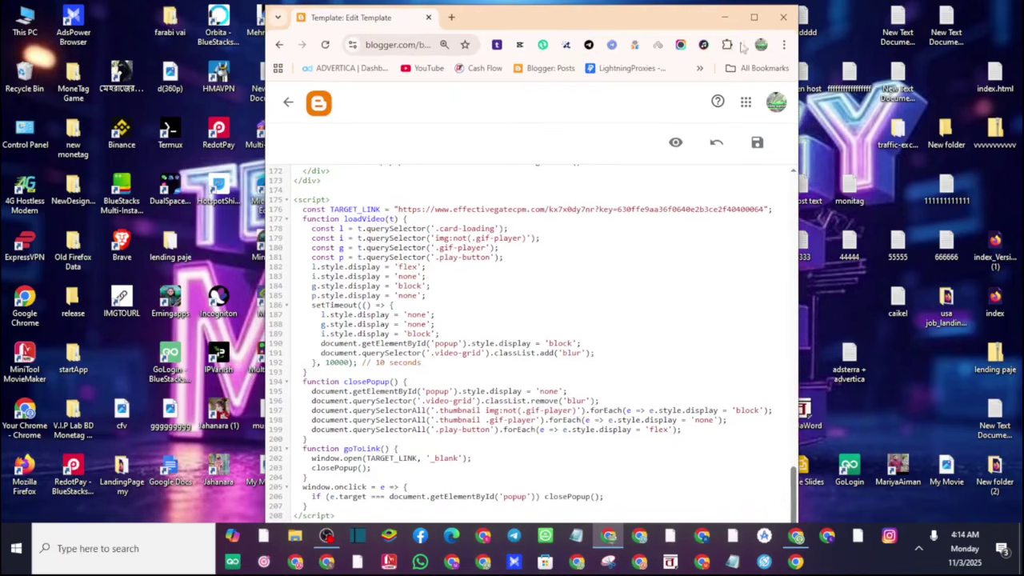
{"action": "left_click_drag", "start_coordinate": [794, 194], "coordinate": [585, 192]}
Leave the template editor and open the live test blog from Blogger.
{"action": "left_click", "coordinate": [285, 99]}
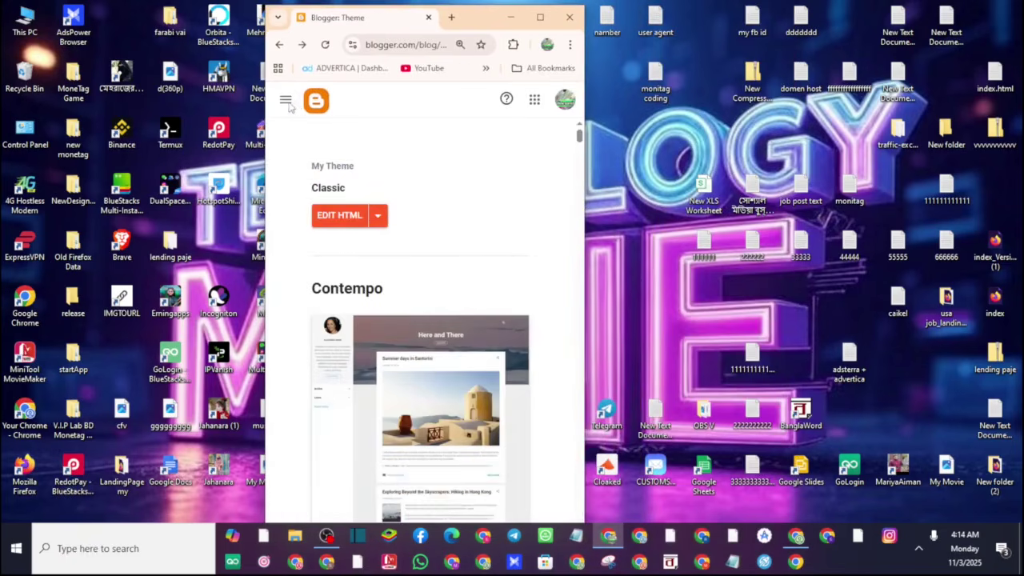
{"action": "left_click", "coordinate": [283, 99]}
{"action": "scroll", "coordinate": [370, 150], "scroll_direction": "down", "scroll_amount": 1}
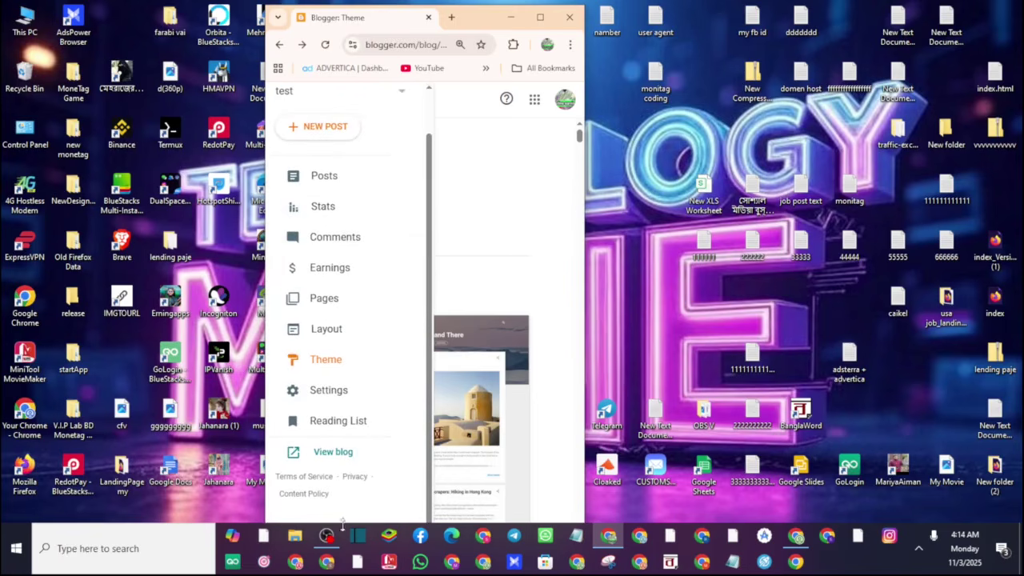
{"action": "left_click", "coordinate": [332, 452]}
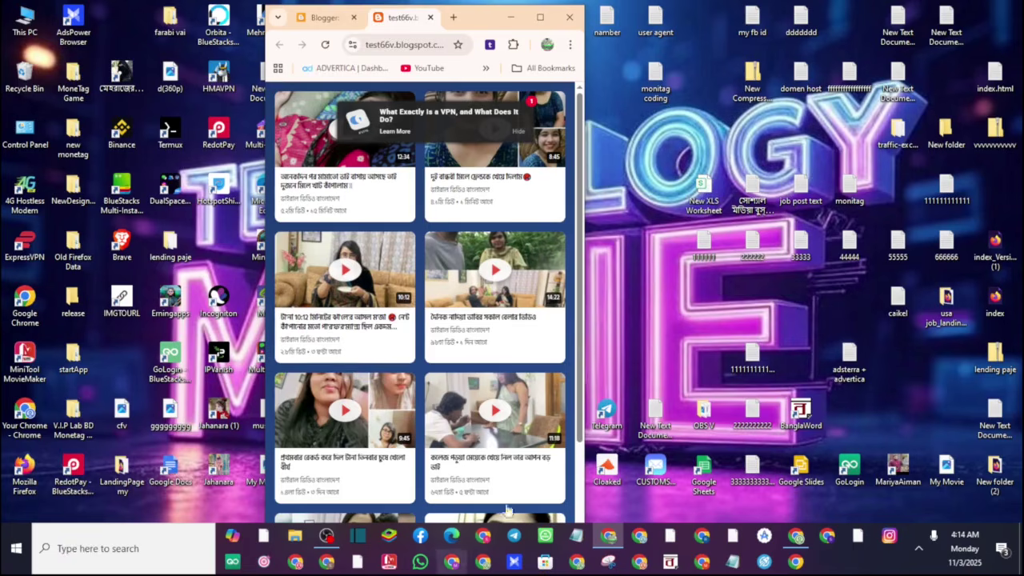
Look over the landing page's grid of video cards in the narrow window.
{"action": "scroll", "coordinate": [415, 404], "scroll_direction": "down", "scroll_amount": 1}
{"action": "scroll", "coordinate": [480, 360], "scroll_direction": "up", "scroll_amount": 1}
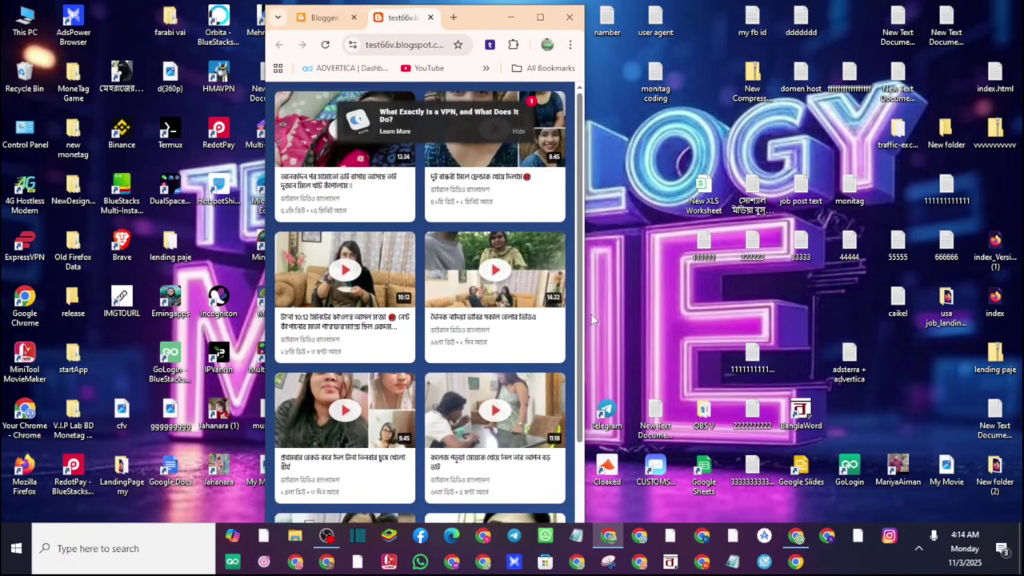
{"action": "mouse_move", "coordinate": [584, 295]}
{"action": "left_mouse_down"}
{"action": "mouse_move", "coordinate": [645, 294]}
{"action": "mouse_move", "coordinate": [584, 292]}
{"action": "left_mouse_up"}
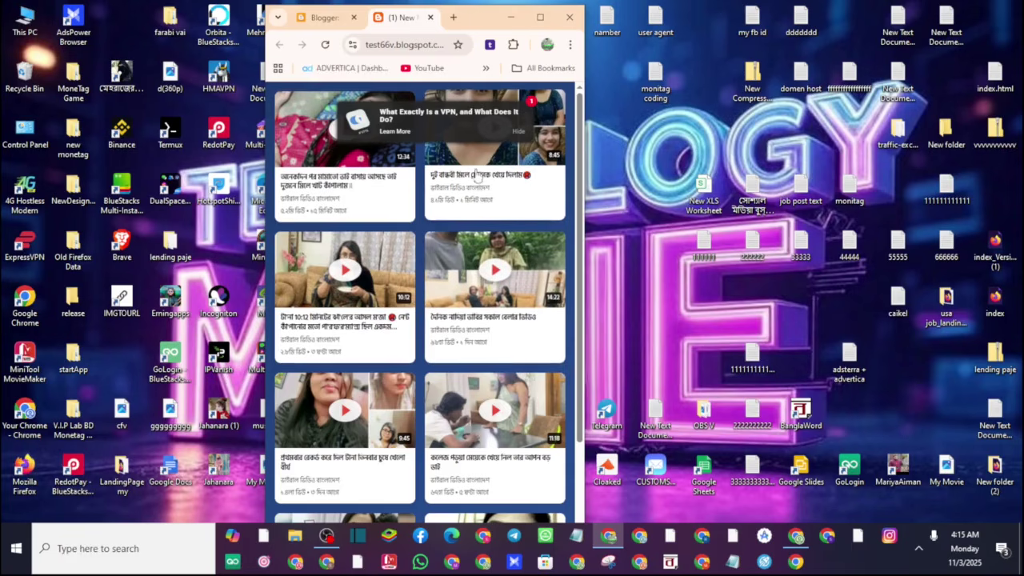
{"action": "scroll", "coordinate": [439, 448], "scroll_direction": "down", "scroll_amount": 2}
{"action": "scroll", "coordinate": [438, 456], "scroll_direction": "up", "scroll_amount": 2}
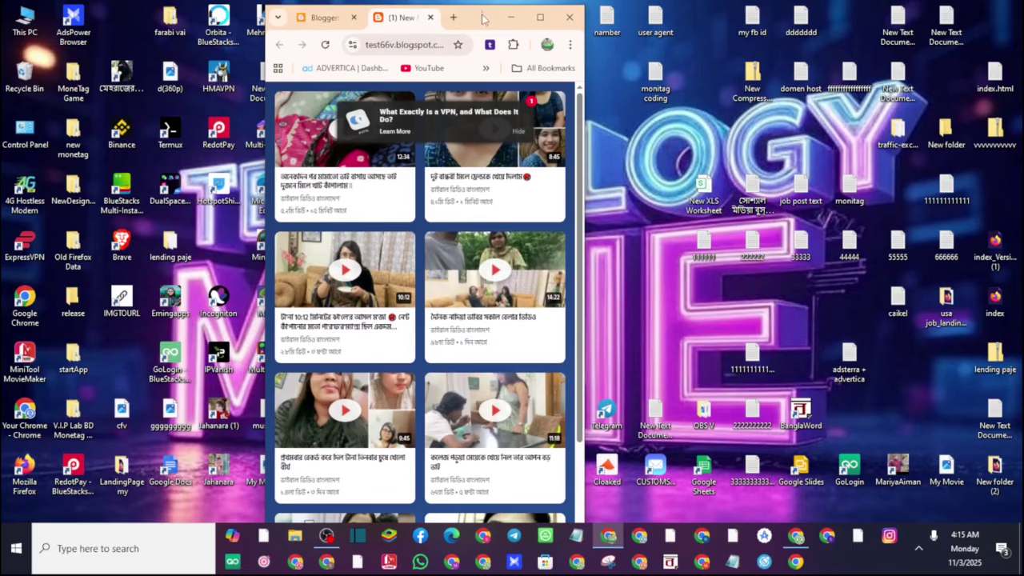
{"action": "left_click_drag", "start_coordinate": [483, 18], "coordinate": [563, 21]}
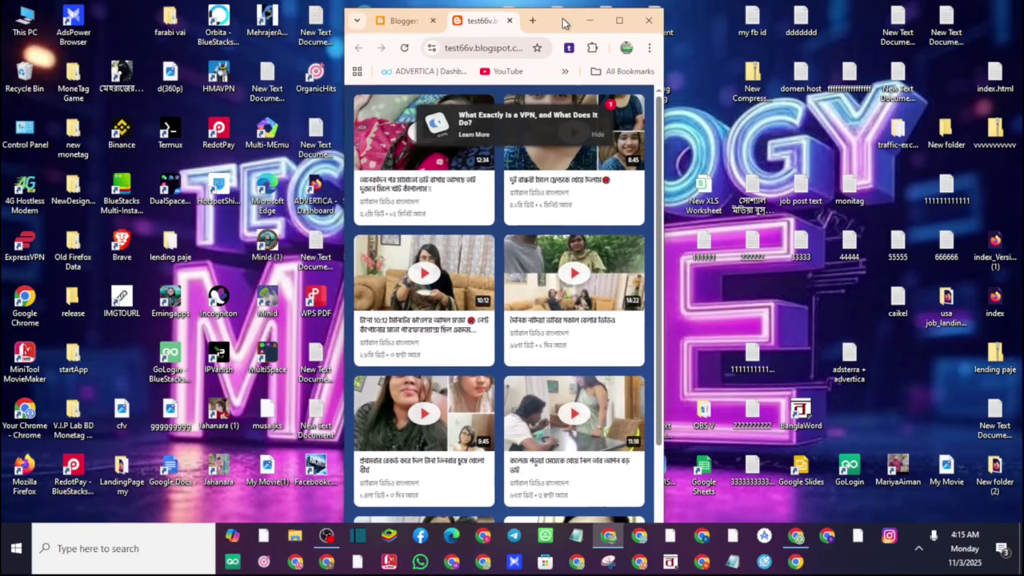
Test the 10:12 video card, read the account popup it triggers and close the popup.
{"action": "left_click", "coordinate": [424, 274]}
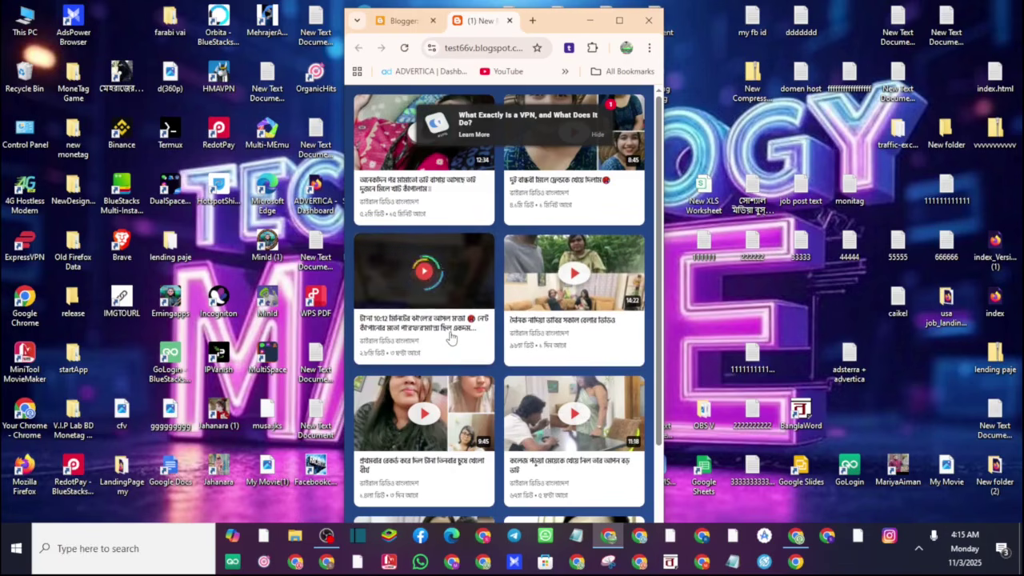
{"action": "left_click", "coordinate": [464, 281]}
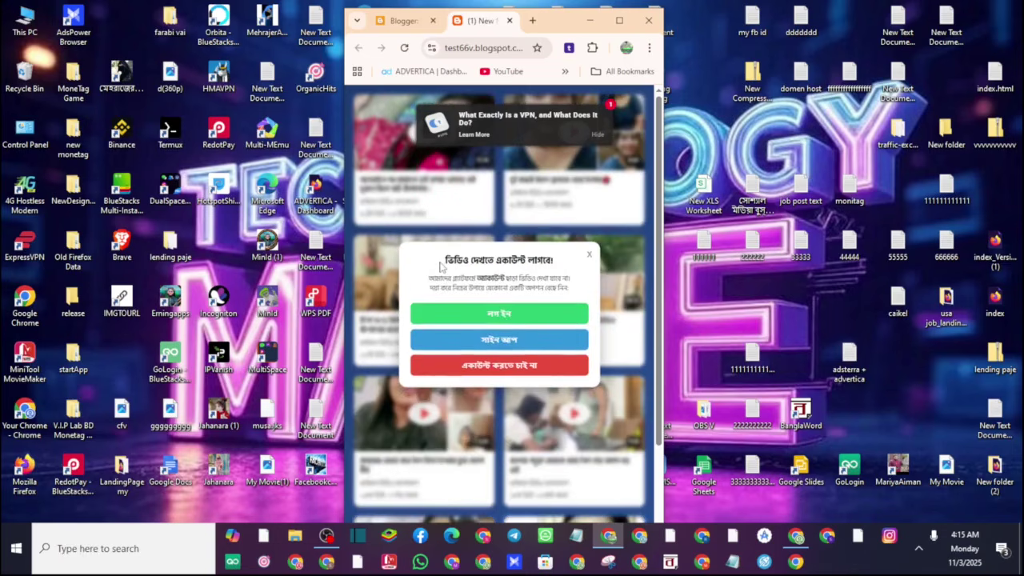
{"action": "left_click_drag", "start_coordinate": [493, 261], "coordinate": [552, 262]}
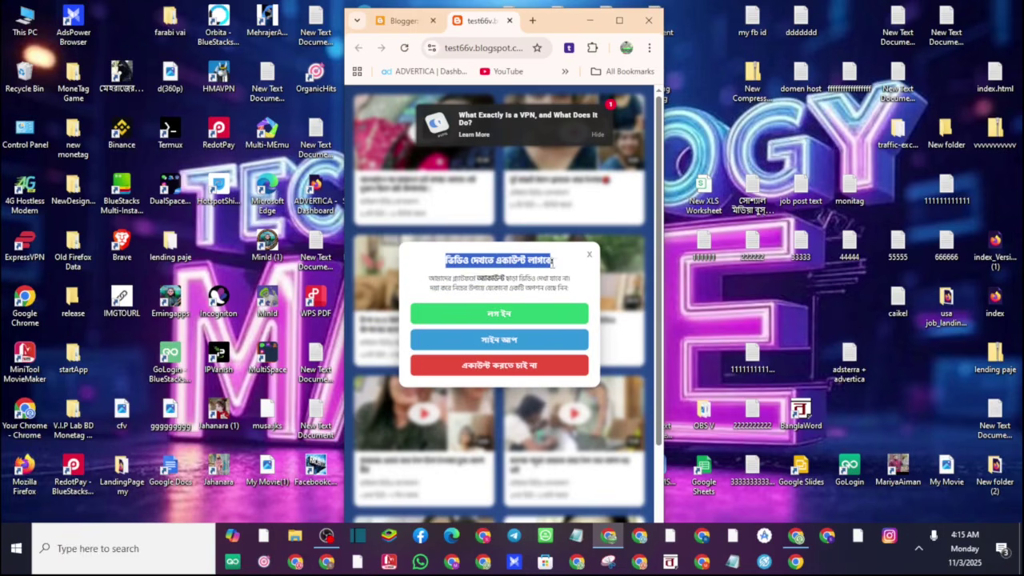
{"action": "left_click_drag", "start_coordinate": [428, 280], "coordinate": [446, 260]}
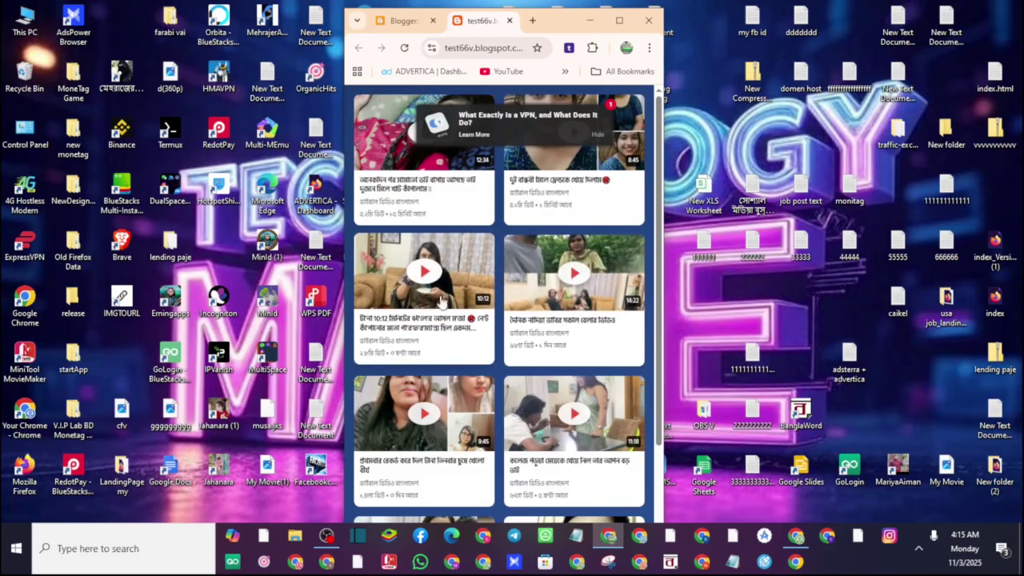
Play the 10:12 video card again, choose the popup's সাইন আপ option and close the ad page it opens.
{"action": "left_click", "coordinate": [432, 273]}
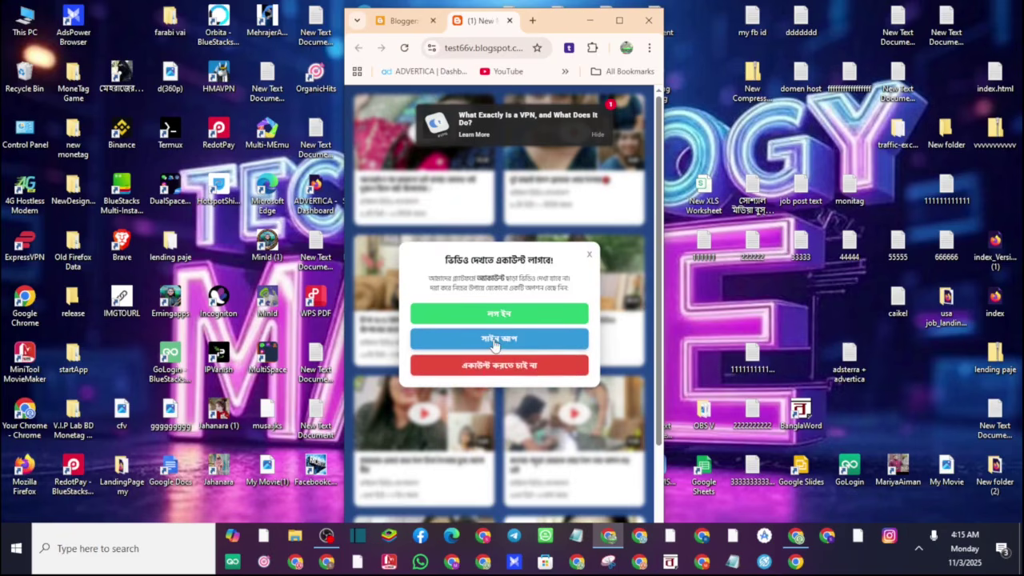
{"action": "left_click", "coordinate": [496, 343]}
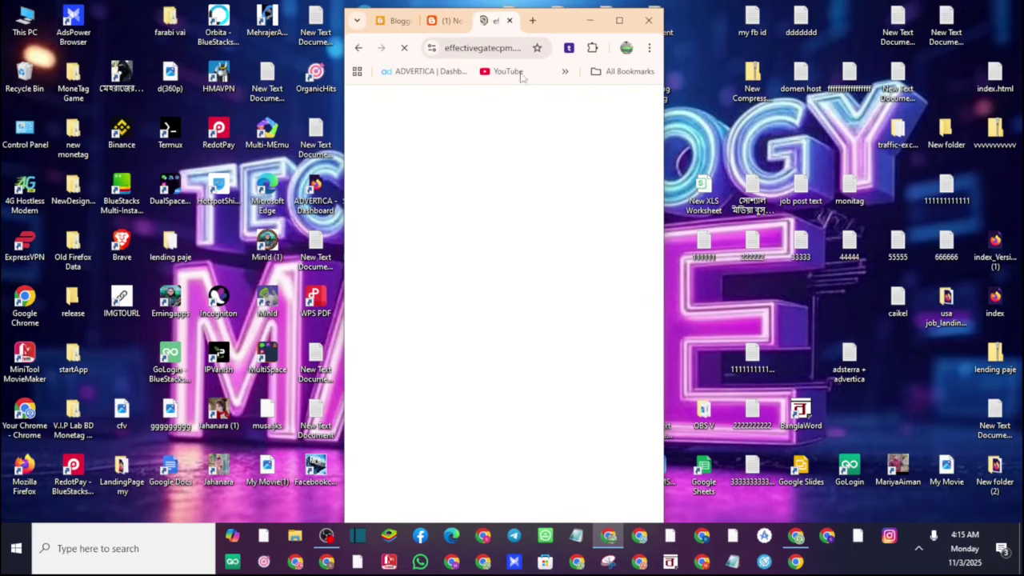
{"action": "left_click", "coordinate": [513, 22]}
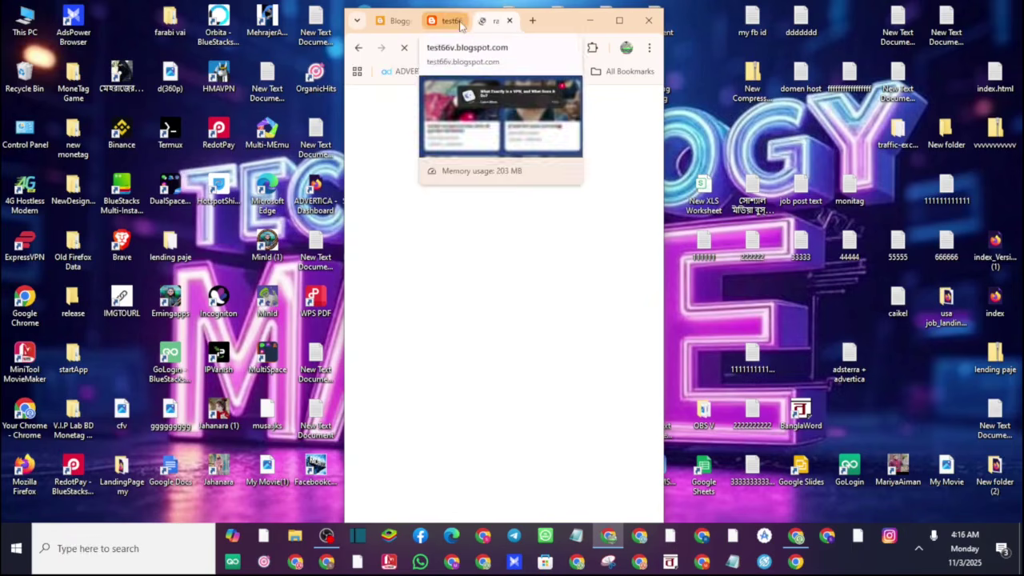
{"action": "left_click", "coordinate": [504, 22]}
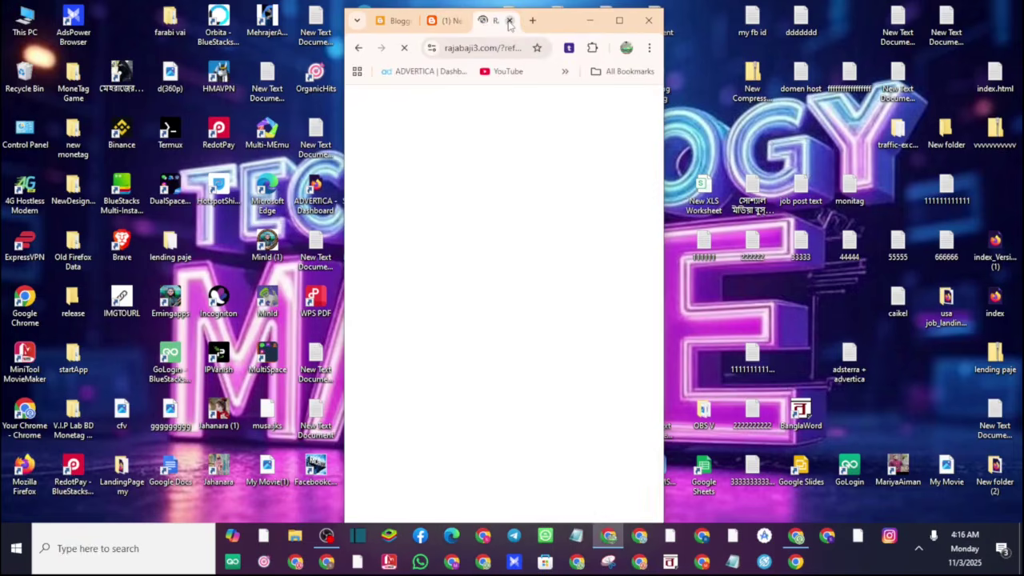
{"action": "left_click", "coordinate": [516, 22]}
Compare the landing page's layout at full-screen width and in the narrow window.
{"action": "left_click", "coordinate": [619, 20]}
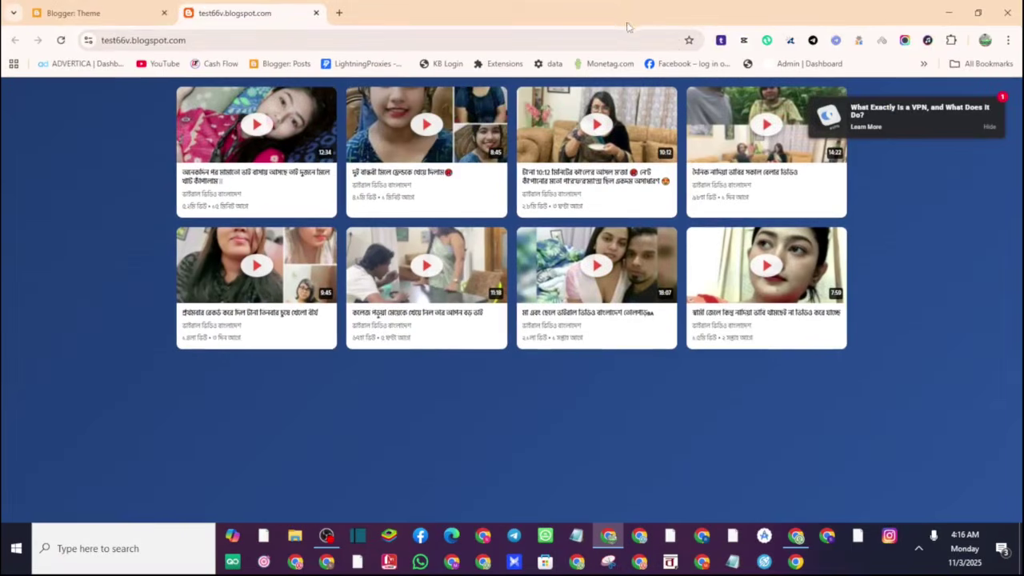
{"action": "left_click", "coordinate": [977, 13]}
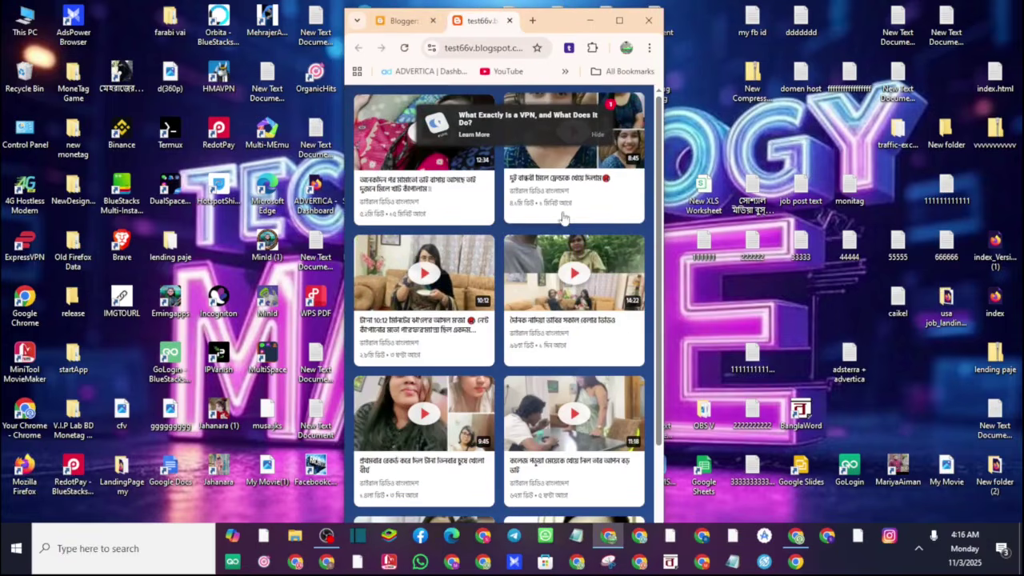
{"action": "scroll", "coordinate": [566, 217], "scroll_direction": "down", "scroll_amount": 2}
{"action": "scroll", "coordinate": [568, 221], "scroll_direction": "up", "scroll_amount": 2}
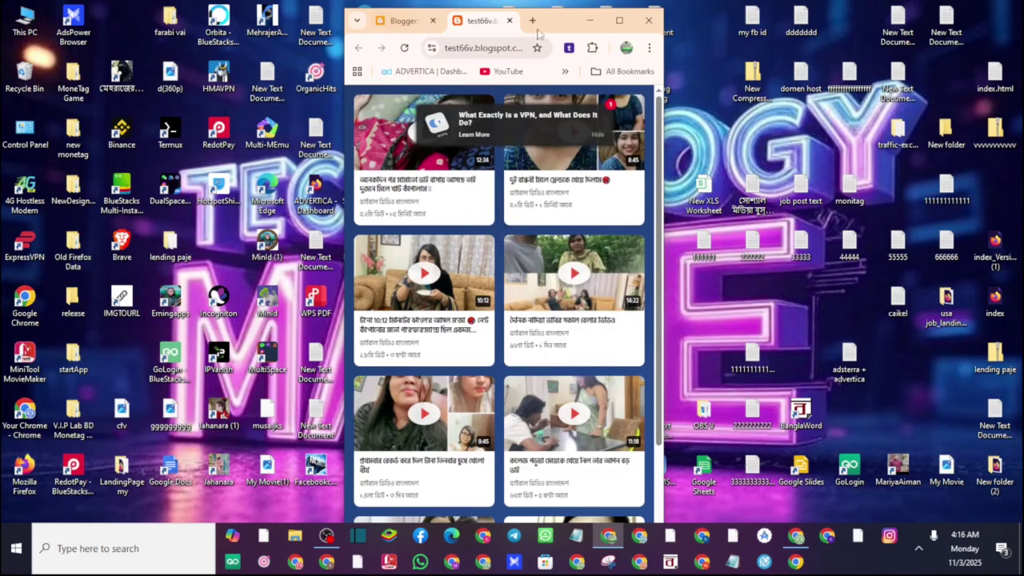
{"action": "left_click_drag", "start_coordinate": [546, 6], "coordinate": [541, 1]}
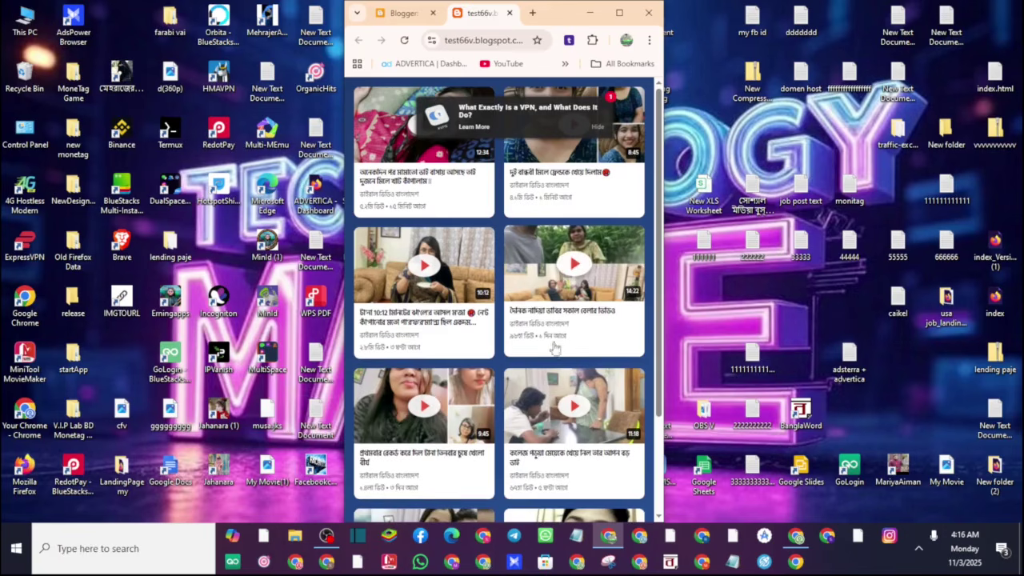
{"action": "scroll", "coordinate": [531, 336], "scroll_direction": "down", "scroll_amount": 2}
{"action": "scroll", "coordinate": [439, 354], "scroll_direction": "up", "scroll_amount": 2}
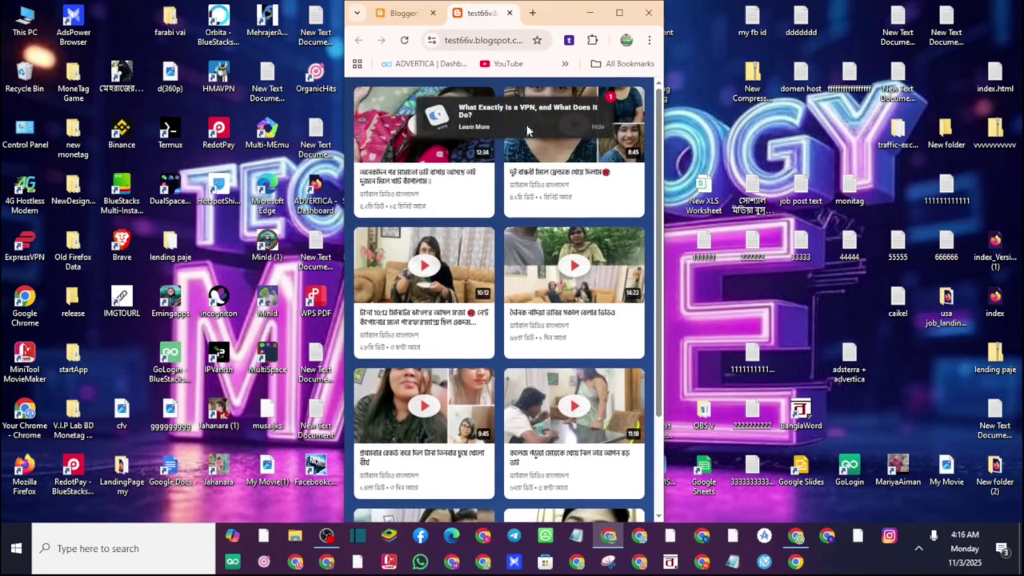
{"action": "right_click", "coordinate": [698, 291]}
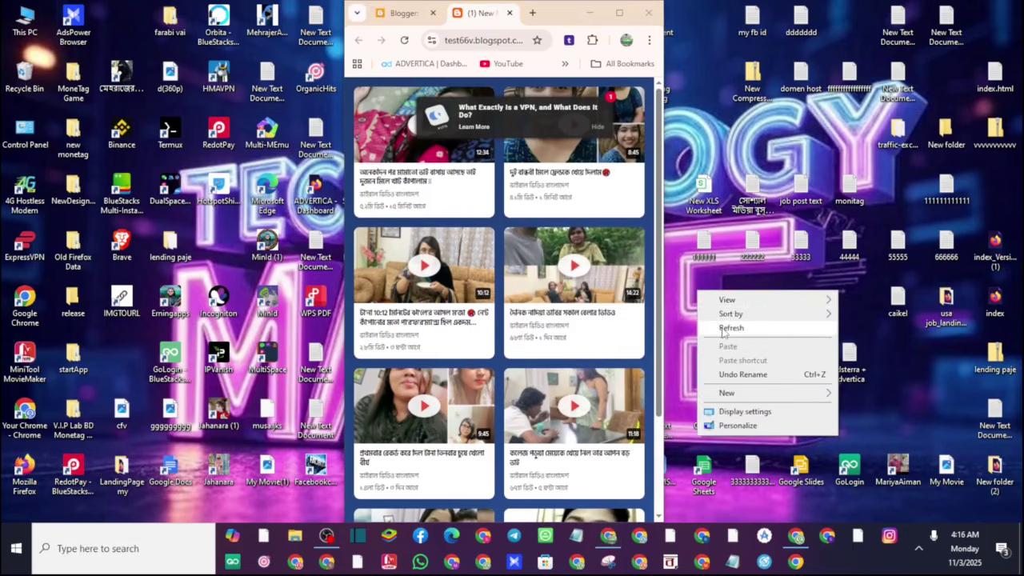
{"action": "left_click", "coordinate": [724, 329]}
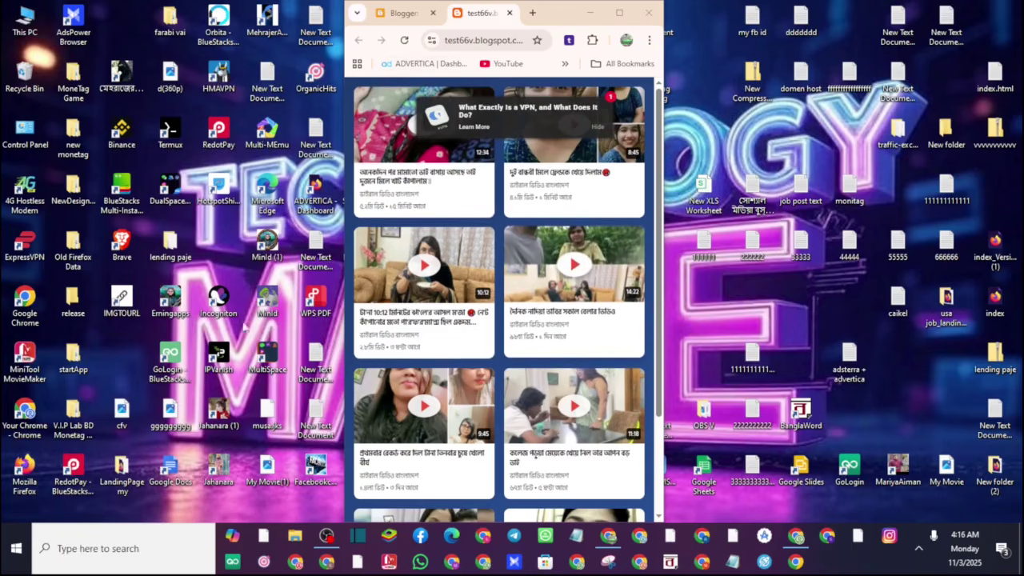
{"action": "scroll", "coordinate": [545, 314], "scroll_direction": "down", "scroll_amount": 2}
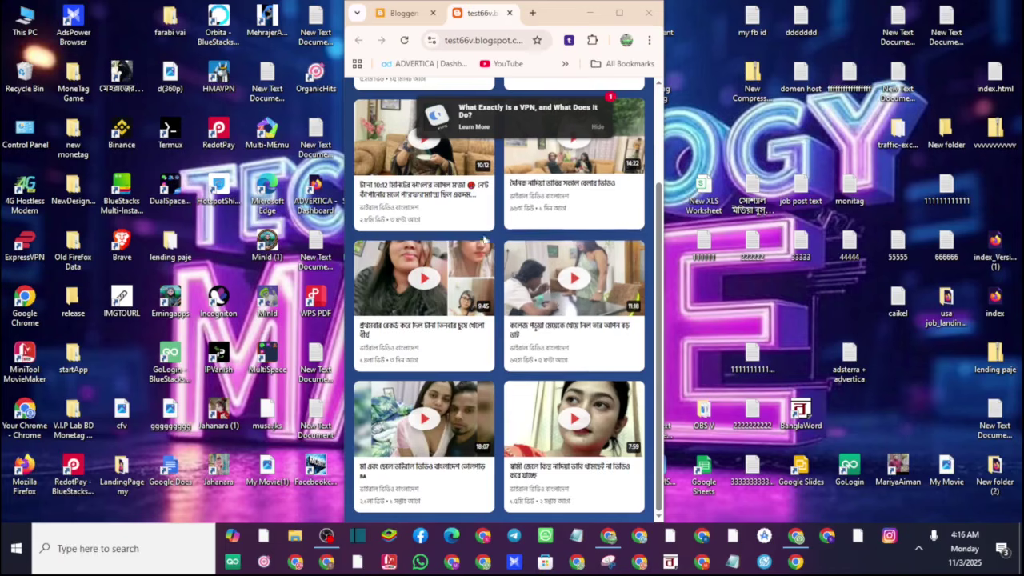
{"action": "scroll", "coordinate": [512, 264], "scroll_direction": "up", "scroll_amount": 2}
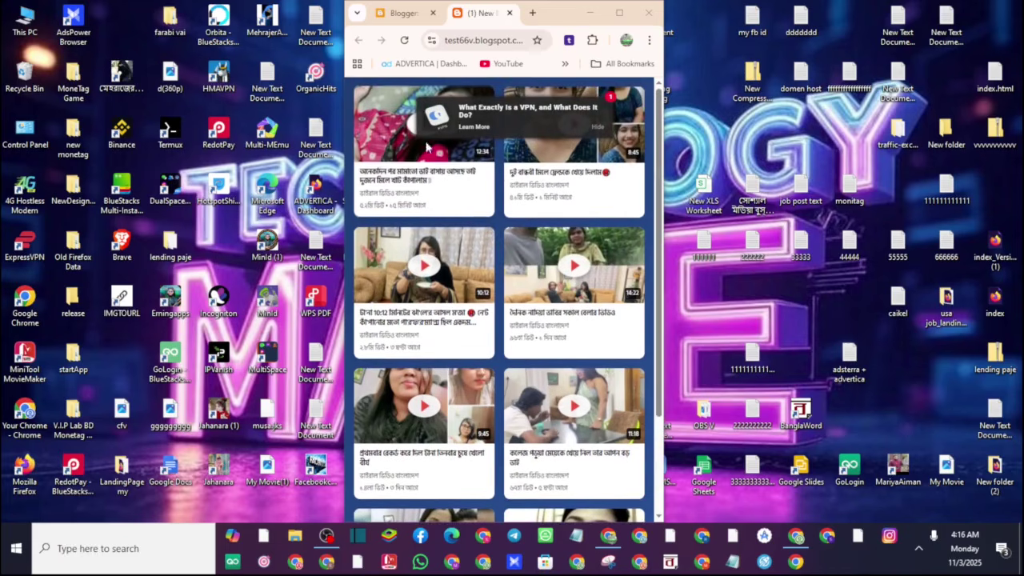
{"action": "scroll", "coordinate": [538, 269], "scroll_direction": "down", "scroll_amount": 2}
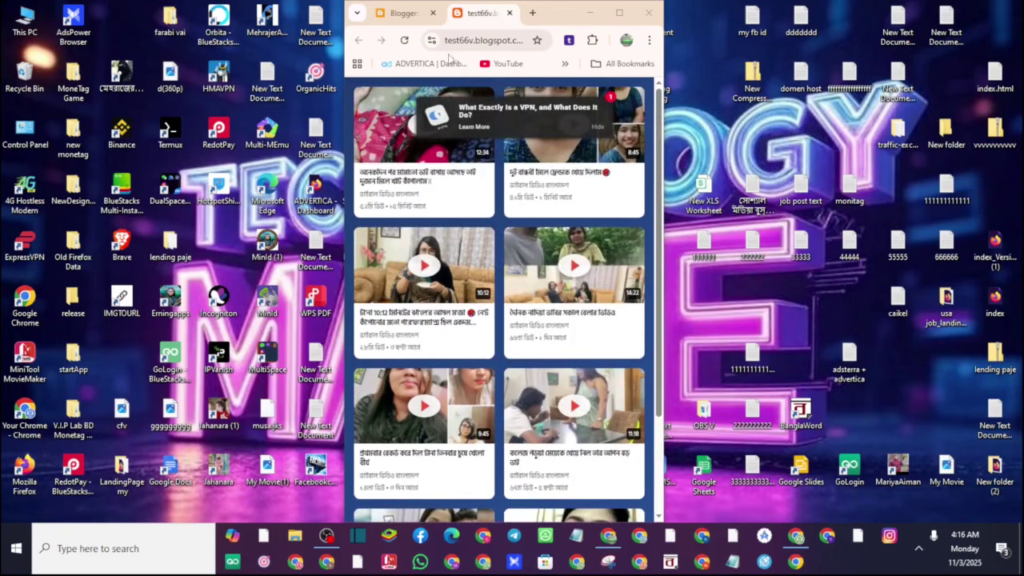
Reopen the Classic theme's HTML in a maximized window and examine the TARGET_LINK URL in the script section.
{"action": "left_click", "coordinate": [400, 18]}
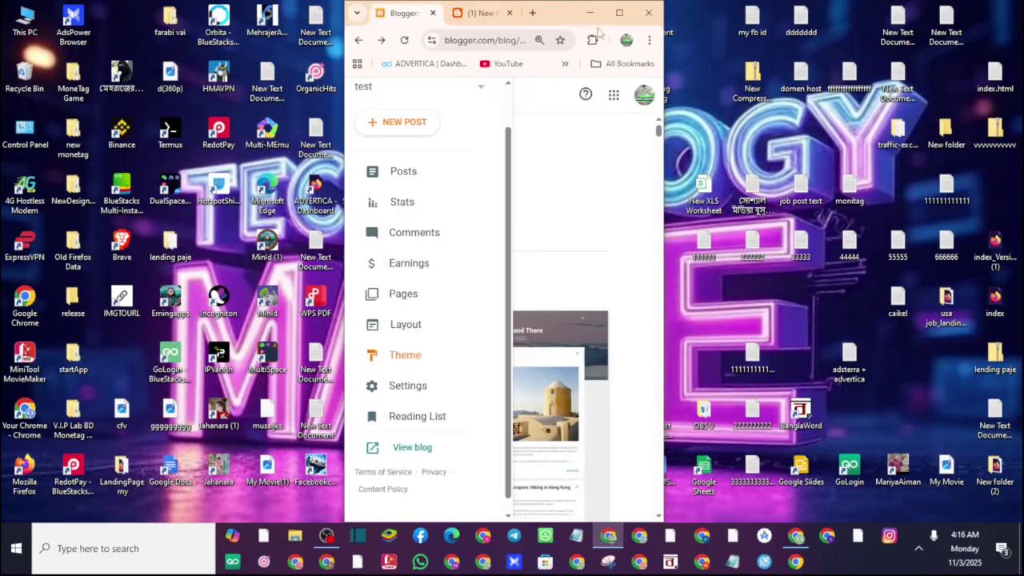
{"action": "left_click", "coordinate": [619, 13]}
{"action": "left_click", "coordinate": [297, 218]}
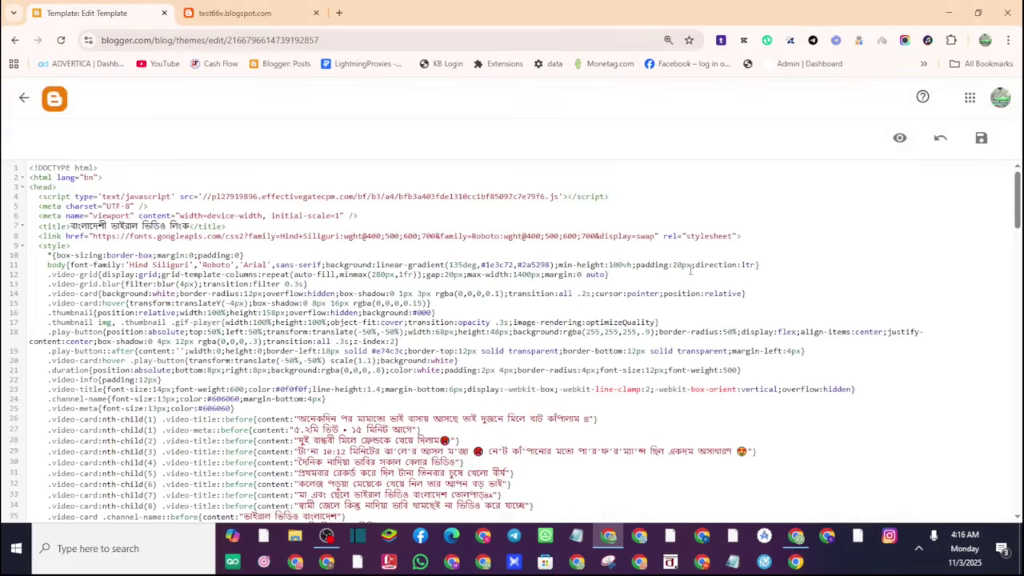
{"action": "scroll", "coordinate": [491, 221], "scroll_direction": "down", "scroll_amount": 10}
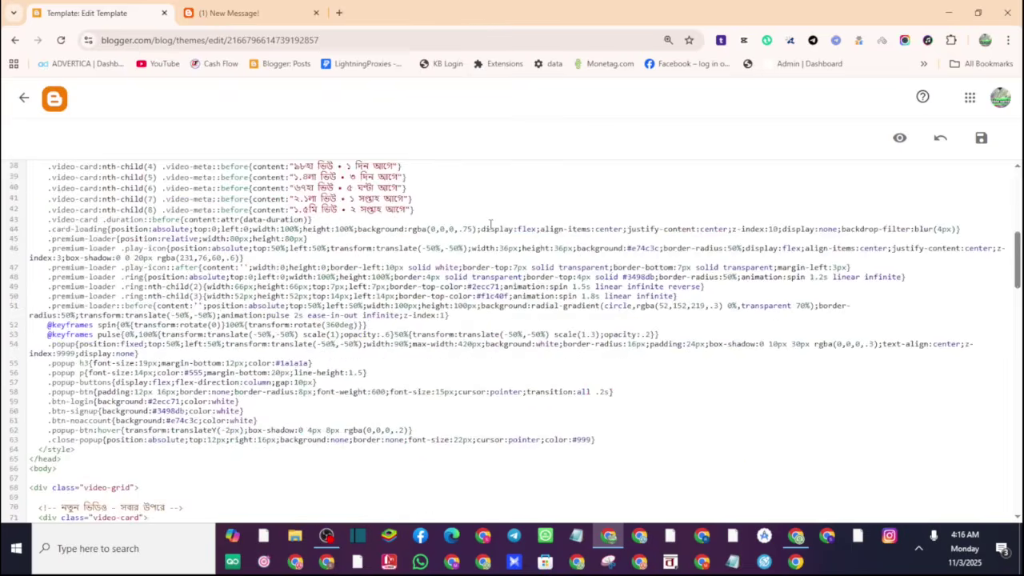
{"action": "scroll", "coordinate": [380, 337], "scroll_direction": "down", "scroll_amount": 10}
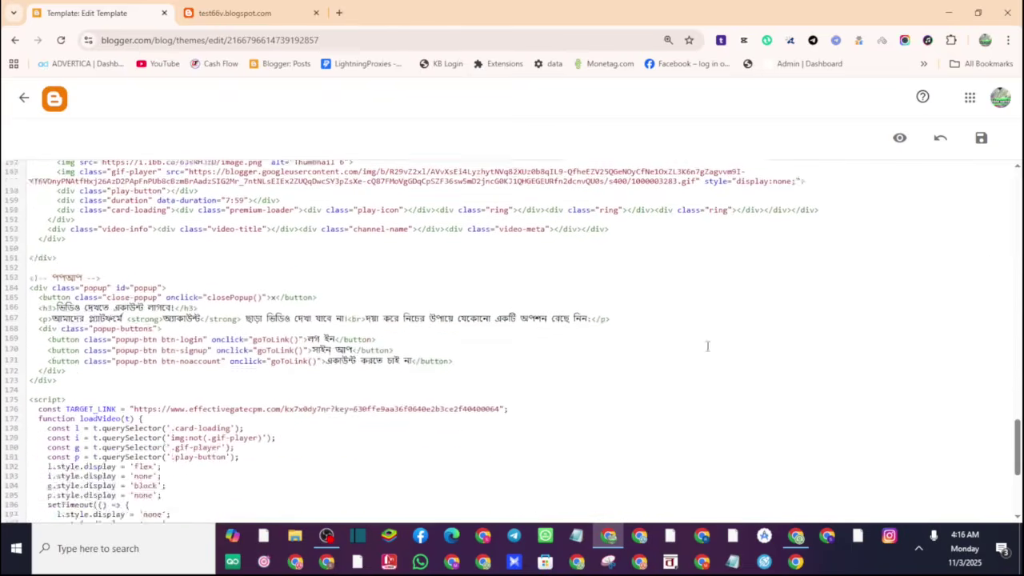
{"action": "scroll", "coordinate": [213, 280], "scroll_direction": "up", "scroll_amount": 2}
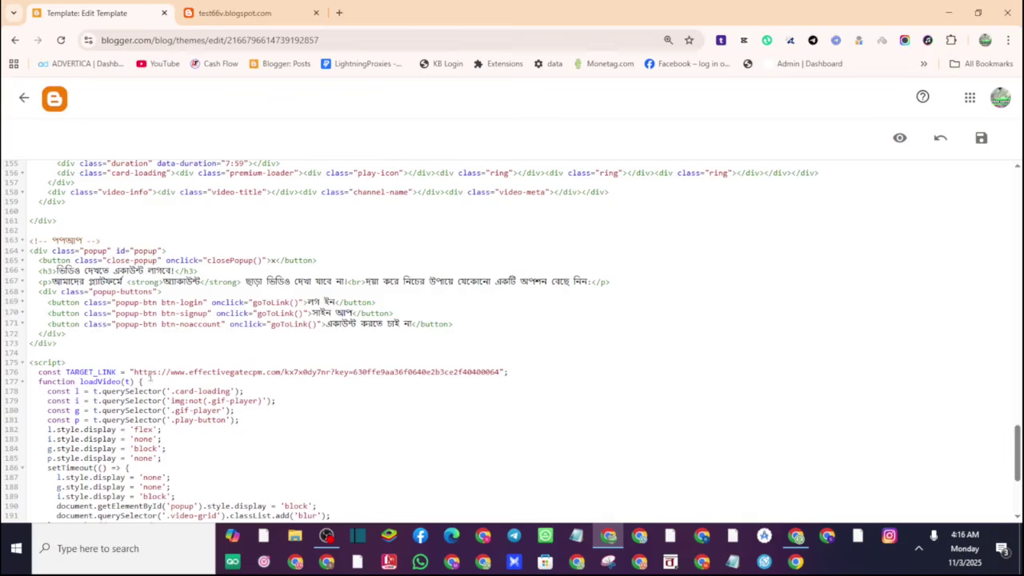
{"action": "left_click_drag", "start_coordinate": [137, 373], "coordinate": [489, 372]}
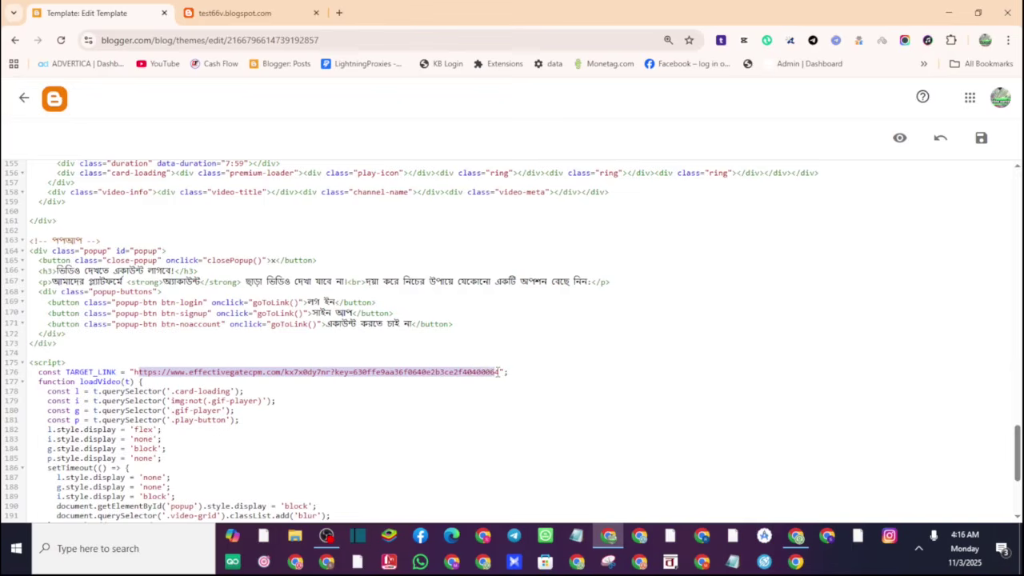
{"action": "left_click", "coordinate": [334, 409]}
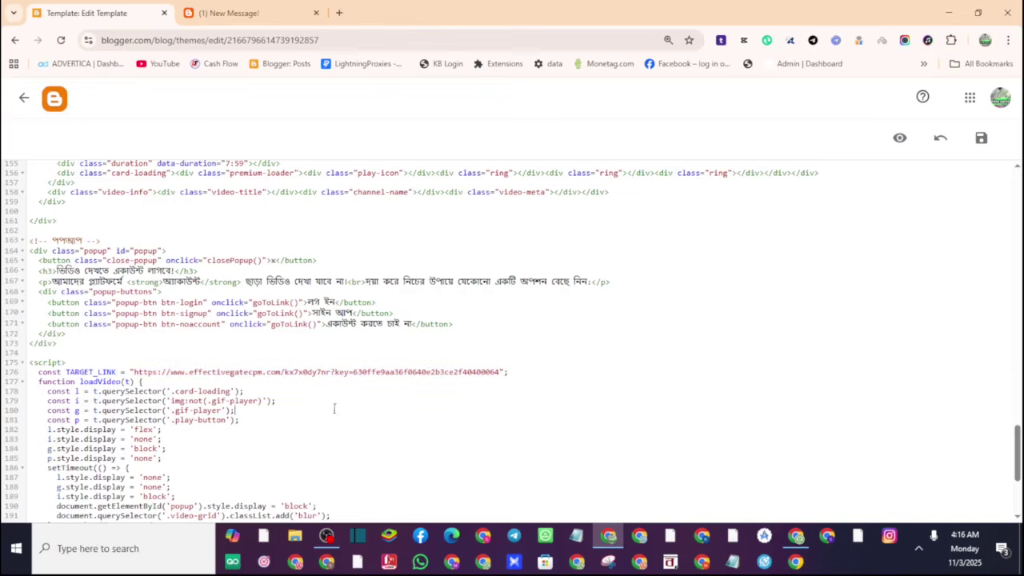
Switch to Adsterra's Smartlinks page and copy the link of Smartlink_1 as the replacement for the theme's TARGET_LINK URL.
{"action": "left_click_drag", "start_coordinate": [134, 373], "coordinate": [238, 371]}
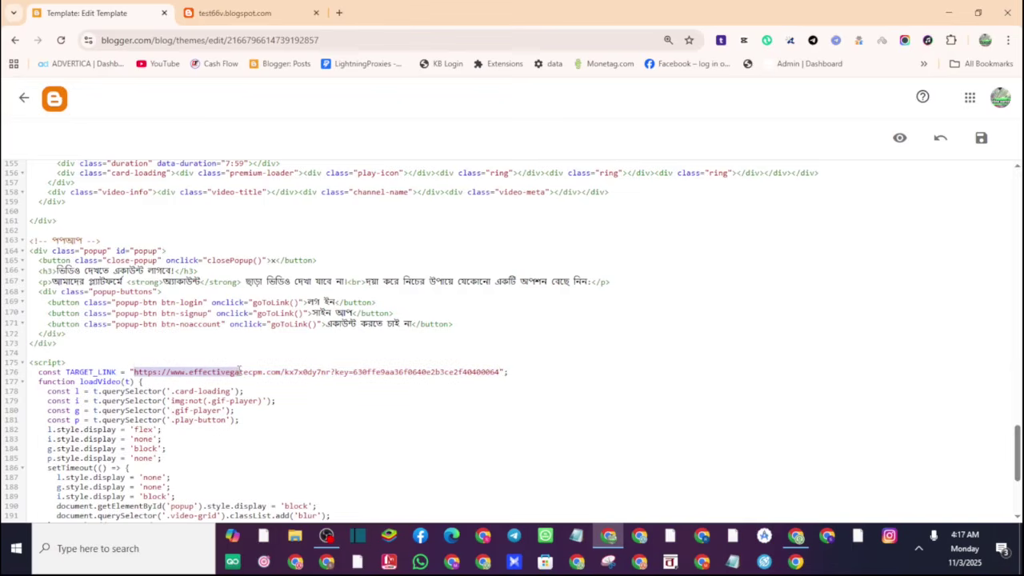
{"action": "left_click", "coordinate": [796, 536]}
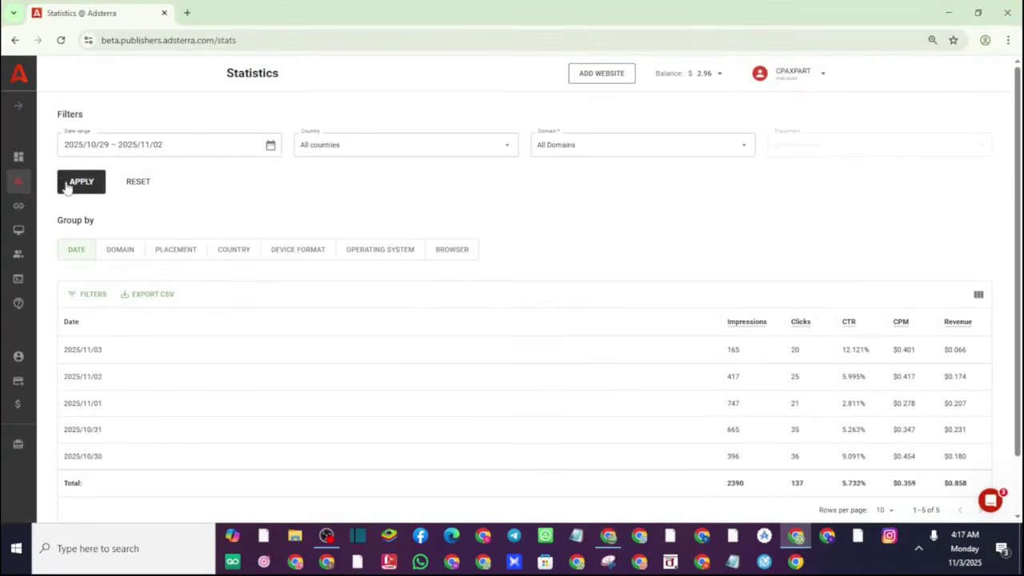
{"action": "scroll", "coordinate": [48, 216], "scroll_direction": "down", "scroll_amount": 1}
{"action": "left_click", "coordinate": [19, 205]}
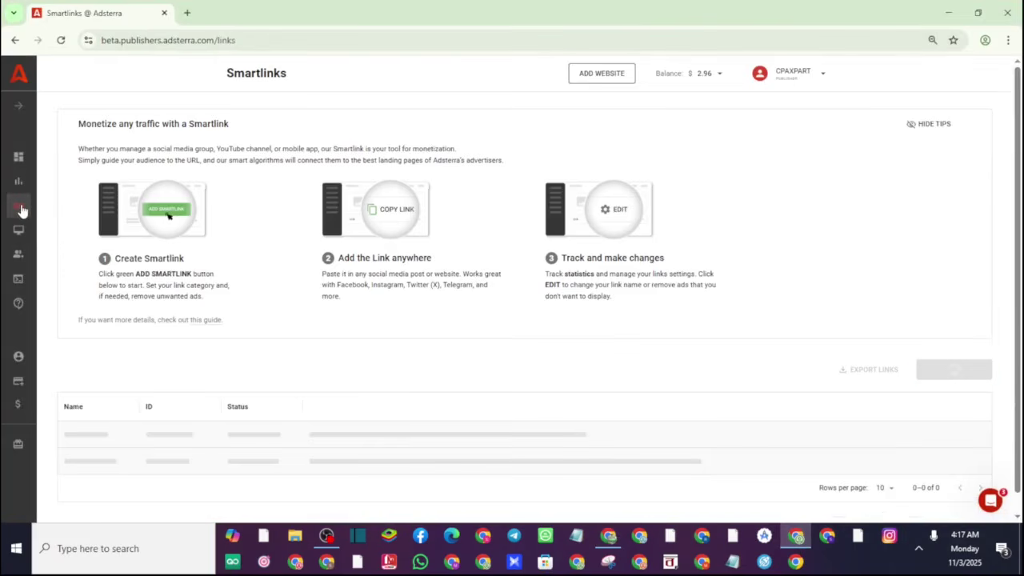
{"action": "scroll", "coordinate": [320, 261], "scroll_direction": "down", "scroll_amount": 1}
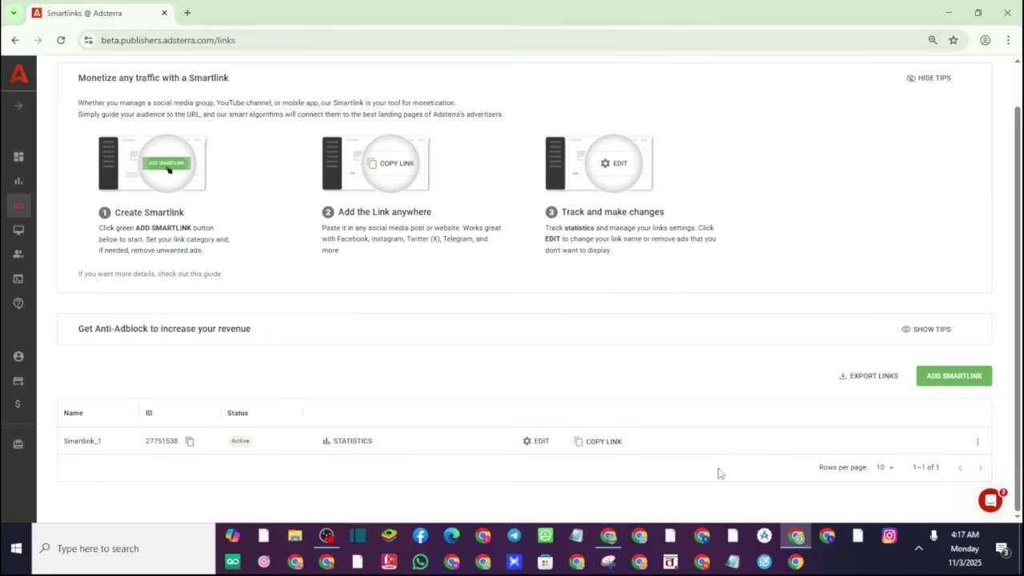
{"action": "left_click", "coordinate": [601, 444]}
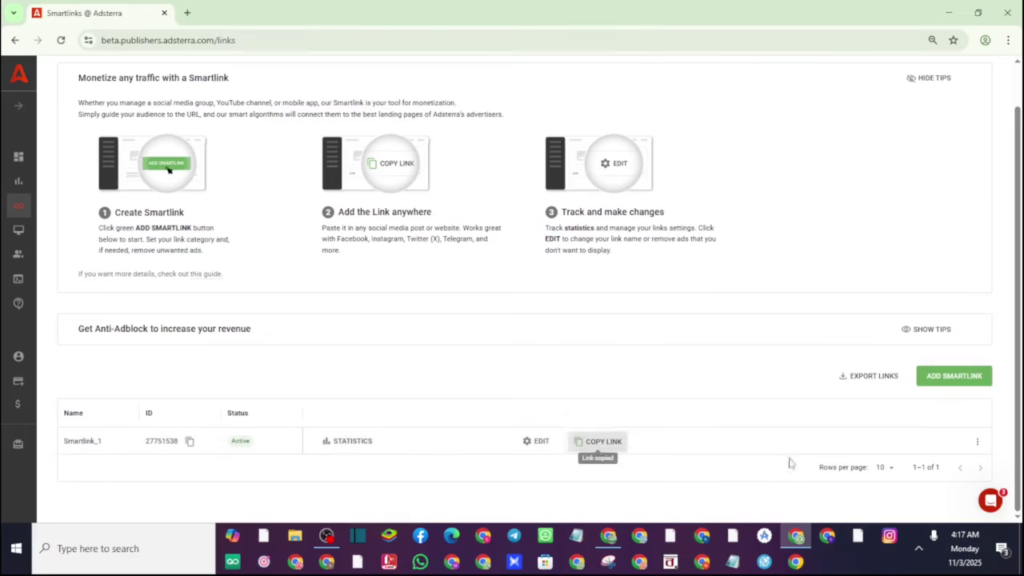
Return to the Blogger theme editor, replace the TARGET_LINK URL with the copied Smartlink and check the script around it.
{"action": "left_click", "coordinate": [606, 541]}
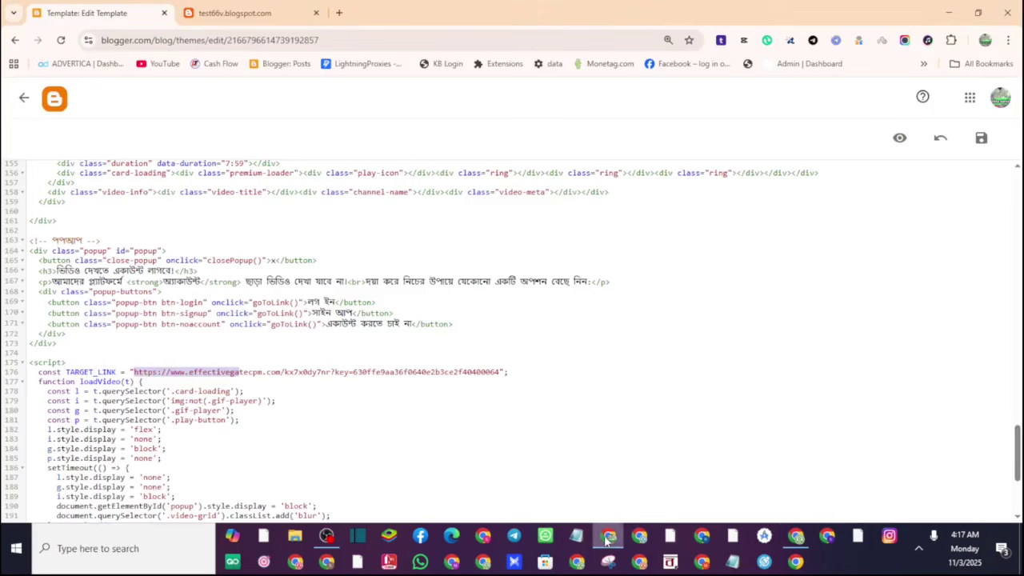
{"action": "left_click", "coordinate": [146, 372]}
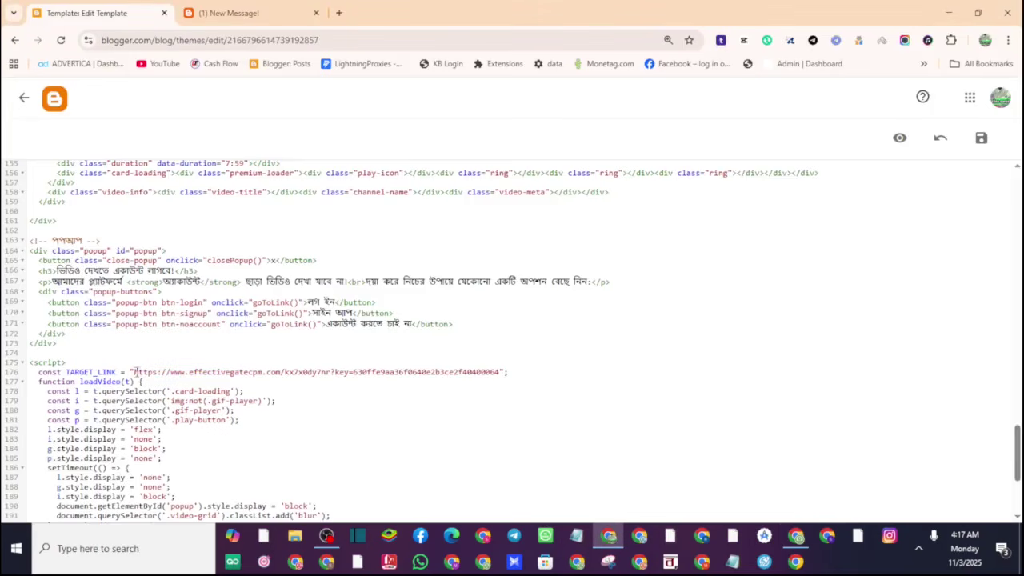
{"action": "left_click_drag", "start_coordinate": [133, 372], "coordinate": [497, 370]}
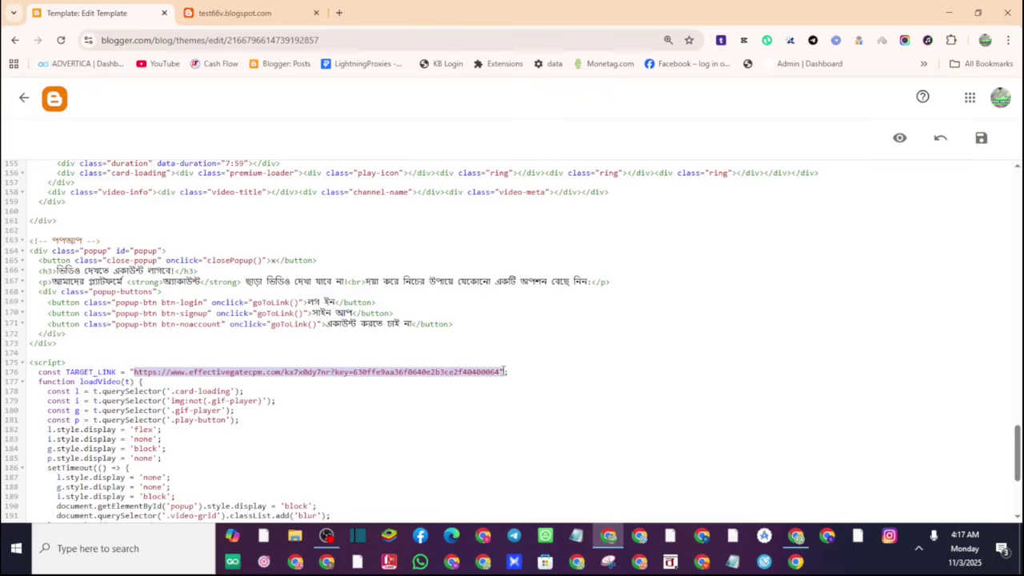
{"action": "right_click", "coordinate": [464, 370]}
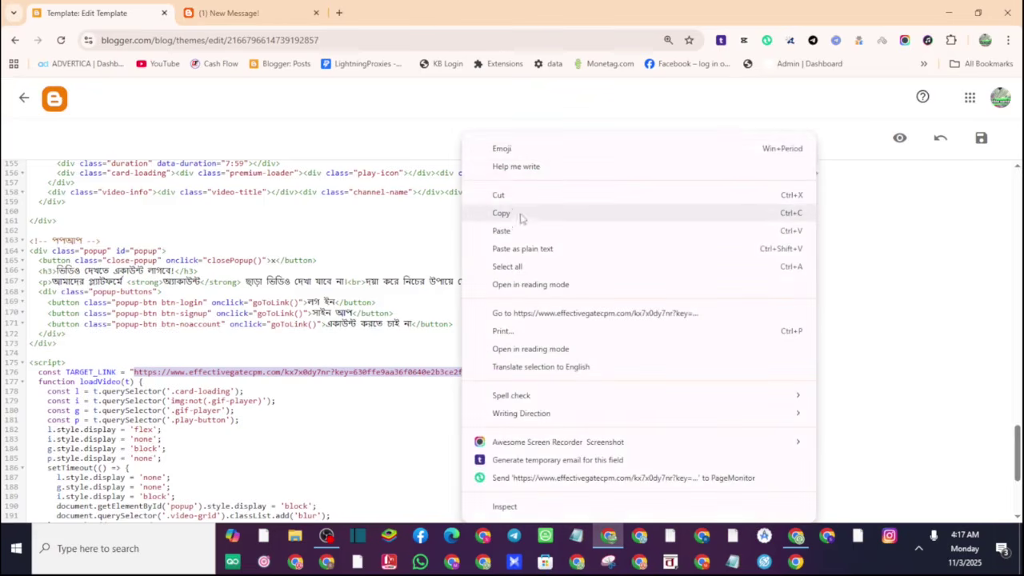
{"action": "left_click", "coordinate": [503, 234]}
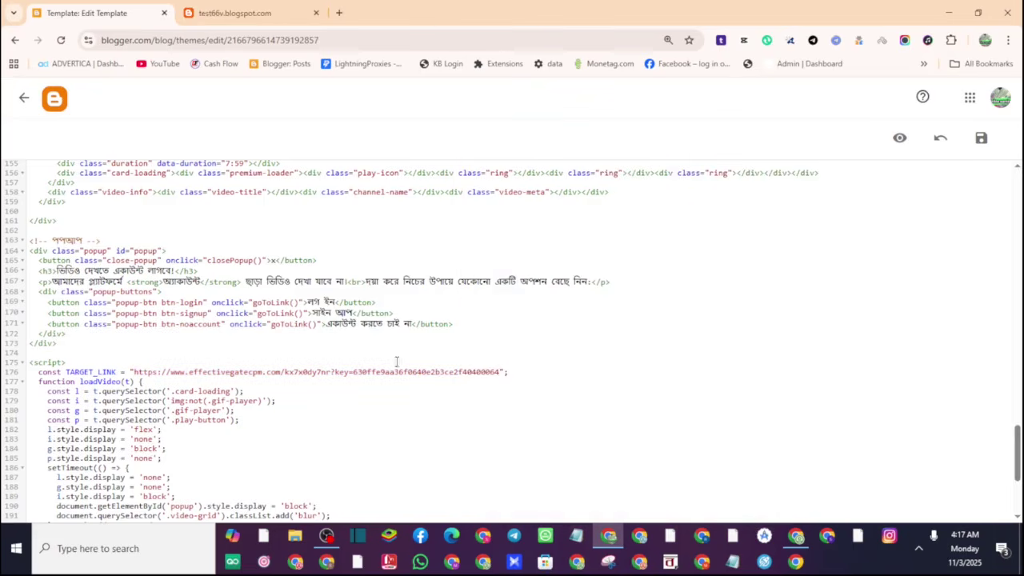
{"action": "scroll", "coordinate": [240, 372], "scroll_direction": "down", "scroll_amount": 5}
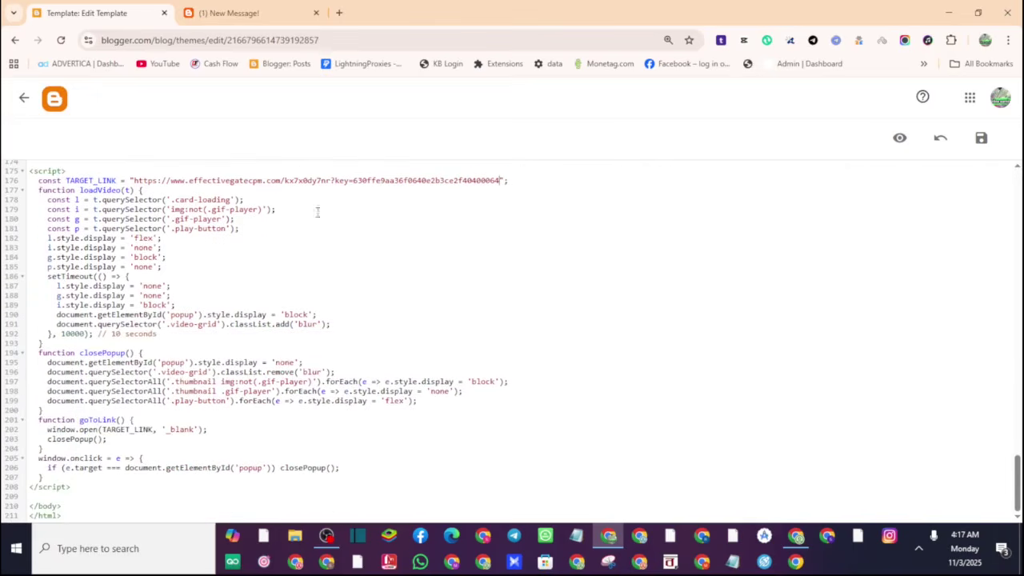
{"action": "scroll", "coordinate": [303, 279], "scroll_direction": "up", "scroll_amount": 3}
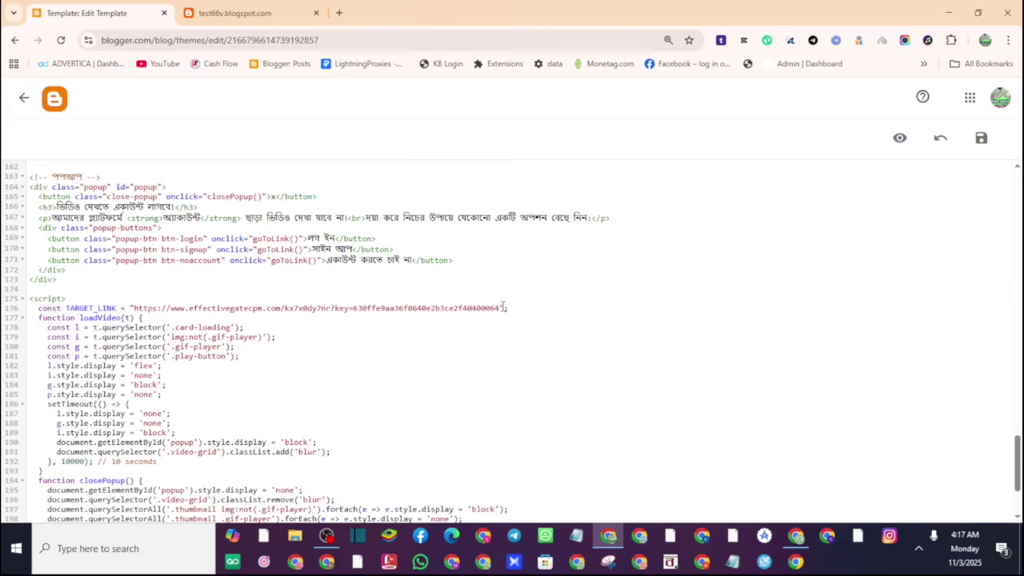
{"action": "left_click_drag", "start_coordinate": [498, 308], "coordinate": [447, 298]}
{"action": "left_click", "coordinate": [383, 353]}
{"action": "scroll", "coordinate": [370, 368], "scroll_direction": "down", "scroll_amount": 3}
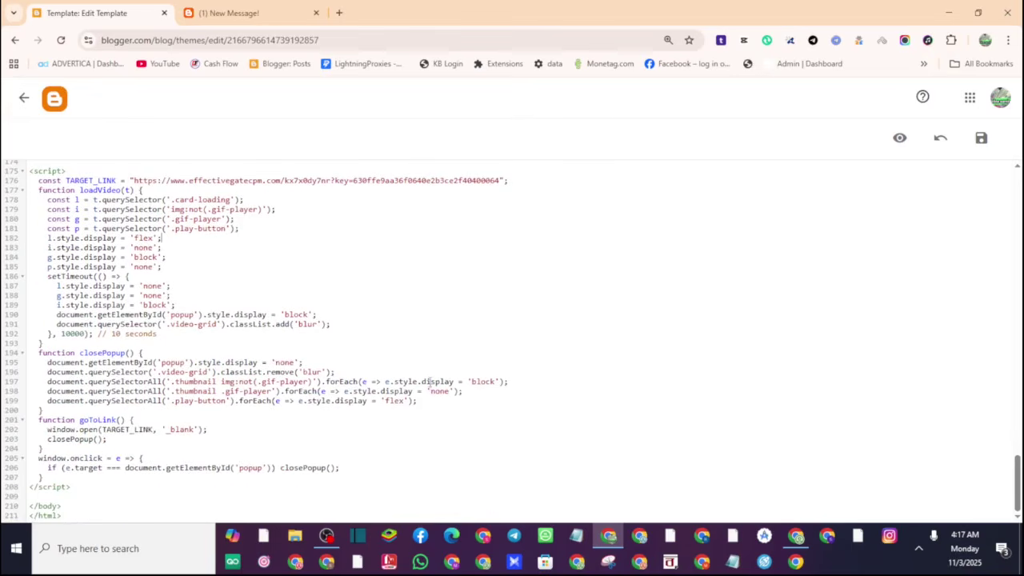
Examine the video card markup in the theme's body, including the first card's thumbnail alt text and the popup block.
{"action": "scroll", "coordinate": [416, 392], "scroll_direction": "up", "scroll_amount": 10}
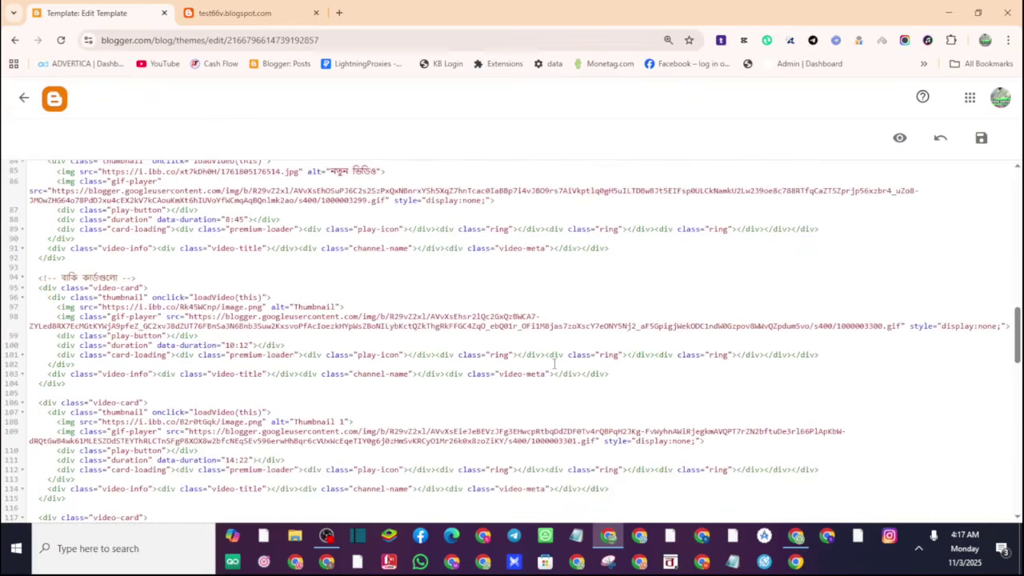
{"action": "scroll", "coordinate": [522, 354], "scroll_direction": "up", "scroll_amount": 4}
{"action": "scroll", "coordinate": [222, 302], "scroll_direction": "down", "scroll_amount": 2}
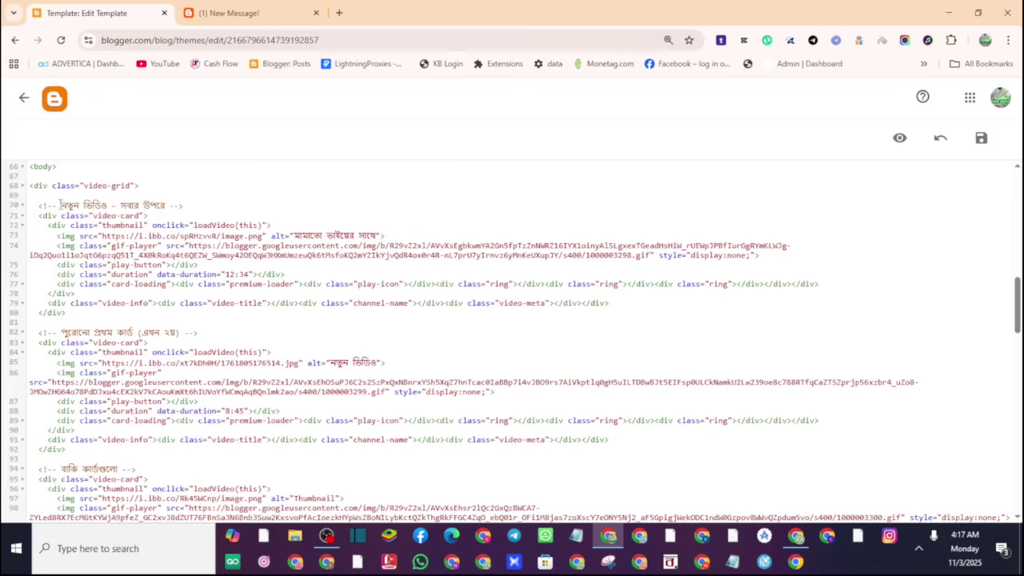
{"action": "left_click_drag", "start_coordinate": [298, 235], "coordinate": [385, 232]}
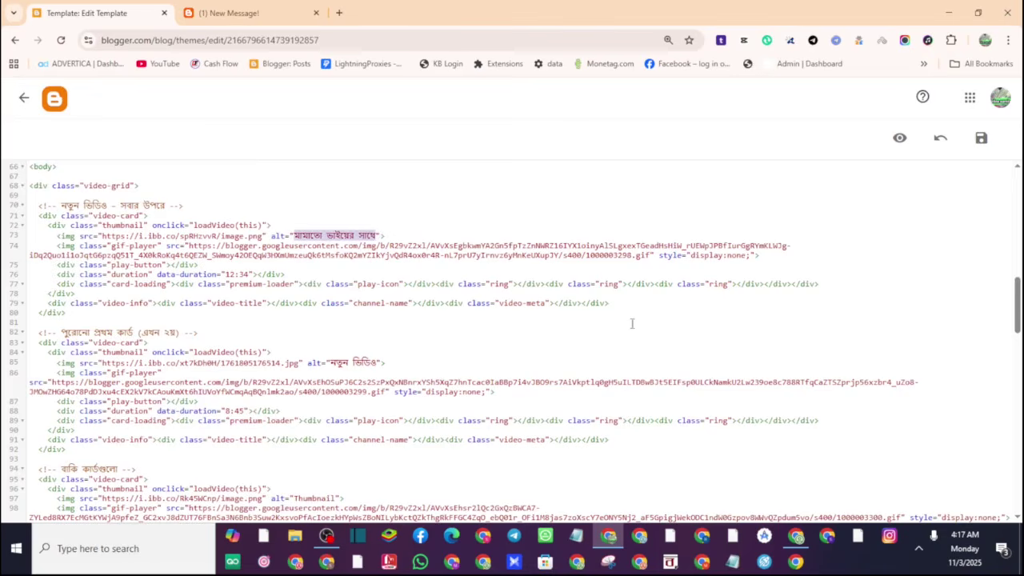
{"action": "scroll", "coordinate": [238, 306], "scroll_direction": "down", "scroll_amount": 5}
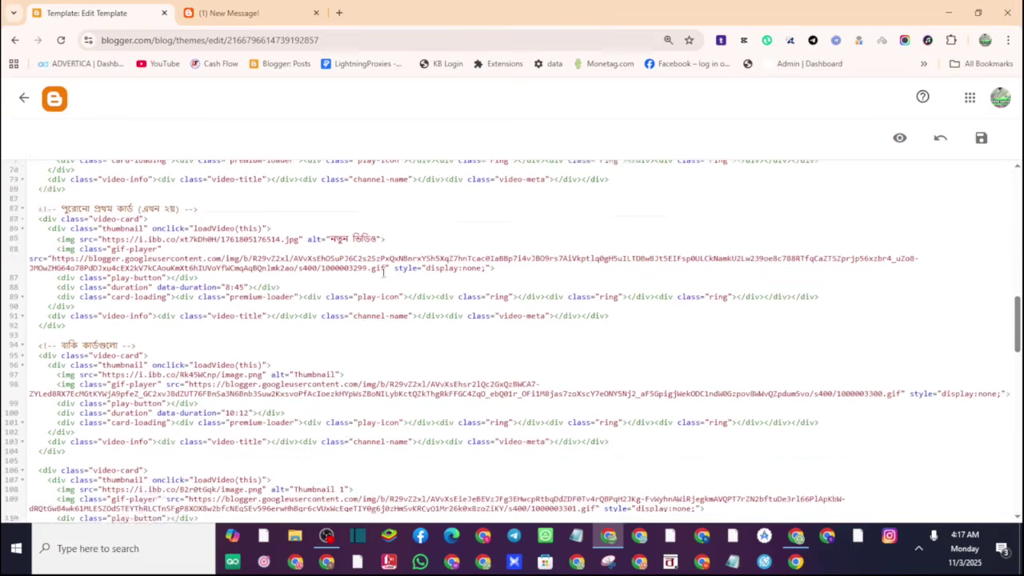
{"action": "scroll", "coordinate": [400, 247], "scroll_direction": "down", "scroll_amount": 15}
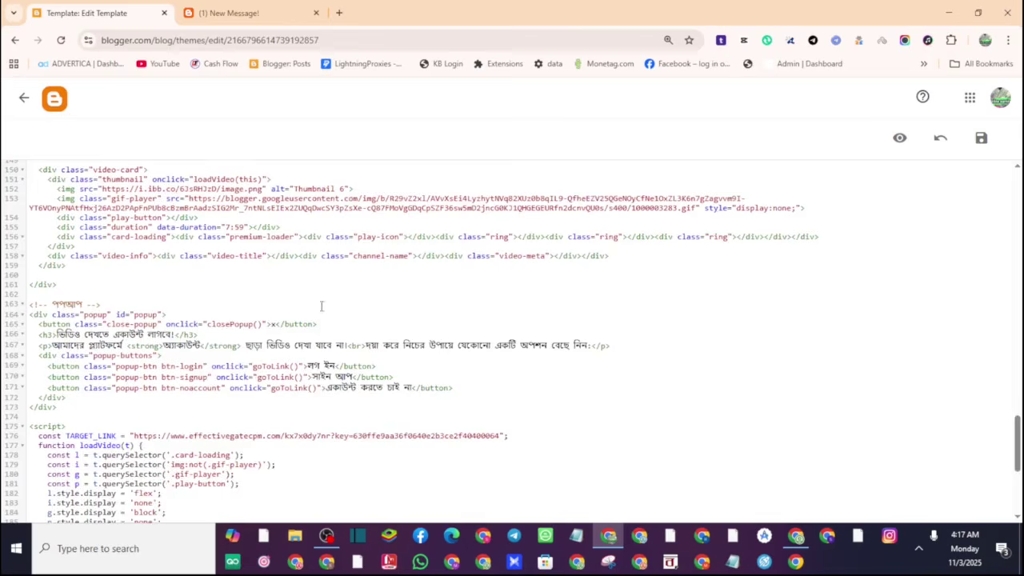
{"action": "scroll", "coordinate": [322, 306], "scroll_direction": "up", "scroll_amount": 2}
{"action": "scroll", "coordinate": [429, 296], "scroll_direction": "up", "scroll_amount": 20}
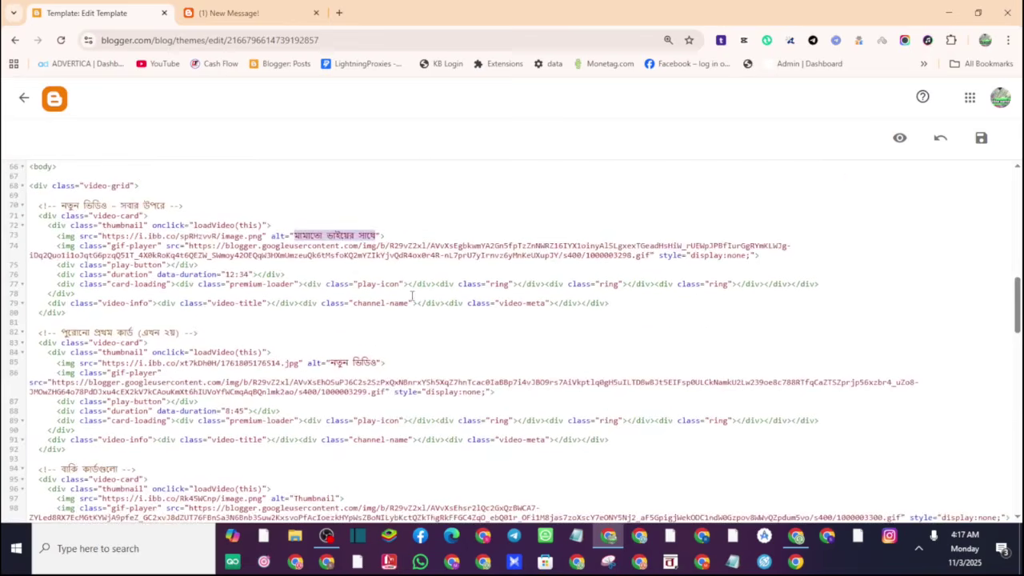
Examine the video-title content strings for the numbered video cards in the theme's style section.
{"action": "scroll", "coordinate": [386, 301], "scroll_direction": "up", "scroll_amount": 8}
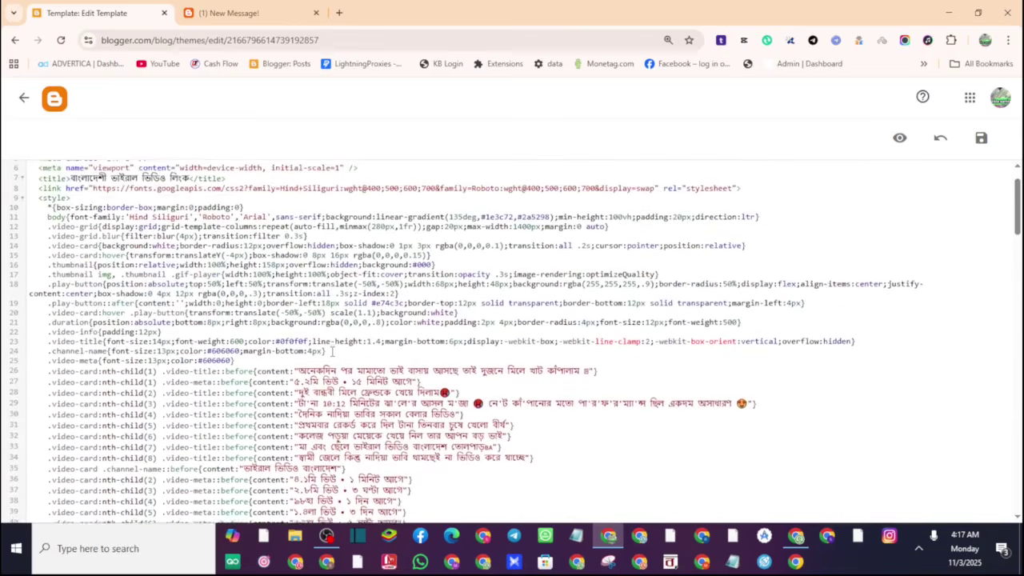
{"action": "scroll", "coordinate": [205, 304], "scroll_direction": "down", "scroll_amount": 5}
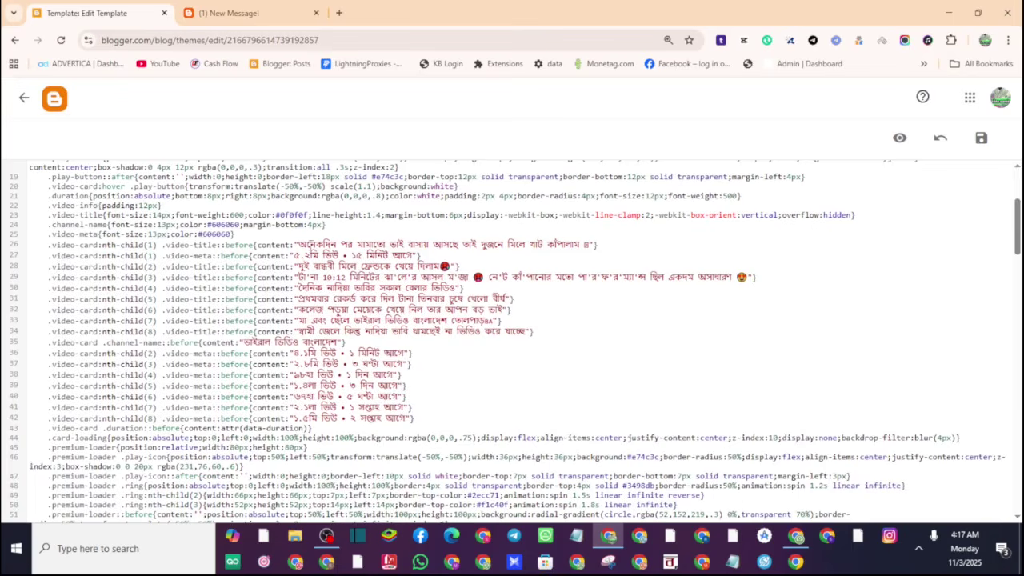
{"action": "left_click_drag", "start_coordinate": [298, 245], "coordinate": [574, 247]}
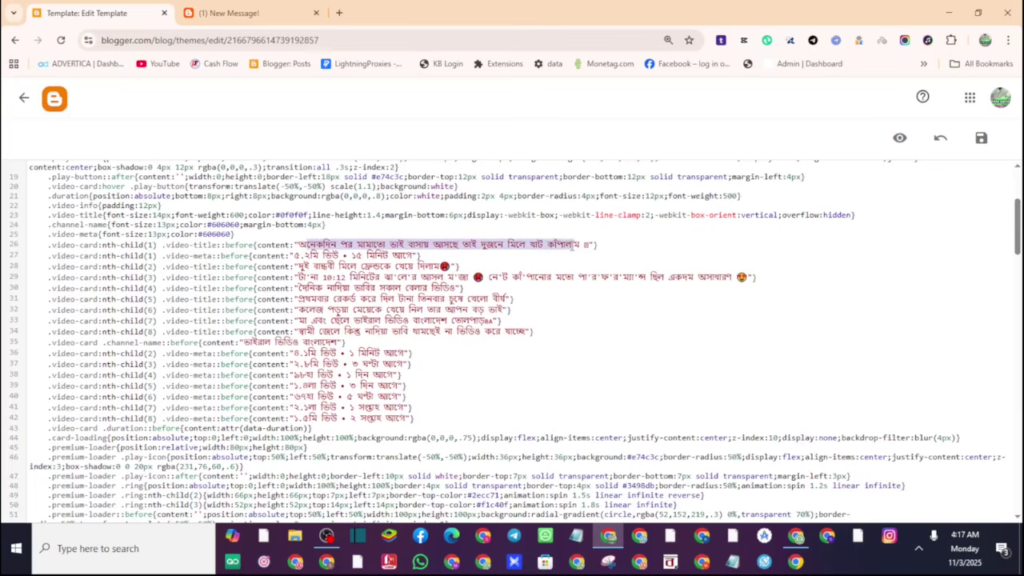
{"action": "left_click_drag", "start_coordinate": [299, 266], "coordinate": [438, 267]}
{"action": "left_click_drag", "start_coordinate": [299, 288], "coordinate": [382, 288]}
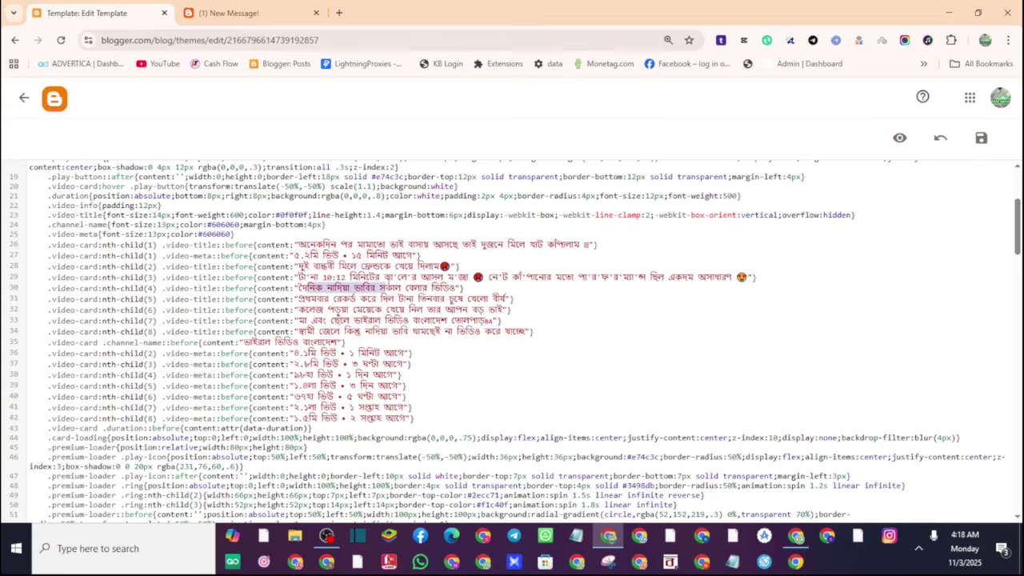
{"action": "scroll", "coordinate": [631, 284], "scroll_direction": "down", "scroll_amount": 10}
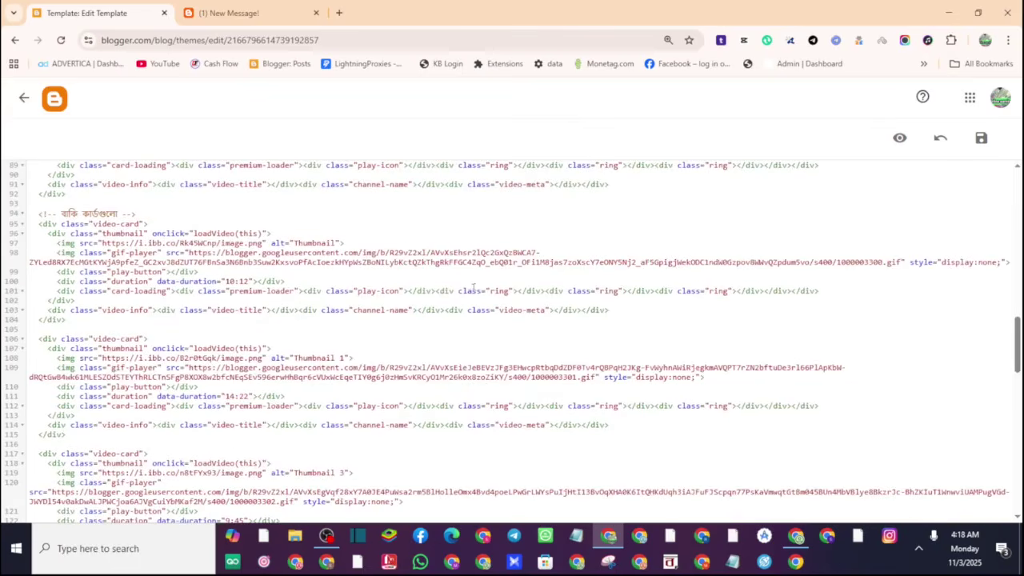
{"action": "scroll", "coordinate": [474, 287], "scroll_direction": "up", "scroll_amount": 10}
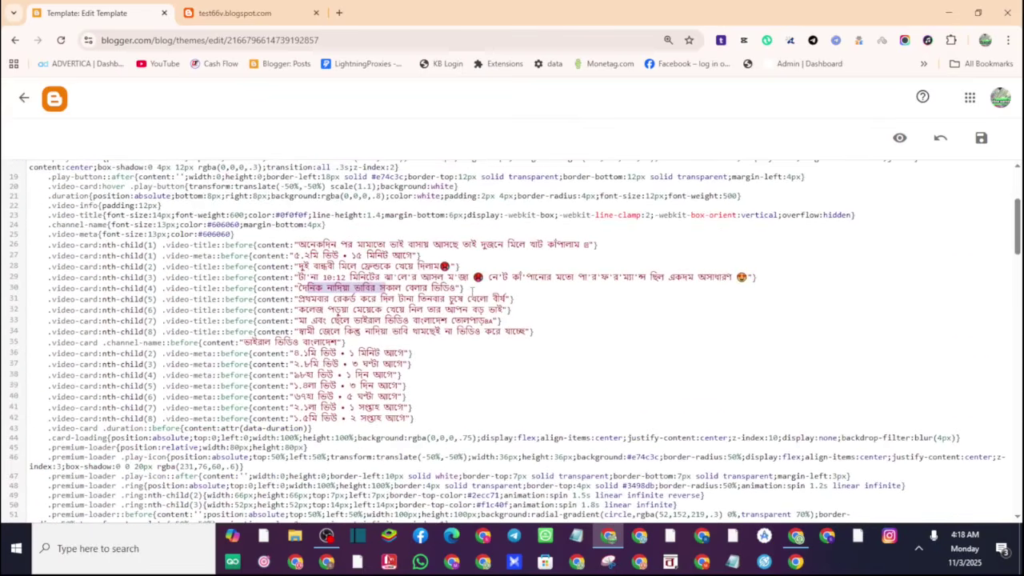
{"action": "scroll", "coordinate": [472, 291], "scroll_direction": "up", "scroll_amount": 4}
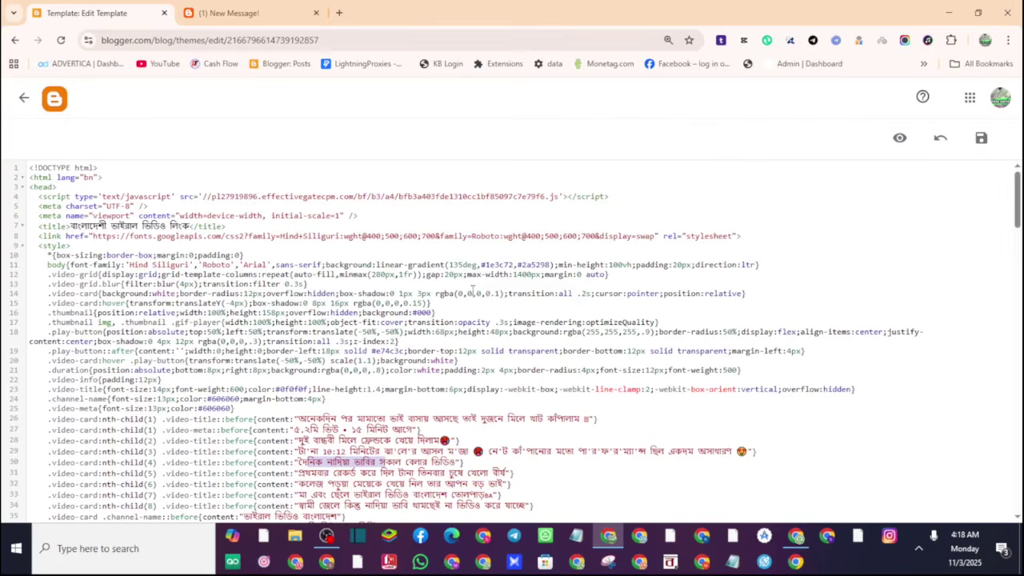
Search Google for নাকাব মুভি শাকিব খান in a new tab and open the preview of the movie's poster image.
{"action": "left_click", "coordinate": [339, 13]}
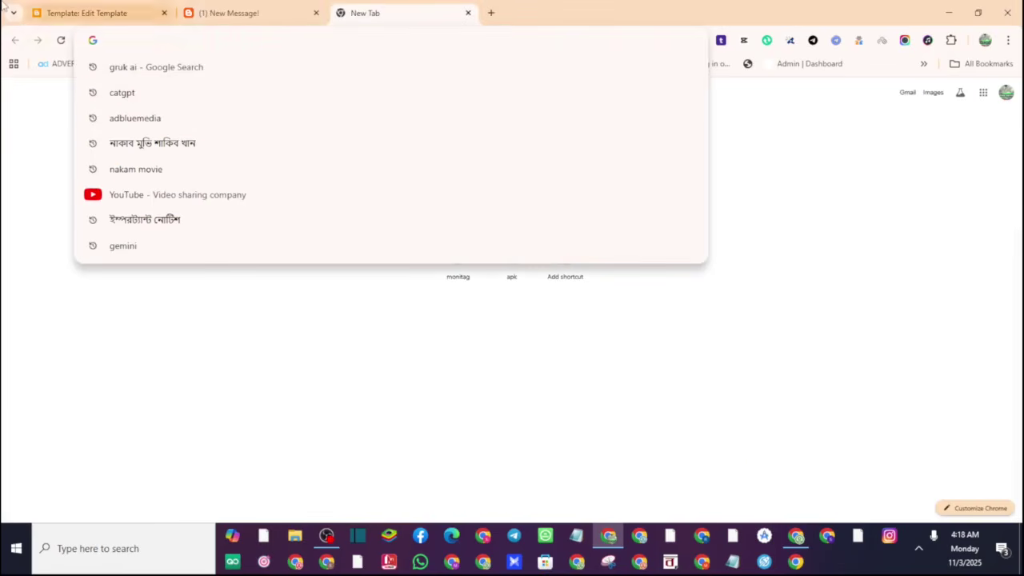
{"action": "left_click", "coordinate": [183, 146]}
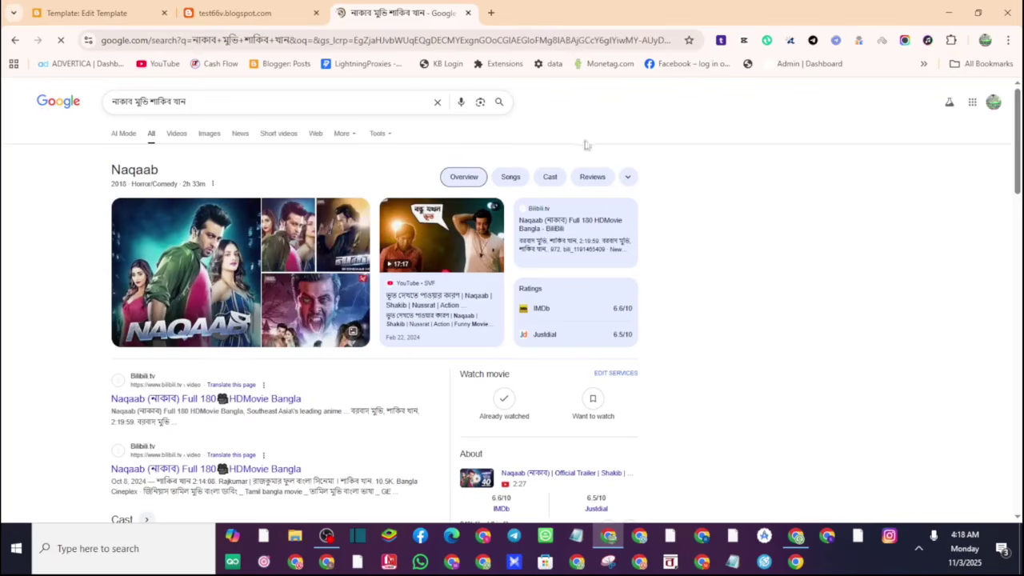
{"action": "scroll", "coordinate": [480, 135], "scroll_direction": "down", "scroll_amount": 2}
{"action": "scroll", "coordinate": [480, 136], "scroll_direction": "down", "scroll_amount": 2}
{"action": "scroll", "coordinate": [594, 279], "scroll_direction": "up", "scroll_amount": 3}
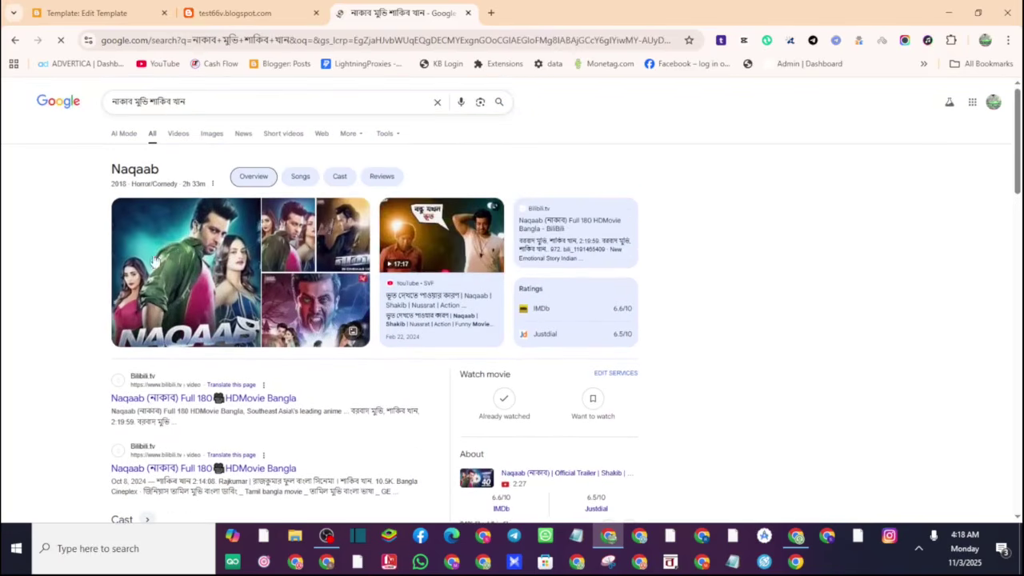
{"action": "left_click", "coordinate": [314, 311]}
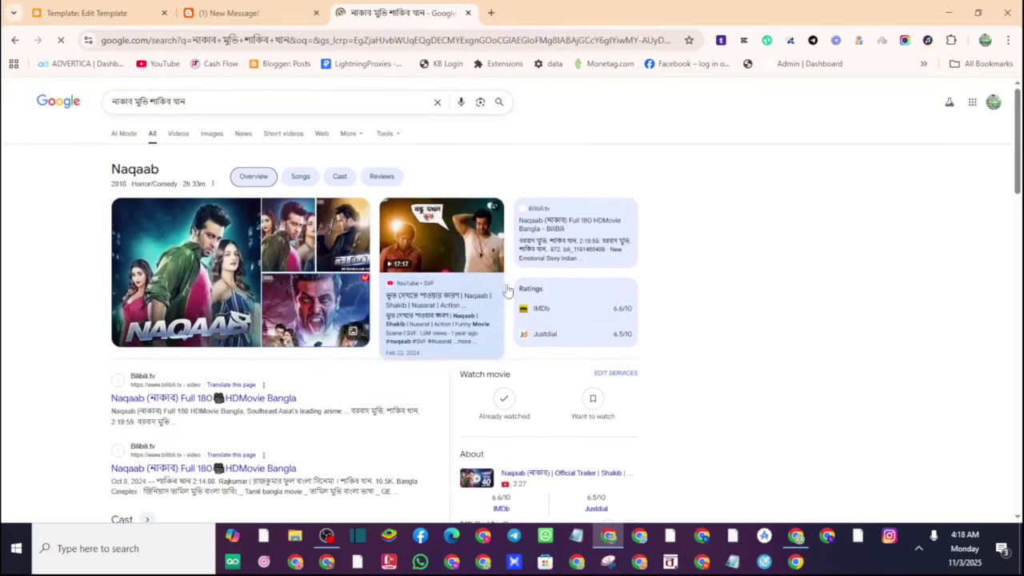
{"action": "scroll", "coordinate": [807, 279], "scroll_direction": "down", "scroll_amount": 3}
{"action": "scroll", "coordinate": [801, 275], "scroll_direction": "up", "scroll_amount": 3}
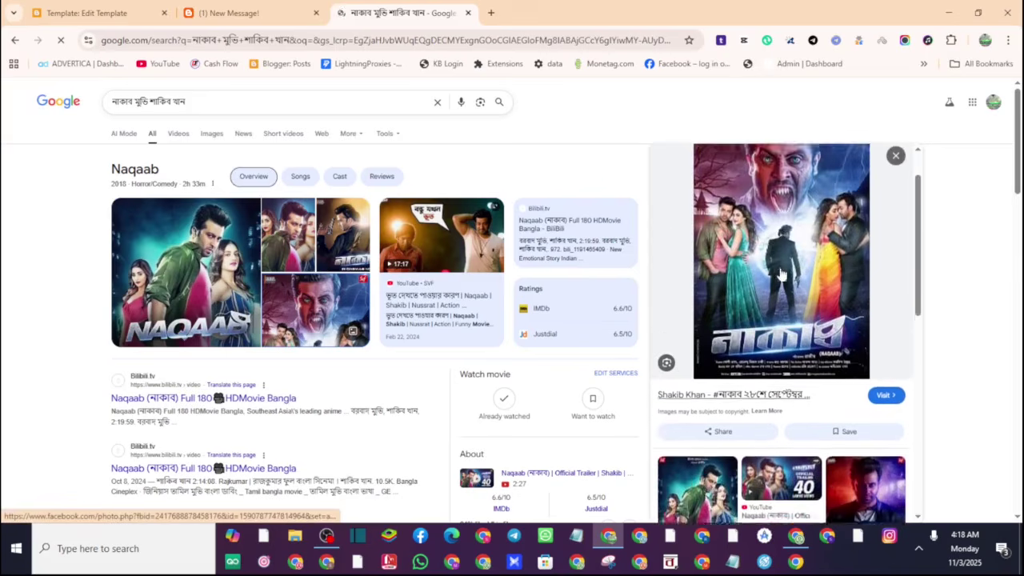
Save the previewed Naqaab poster image to the Downloads folder as naqab.
{"action": "right_click", "coordinate": [787, 289]}
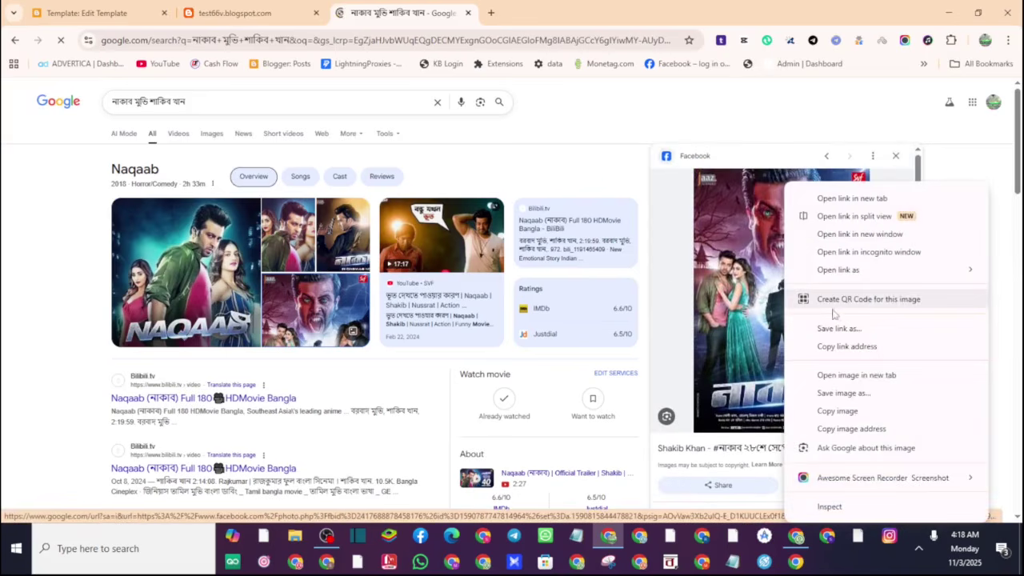
{"action": "left_click", "coordinate": [844, 393]}
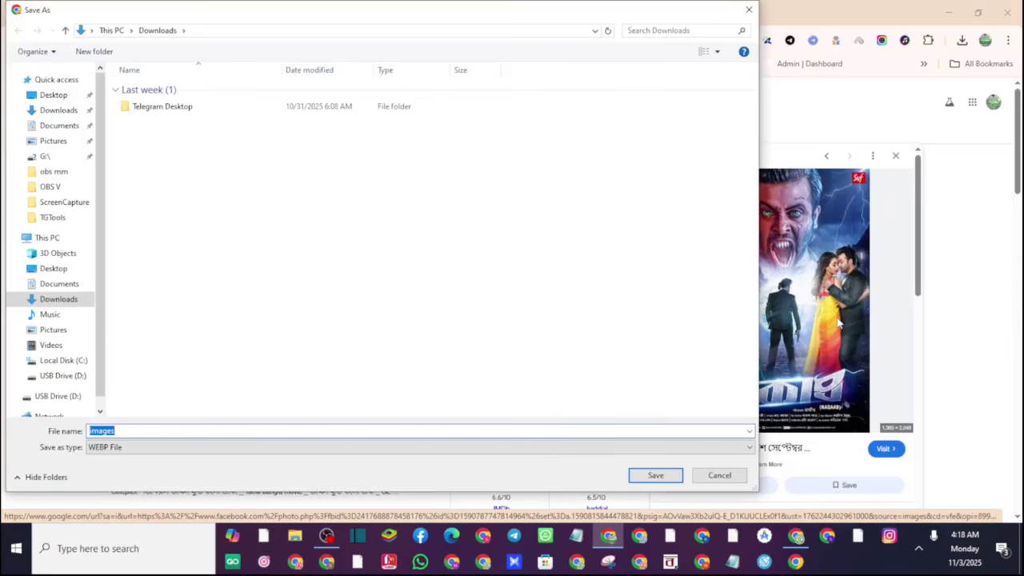
{"action": "type", "text": "naqab"}
{"action": "left_click", "coordinate": [655, 475]}
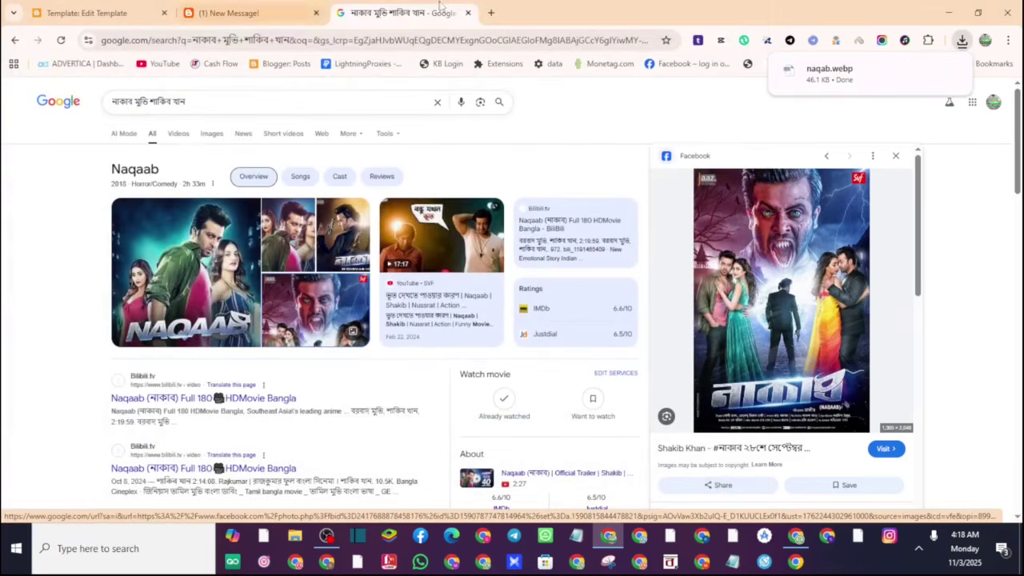
{"action": "left_click", "coordinate": [489, 13]}
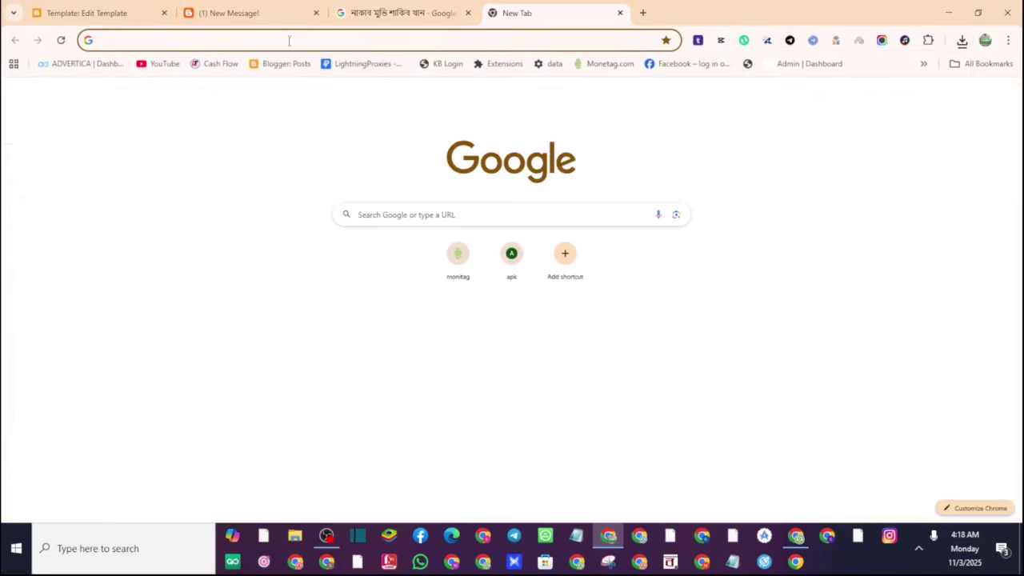
{"action": "left_click", "coordinate": [263, 41]}
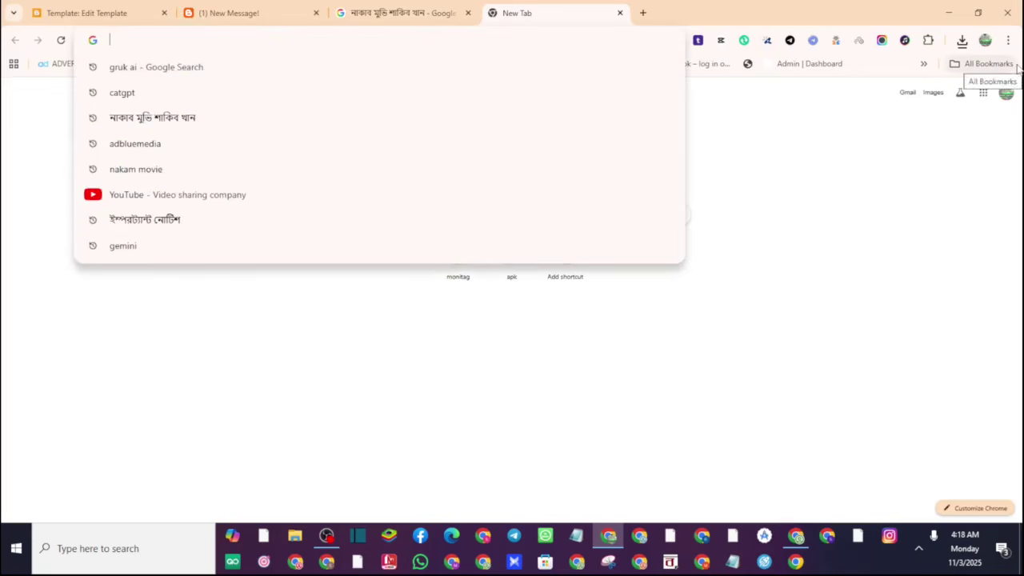
{"action": "type", "text": "amg"}
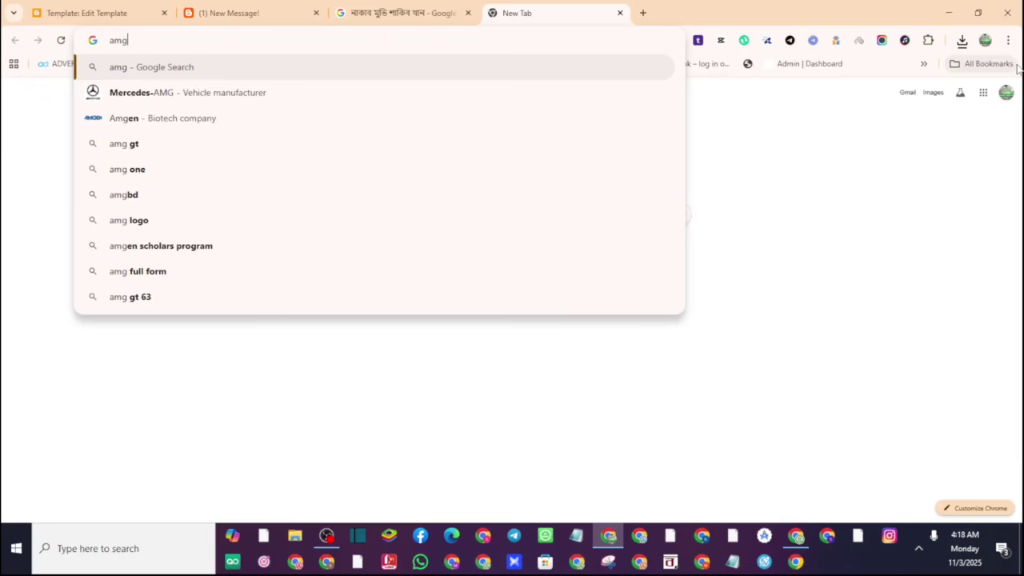
{"action": "type", "text": ".bb"}
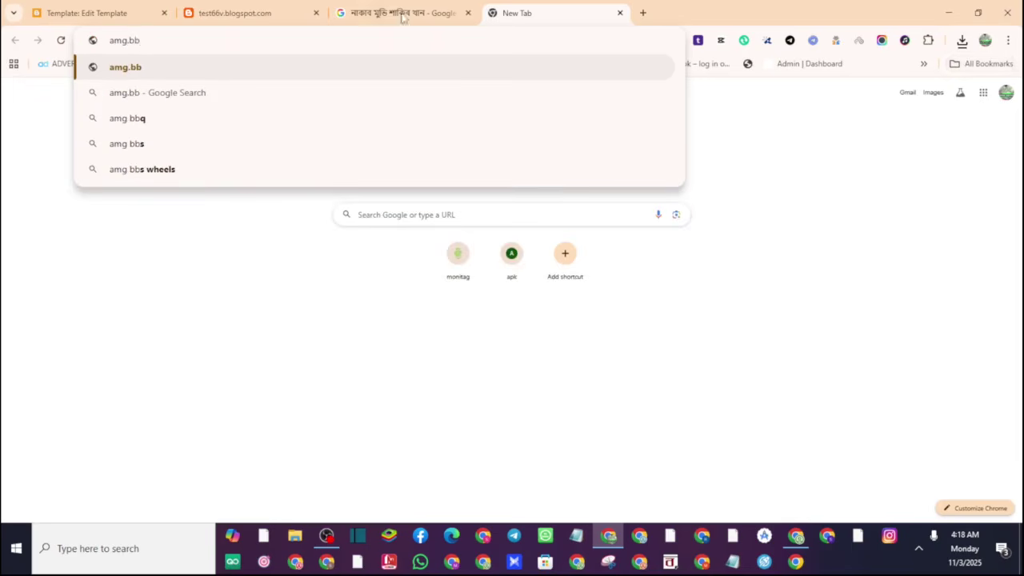
{"action": "left_click", "coordinate": [208, 78]}
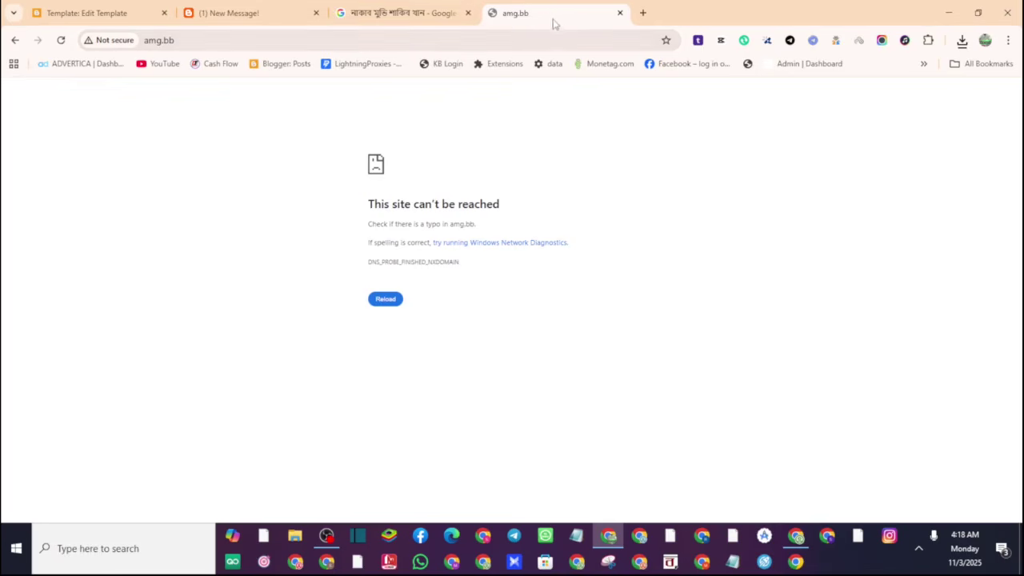
{"action": "left_click", "coordinate": [176, 41]}
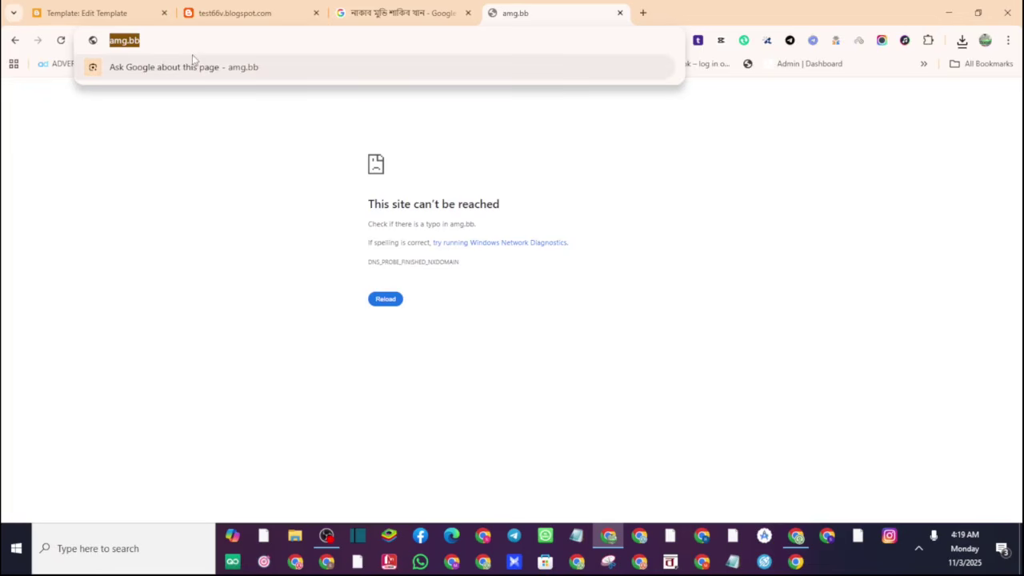
{"action": "left_click", "coordinate": [135, 46]}
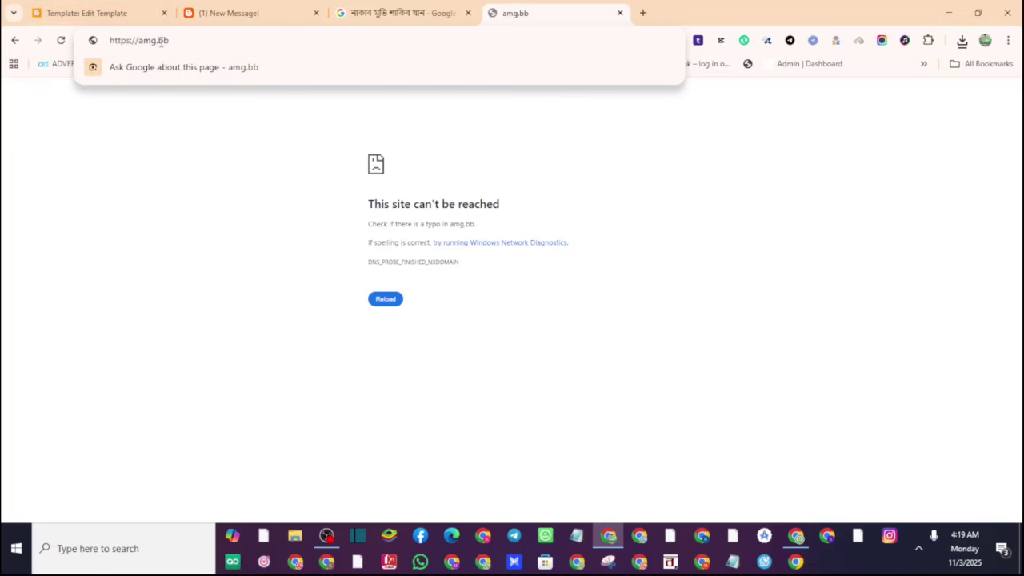
{"action": "key", "text": "BackSpace"}
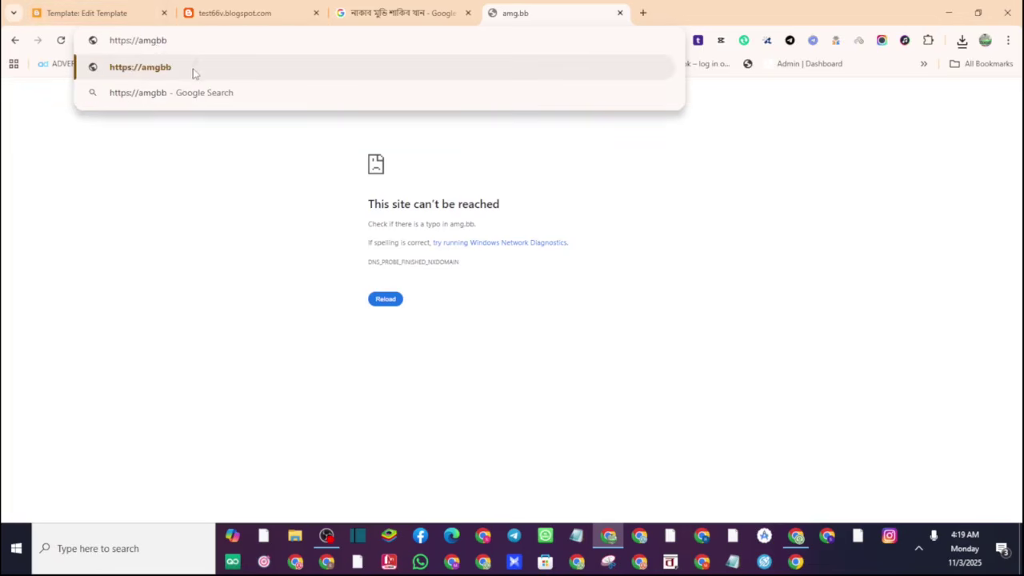
{"action": "left_click", "coordinate": [191, 70]}
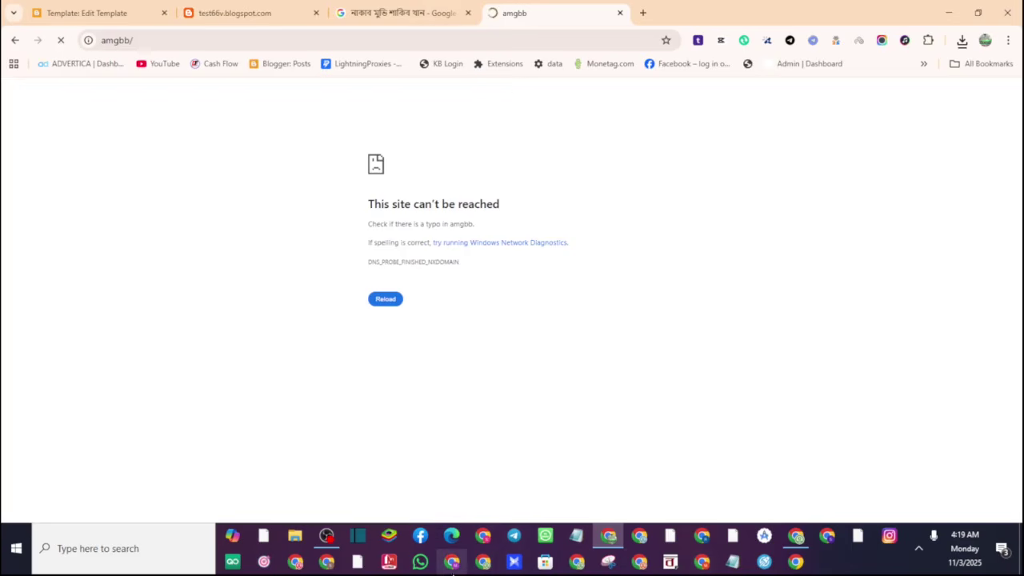
Search Google for imgbb in the other Chrome profile's window and open the ImgBB image hosting site.
{"action": "left_click", "coordinate": [455, 563]}
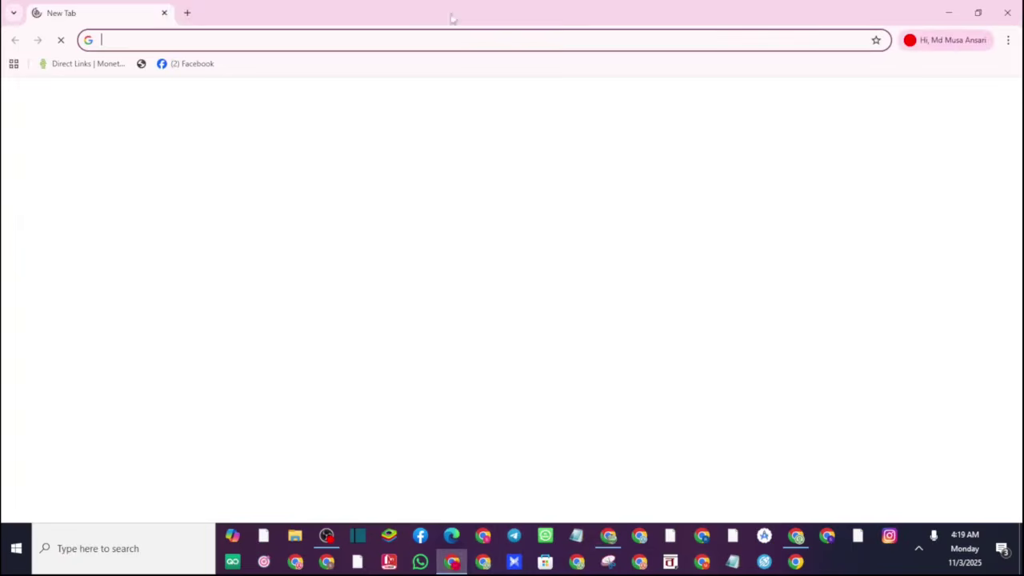
{"action": "left_click", "coordinate": [226, 41]}
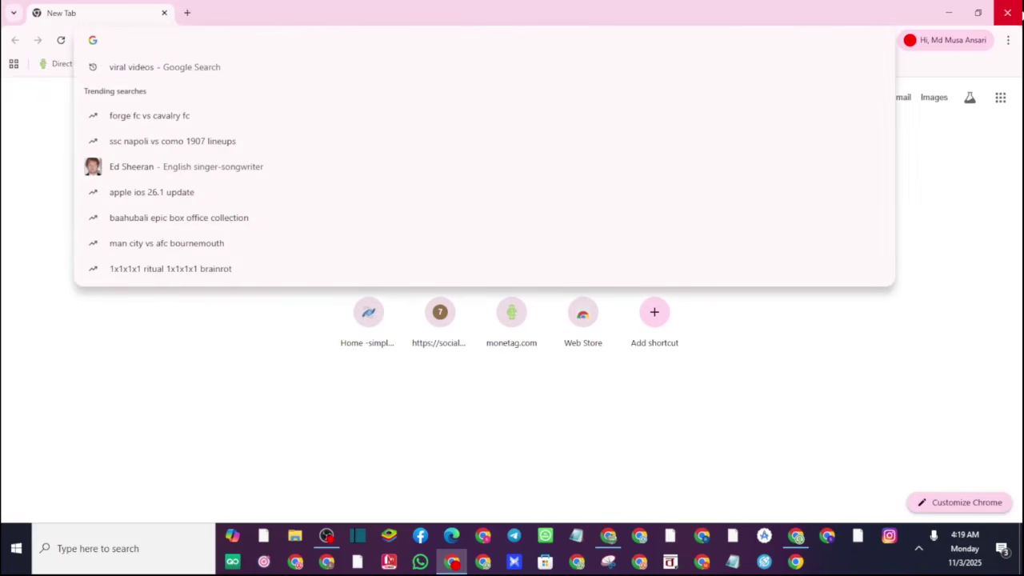
{"action": "type", "text": "im"}
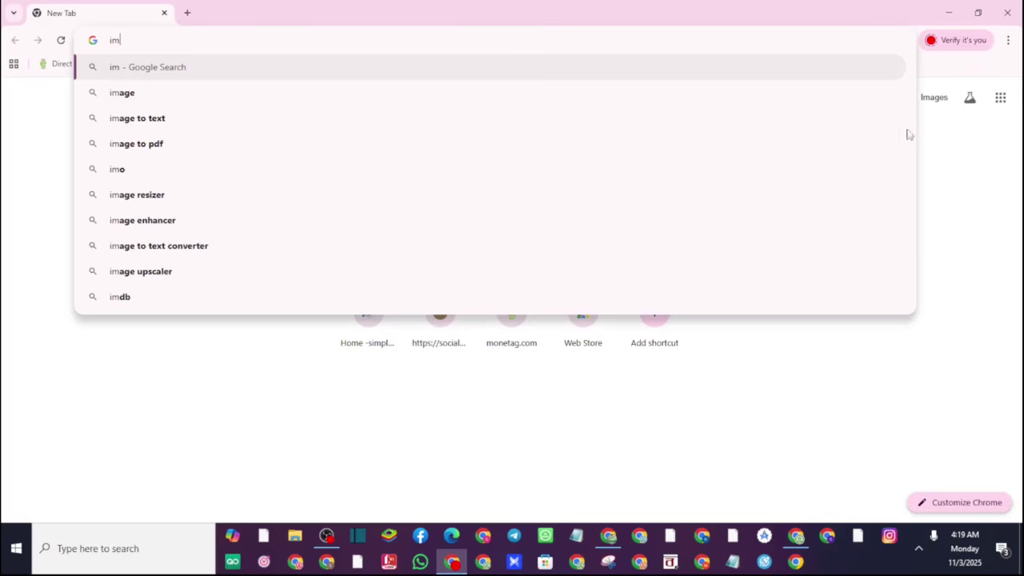
{"action": "type", "text": "g"}
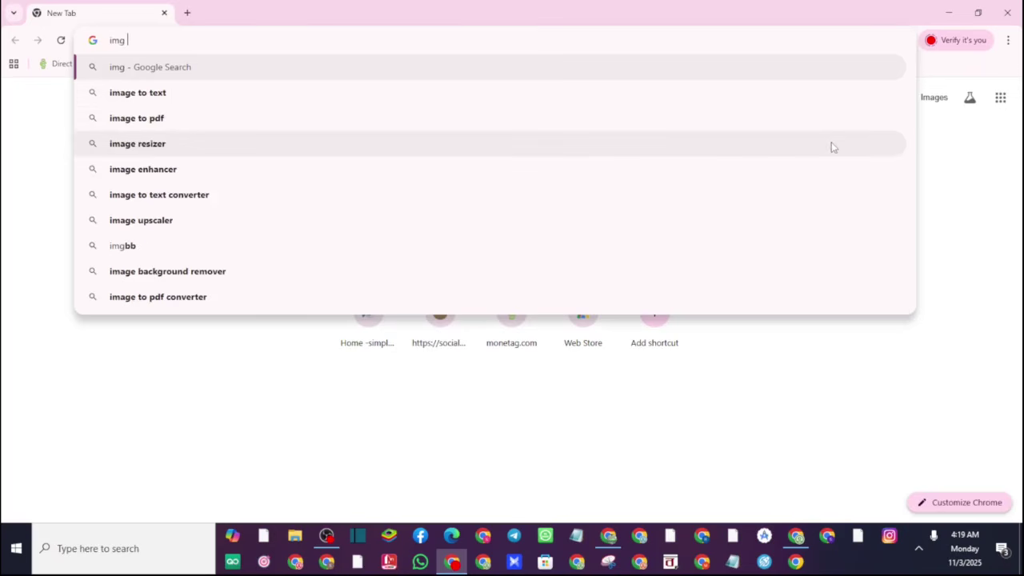
{"action": "left_click", "coordinate": [261, 250]}
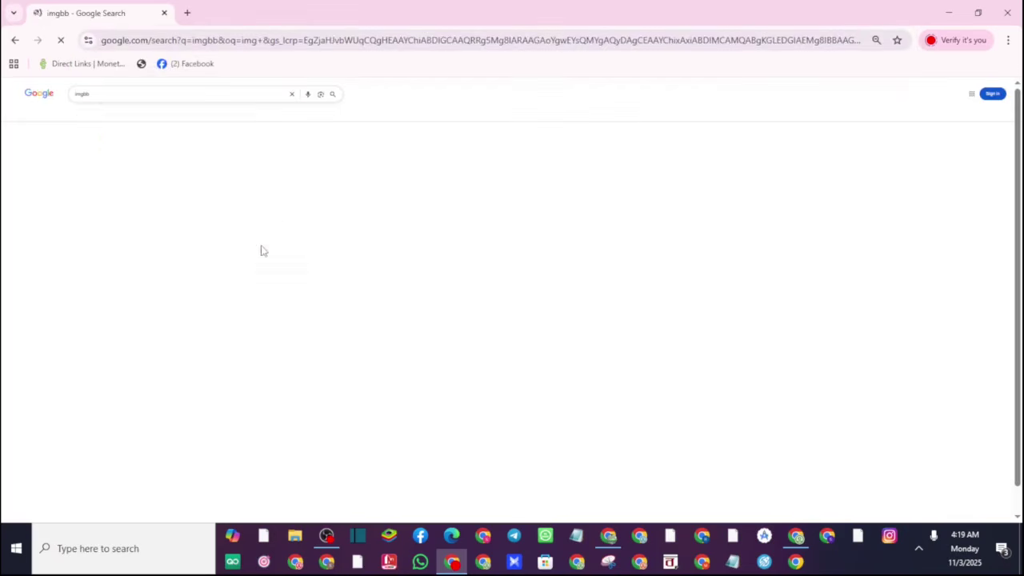
{"action": "scroll", "coordinate": [243, 274], "scroll_direction": "up", "scroll_amount": 4}
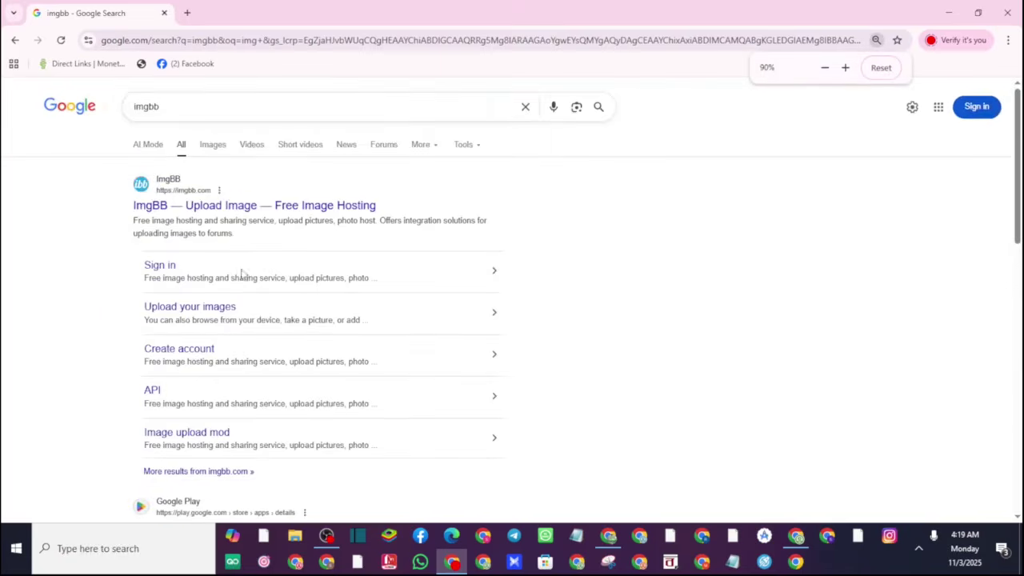
{"action": "scroll", "coordinate": [169, 227], "scroll_direction": "up", "scroll_amount": 2}
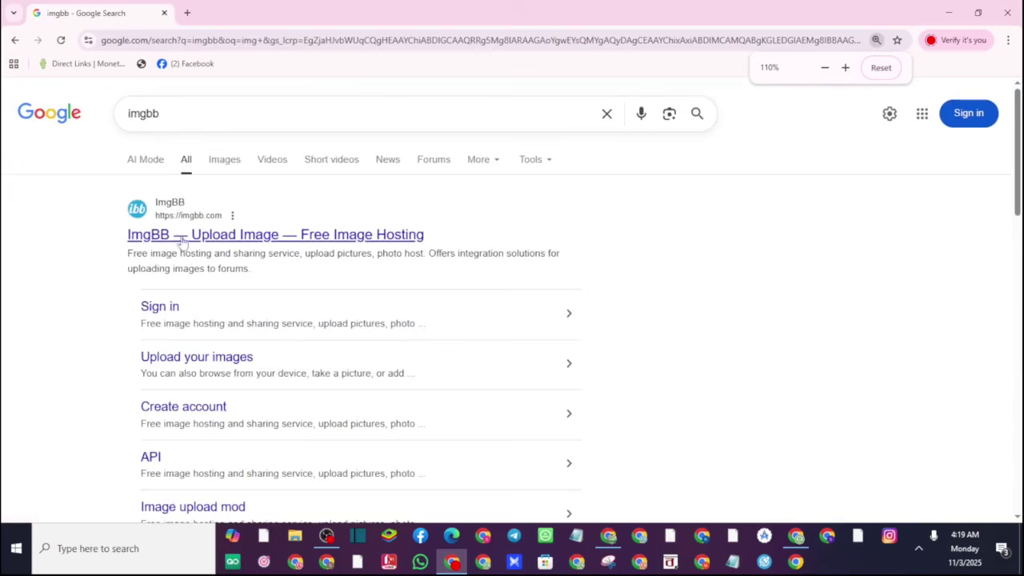
{"action": "left_click", "coordinate": [195, 237]}
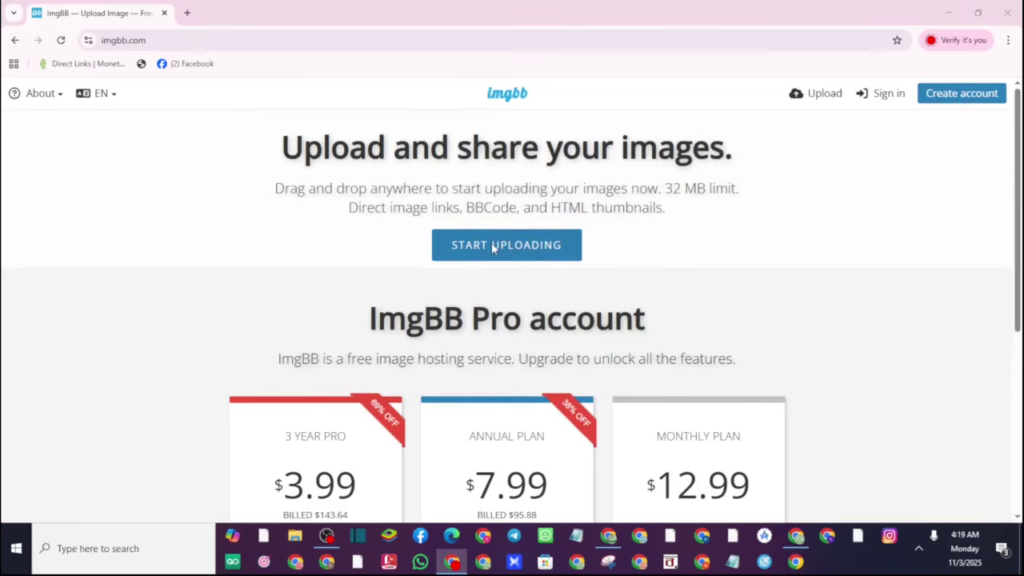
Upload the naqab image from the Downloads folder to ImgBB.
{"action": "left_click", "coordinate": [494, 247]}
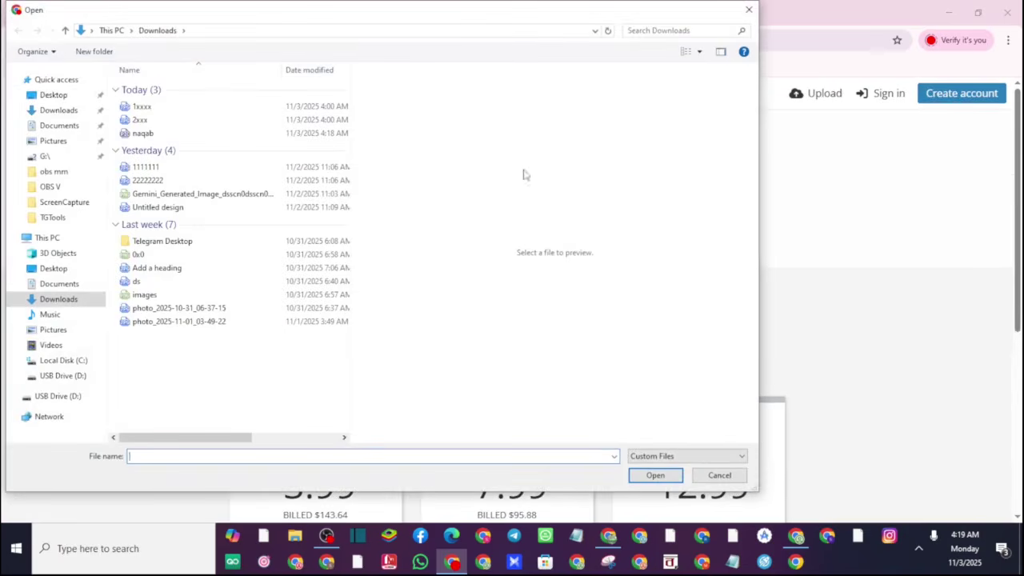
{"action": "left_click", "coordinate": [190, 134]}
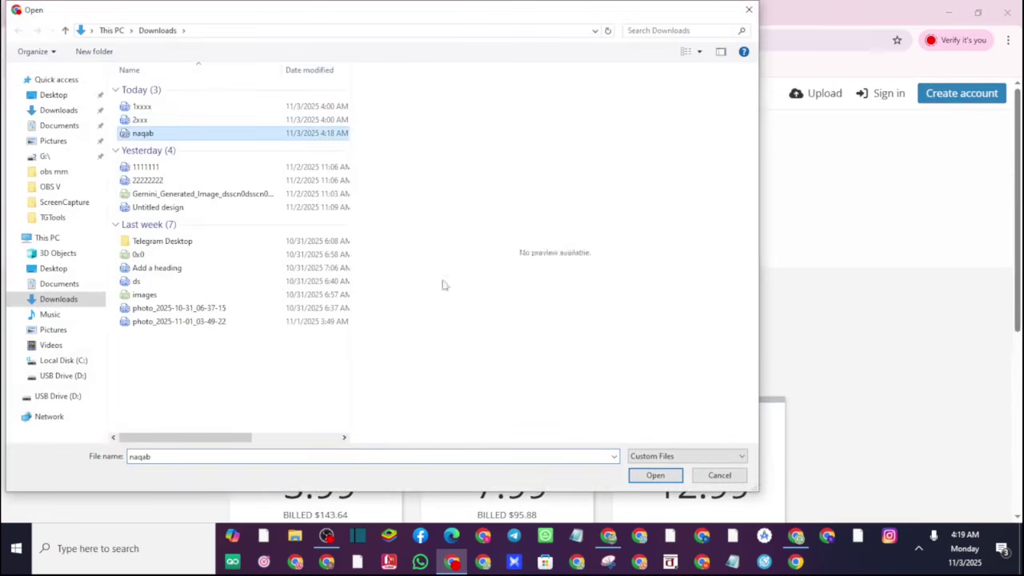
{"action": "left_click", "coordinate": [655, 475]}
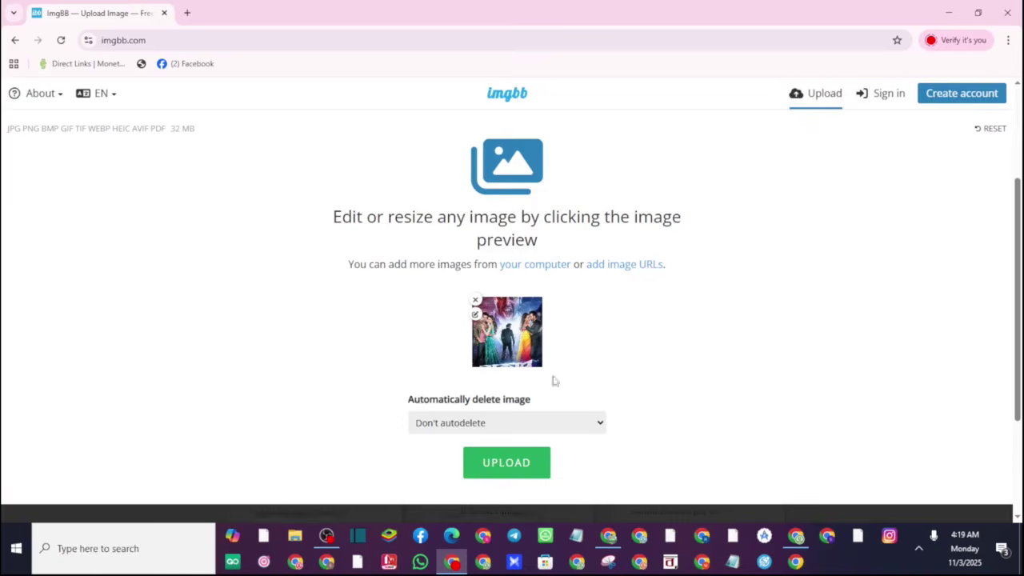
{"action": "left_click", "coordinate": [505, 467]}
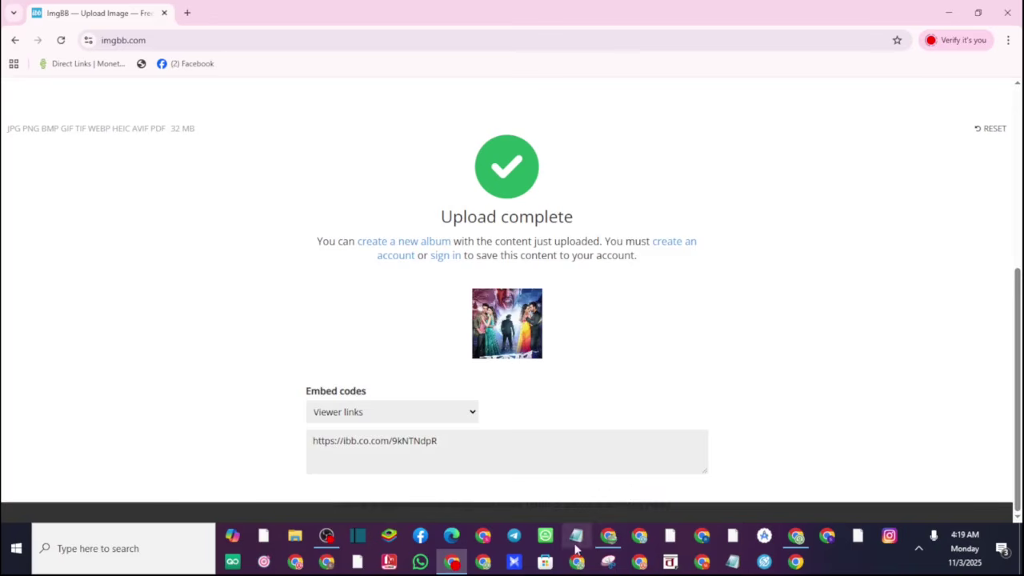
{"action": "left_click", "coordinate": [609, 540]}
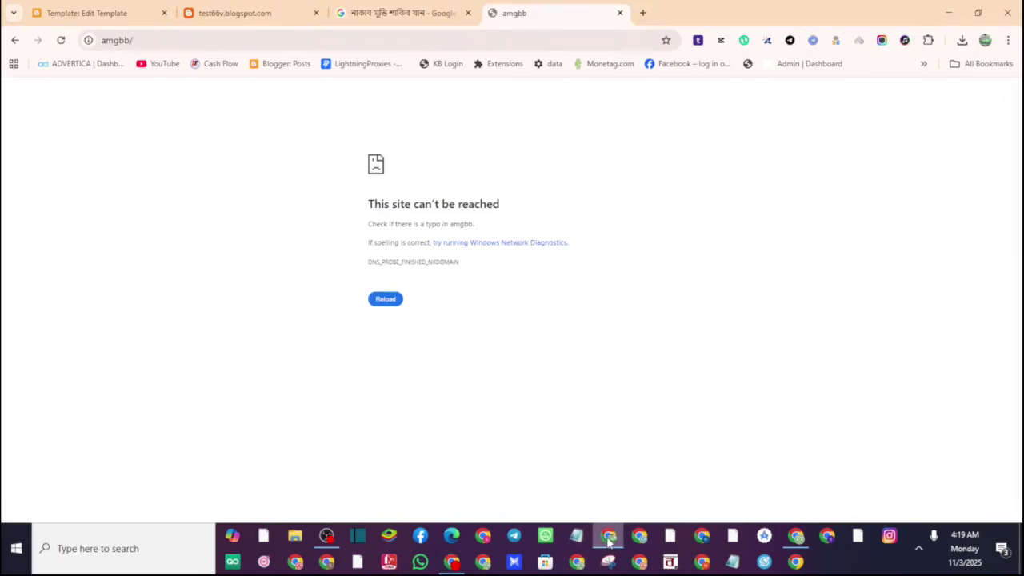
{"action": "left_click", "coordinate": [279, 12]}
{"action": "left_click", "coordinate": [57, 10]}
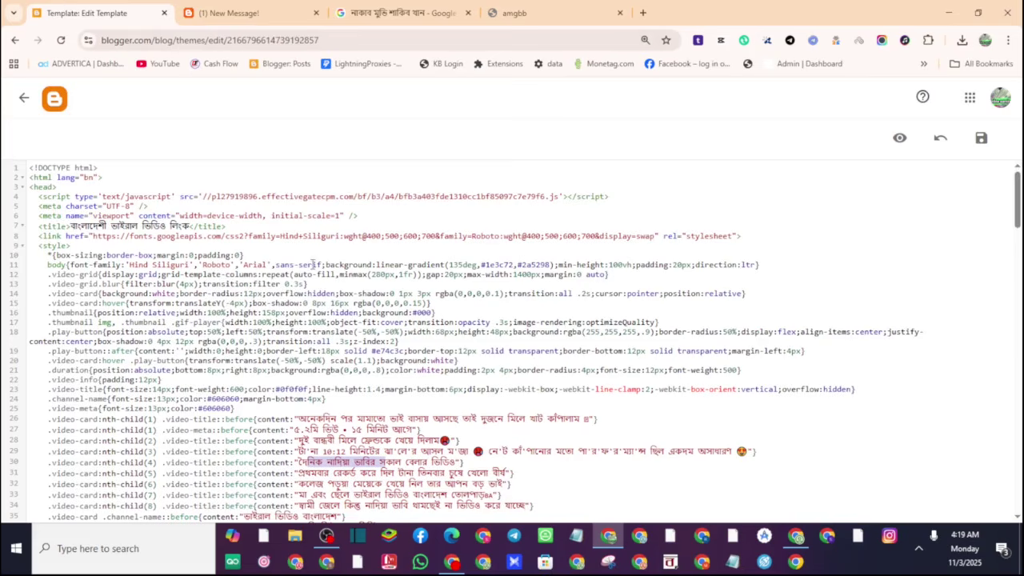
{"action": "scroll", "coordinate": [312, 264], "scroll_direction": "down", "scroll_amount": 10}
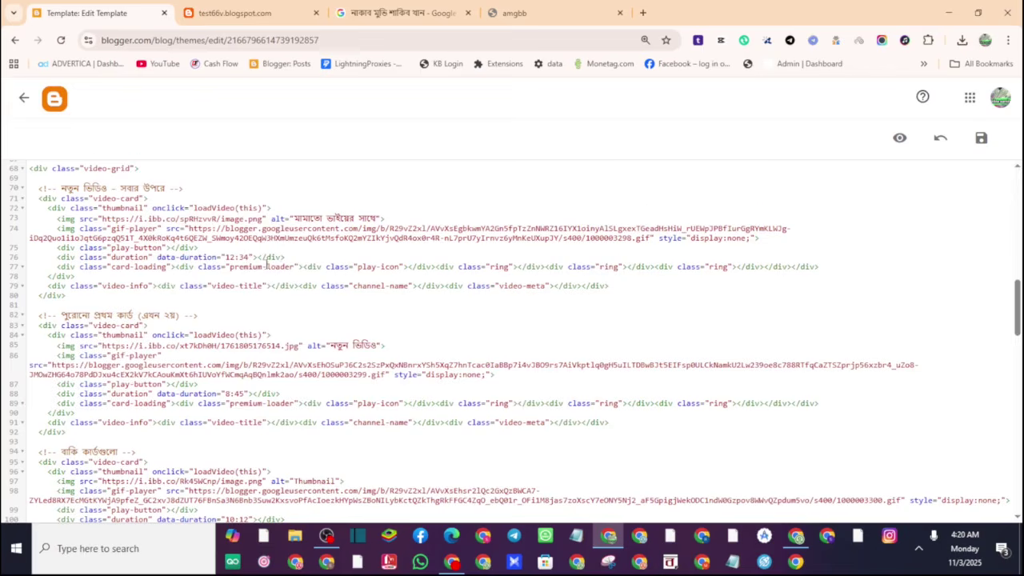
{"action": "scroll", "coordinate": [312, 278], "scroll_direction": "down", "scroll_amount": 3}
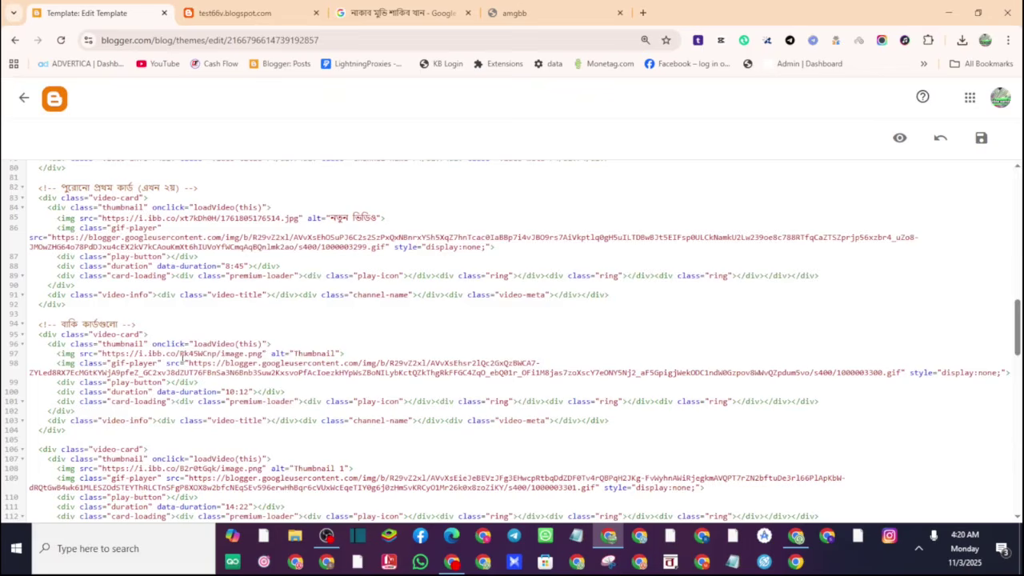
{"action": "scroll", "coordinate": [180, 352], "scroll_direction": "up", "scroll_amount": 3}
{"action": "scroll", "coordinate": [150, 324], "scroll_direction": "up", "scroll_amount": 3}
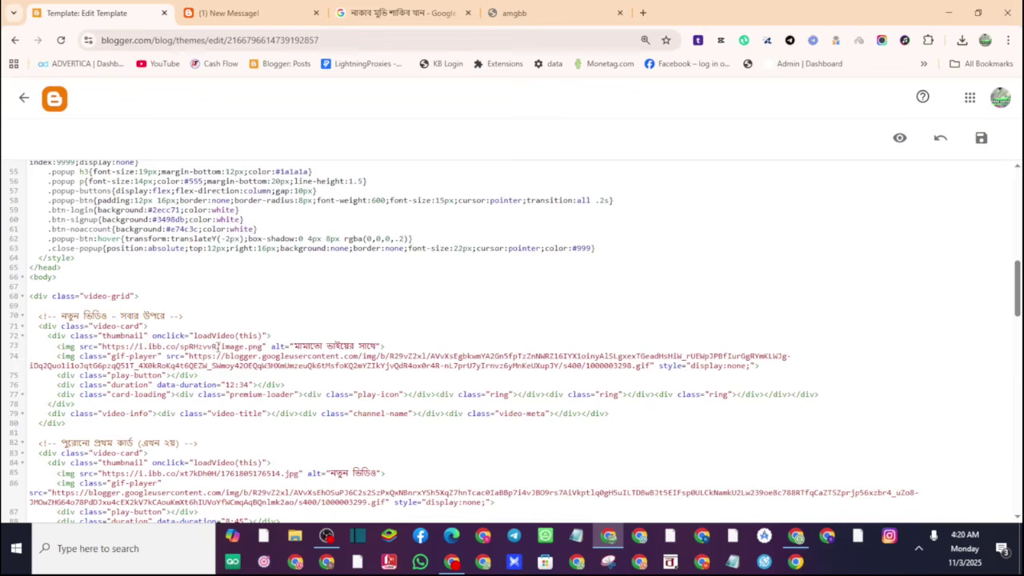
{"action": "left_click_drag", "start_coordinate": [214, 346], "coordinate": [144, 347]}
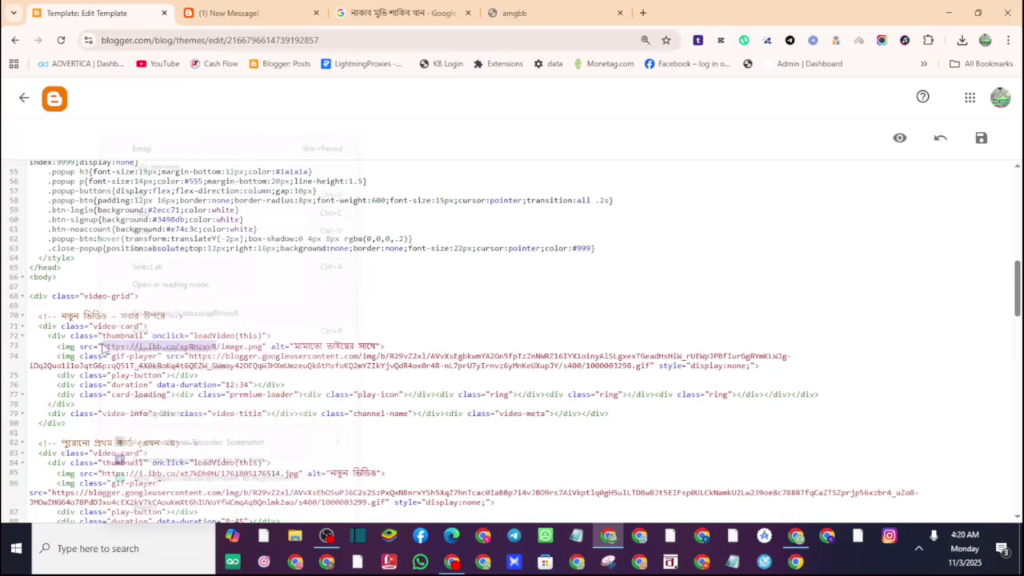
{"action": "right_click", "coordinate": [104, 346]}
{"action": "left_click", "coordinate": [150, 231]}
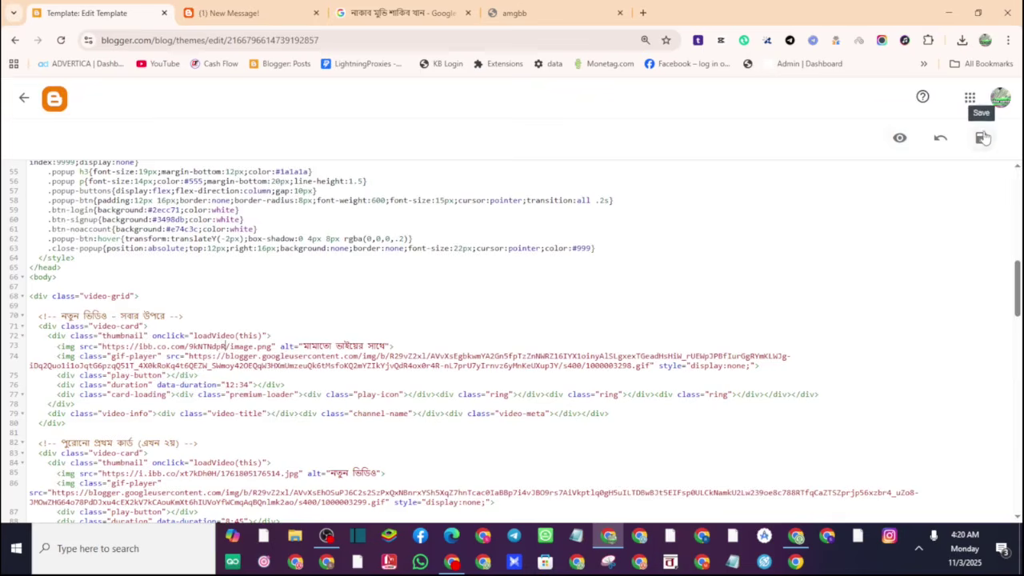
Preview the edited theme and examine the video card grid, checking the first card's thumbnail.
{"action": "left_click", "coordinate": [900, 140]}
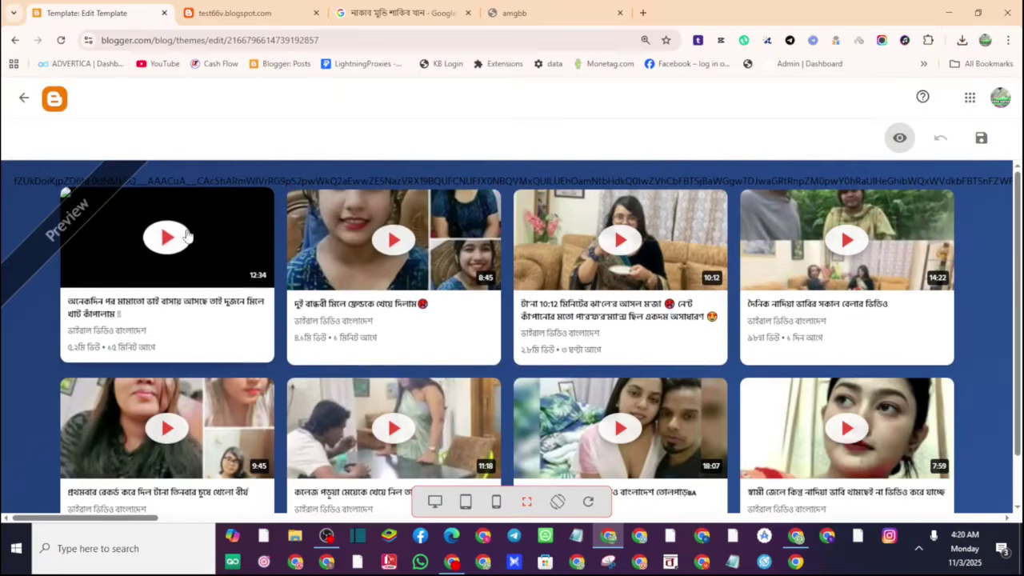
{"action": "scroll", "coordinate": [192, 244], "scroll_direction": "down", "scroll_amount": 1}
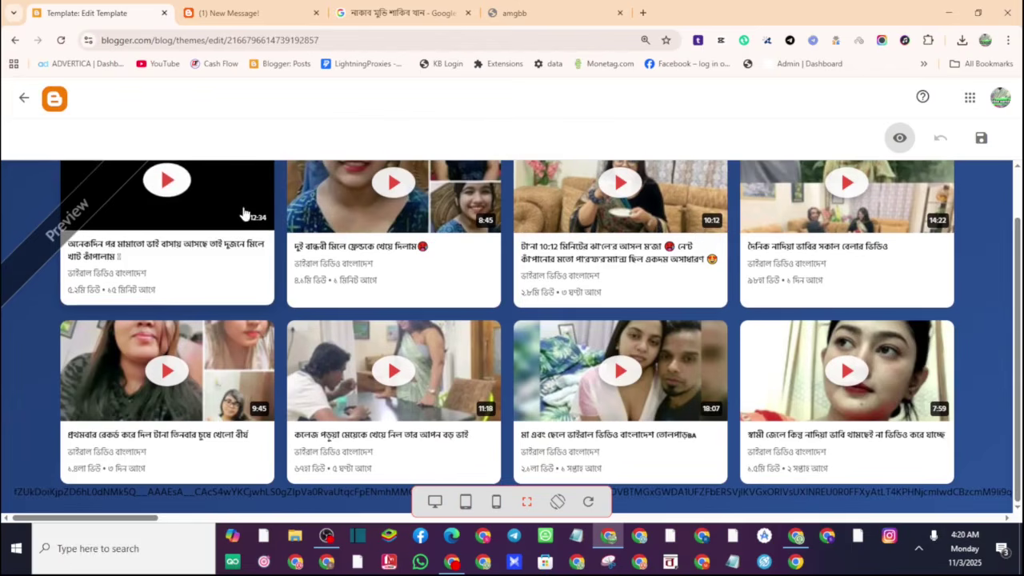
{"action": "scroll", "coordinate": [248, 215], "scroll_direction": "up", "scroll_amount": 1}
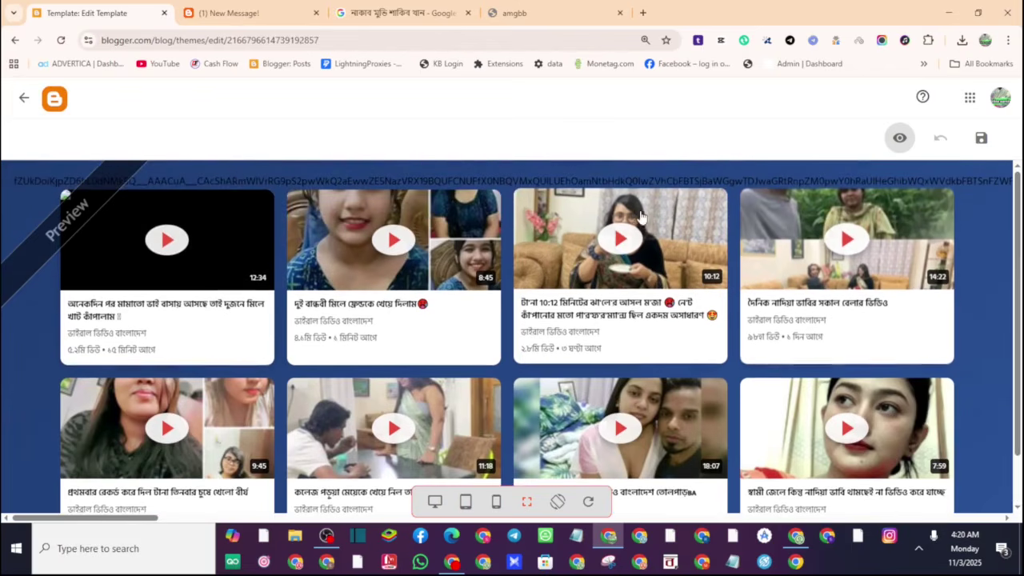
{"action": "scroll", "coordinate": [571, 264], "scroll_direction": "down", "scroll_amount": 1}
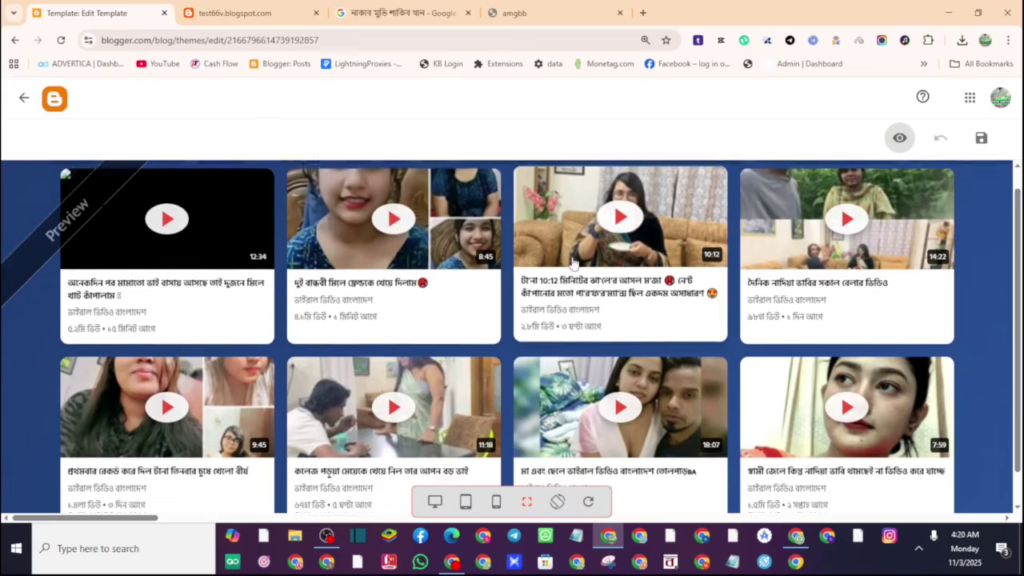
{"action": "scroll", "coordinate": [572, 264], "scroll_direction": "down", "scroll_amount": 1}
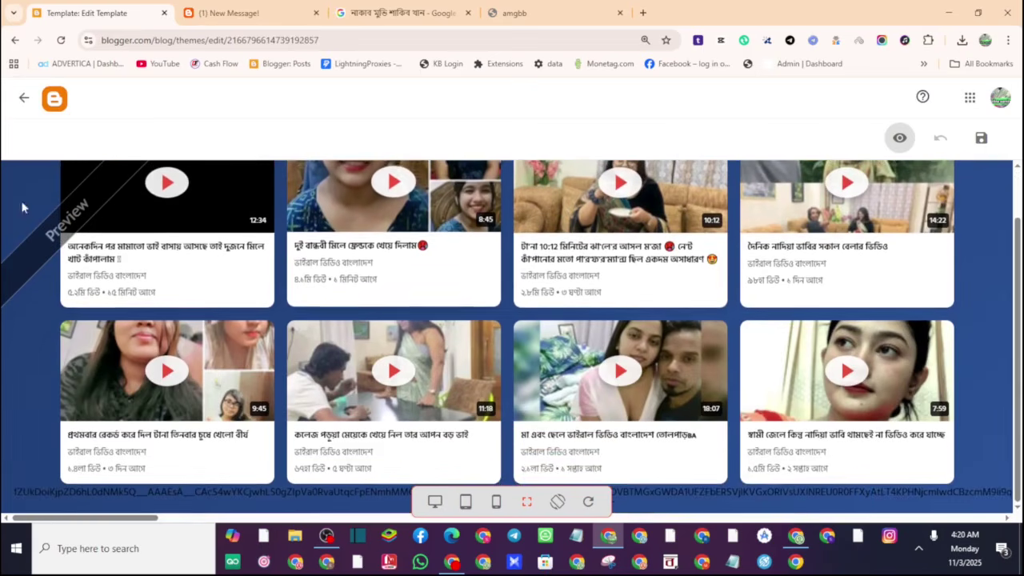
{"action": "scroll", "coordinate": [320, 184], "scroll_direction": "up", "scroll_amount": 2}
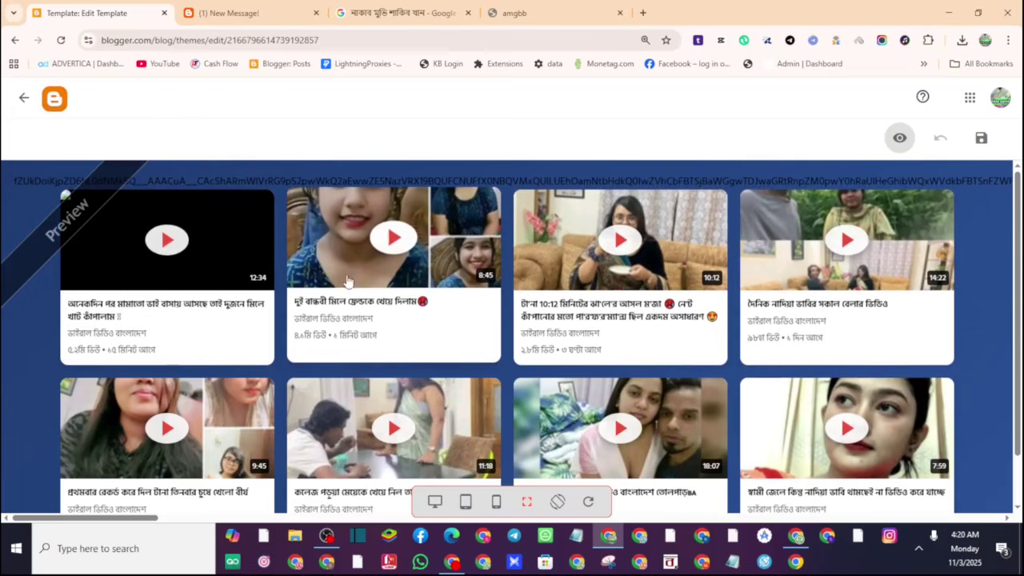
{"action": "scroll", "coordinate": [360, 272], "scroll_direction": "down", "scroll_amount": 2}
{"action": "scroll", "coordinate": [552, 352], "scroll_direction": "up", "scroll_amount": 2}
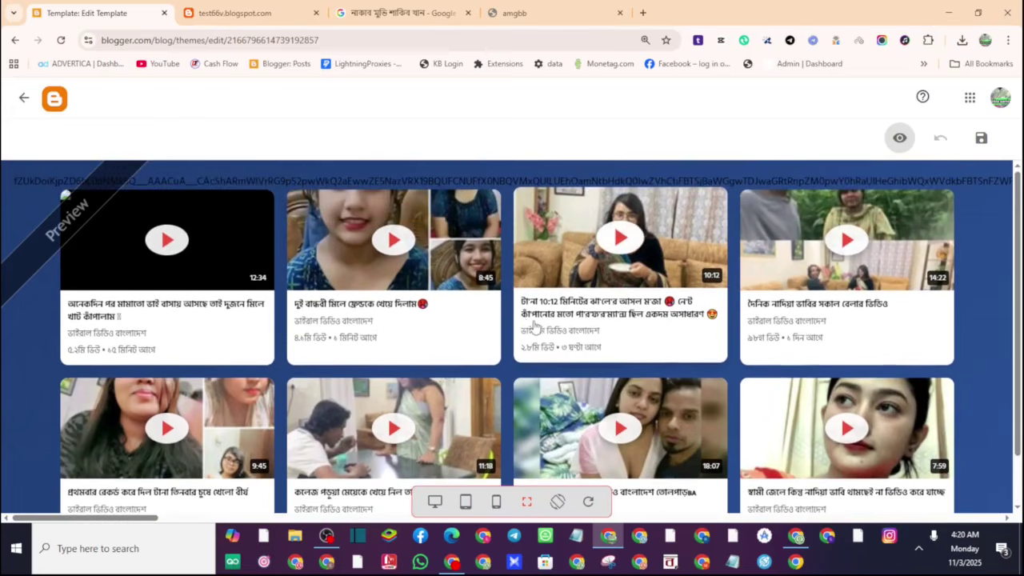
Leave the template editor and discard the unsaved thumbnail change.
{"action": "left_click", "coordinate": [24, 97]}
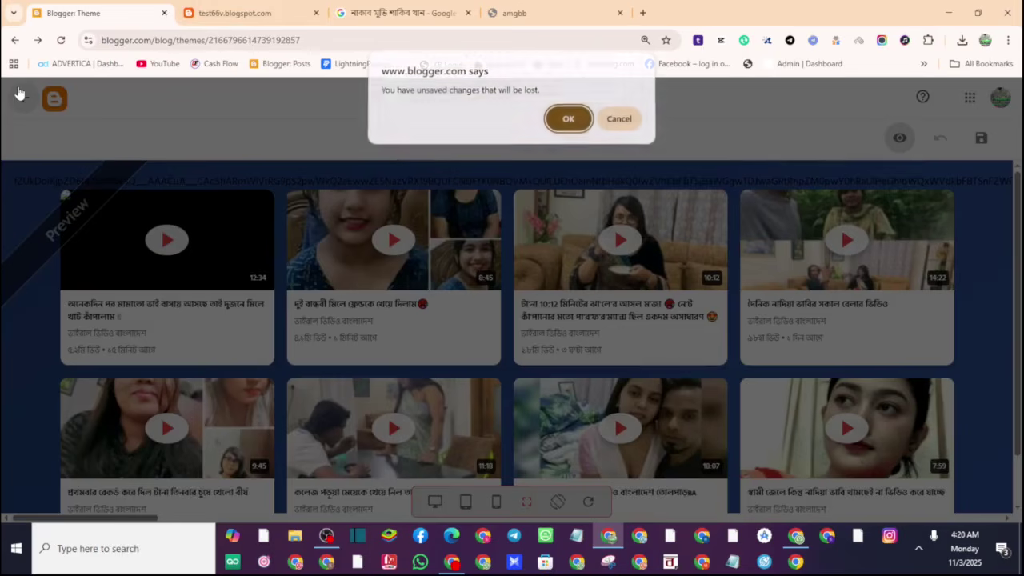
{"action": "left_click", "coordinate": [569, 122]}
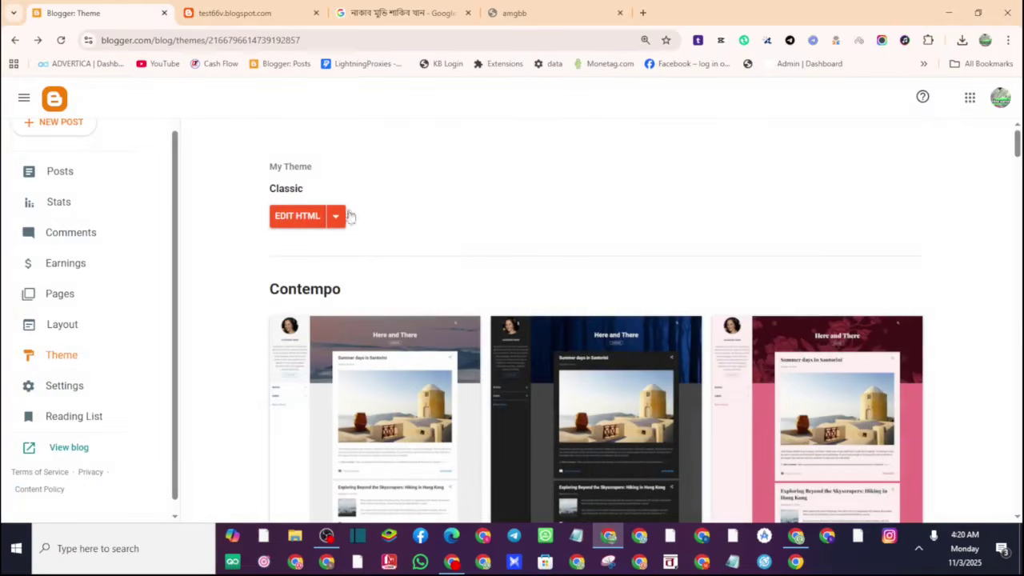
{"action": "scroll", "coordinate": [784, 308], "scroll_direction": "down", "scroll_amount": 3}
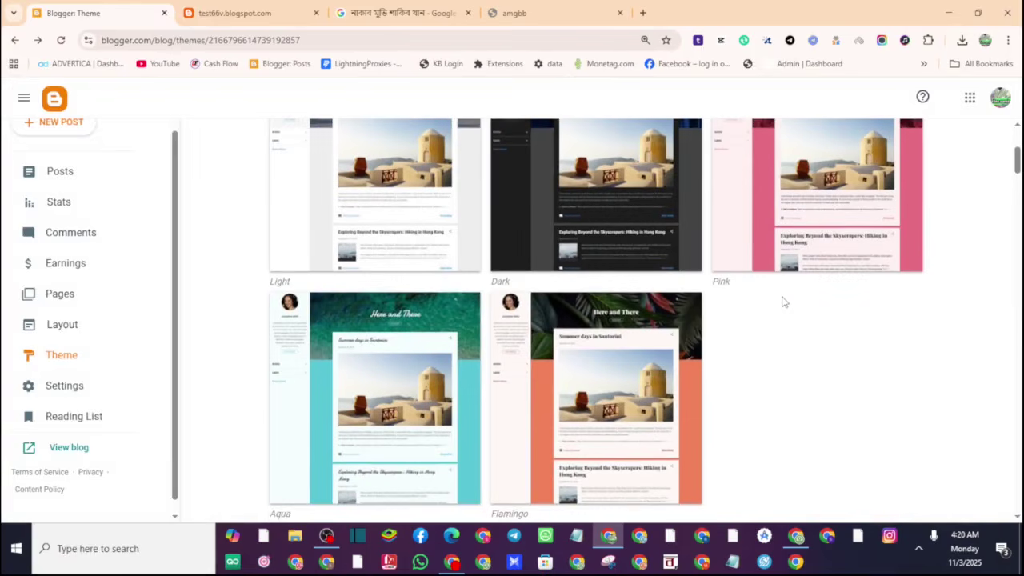
{"action": "scroll", "coordinate": [784, 299], "scroll_direction": "down", "scroll_amount": 5}
{"action": "scroll", "coordinate": [525, 313], "scroll_direction": "up", "scroll_amount": 4}
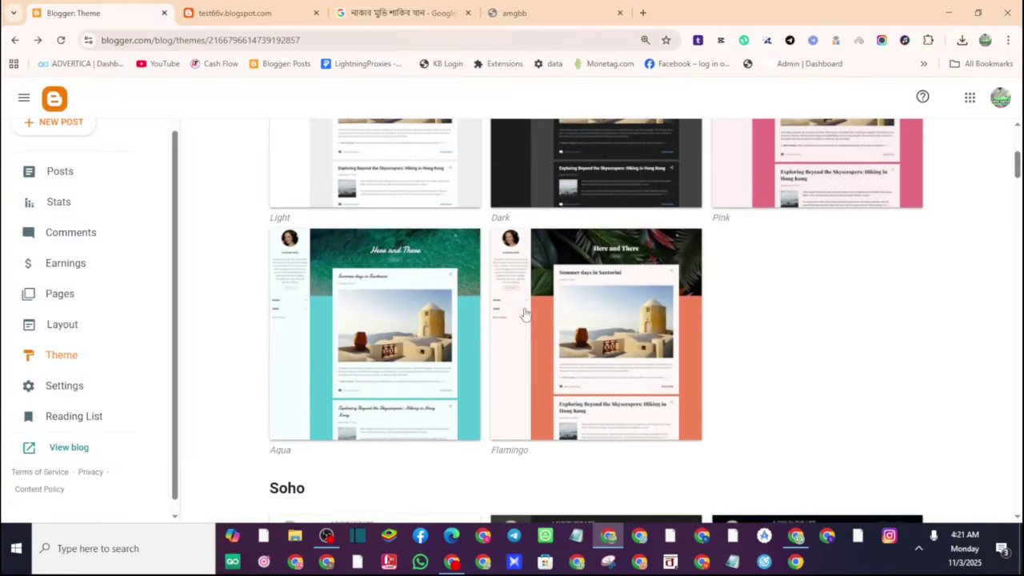
{"action": "scroll", "coordinate": [712, 284], "scroll_direction": "down", "scroll_amount": 7}
{"action": "scroll", "coordinate": [712, 284], "scroll_direction": "down", "scroll_amount": 15}
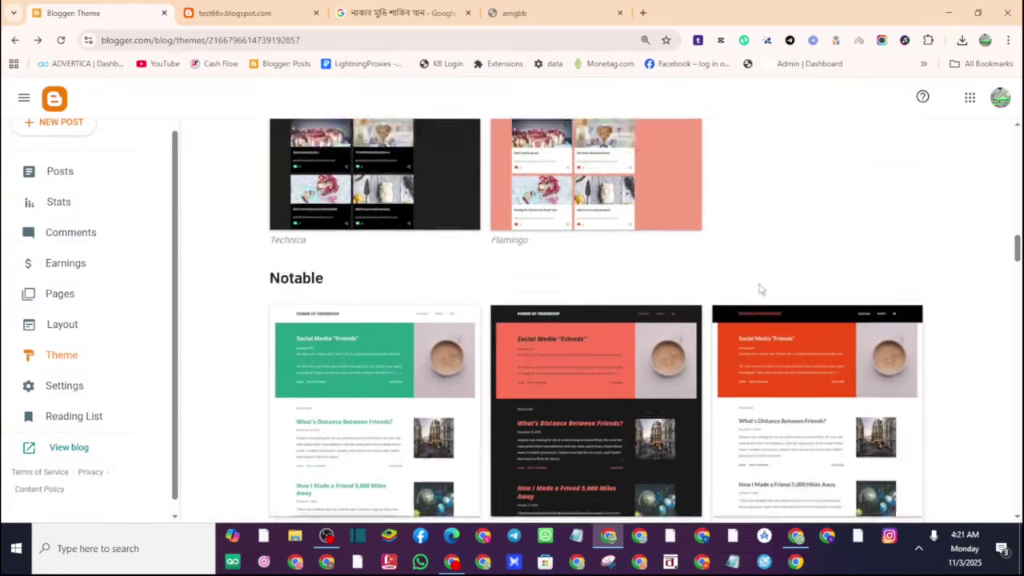
{"action": "scroll", "coordinate": [759, 287], "scroll_direction": "down", "scroll_amount": 9}
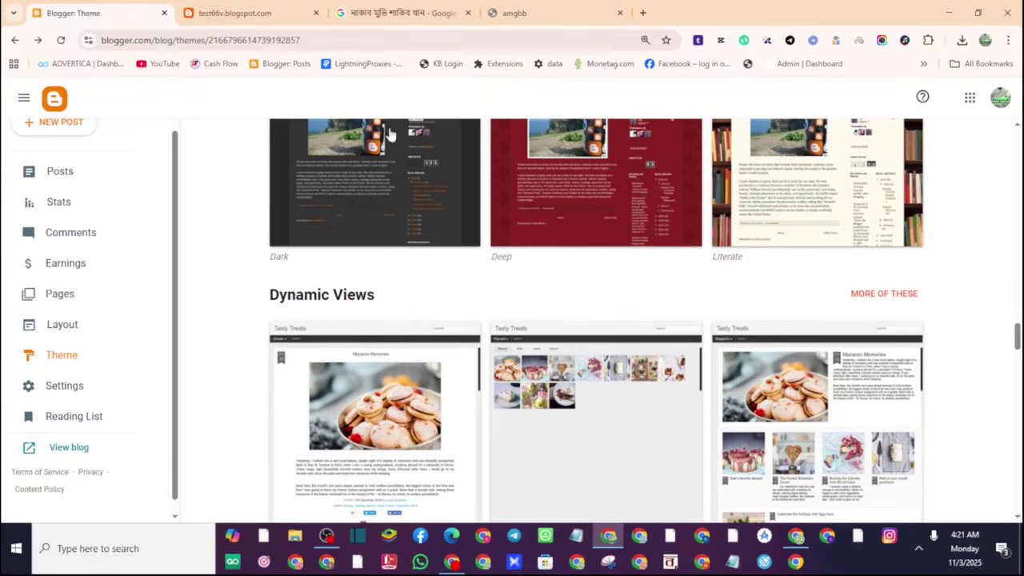
Test the first video card on the live test66v.blogspot.com page, choosing "একাউন্ট করতে চাই না" in the account popup, and return to the blog.
{"action": "left_click", "coordinate": [234, 13]}
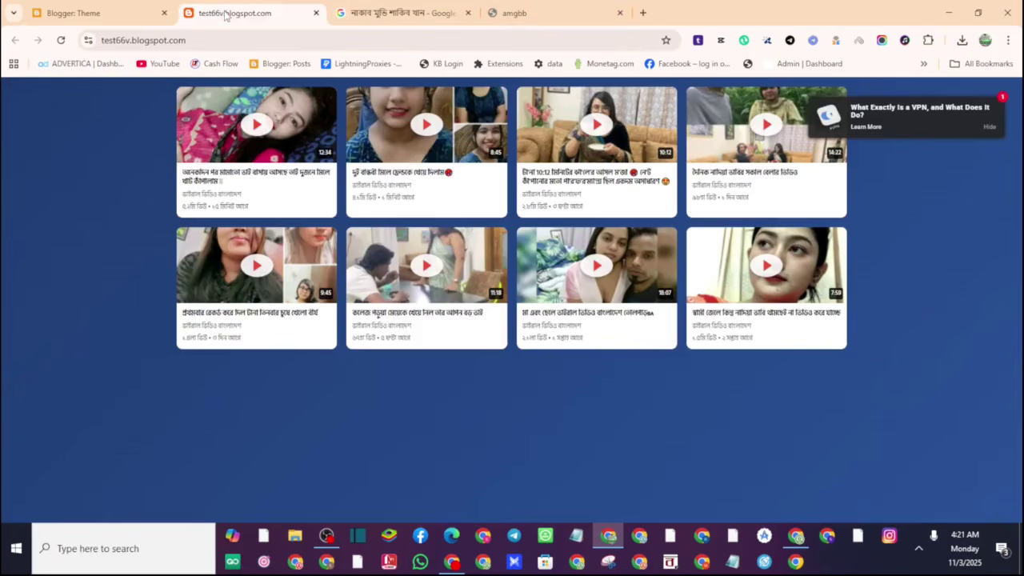
{"action": "left_click", "coordinate": [253, 129]}
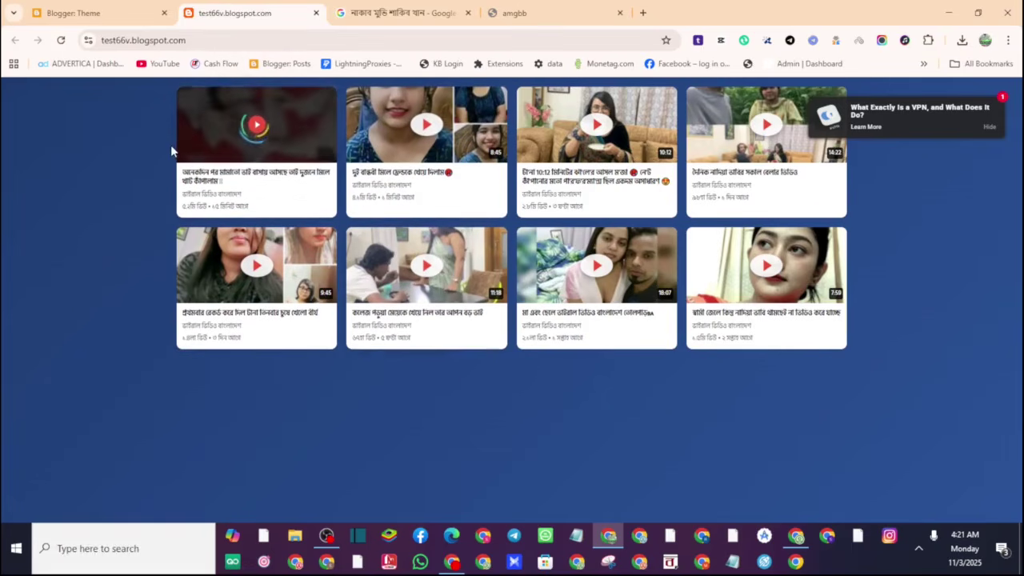
{"action": "left_click", "coordinate": [453, 170]}
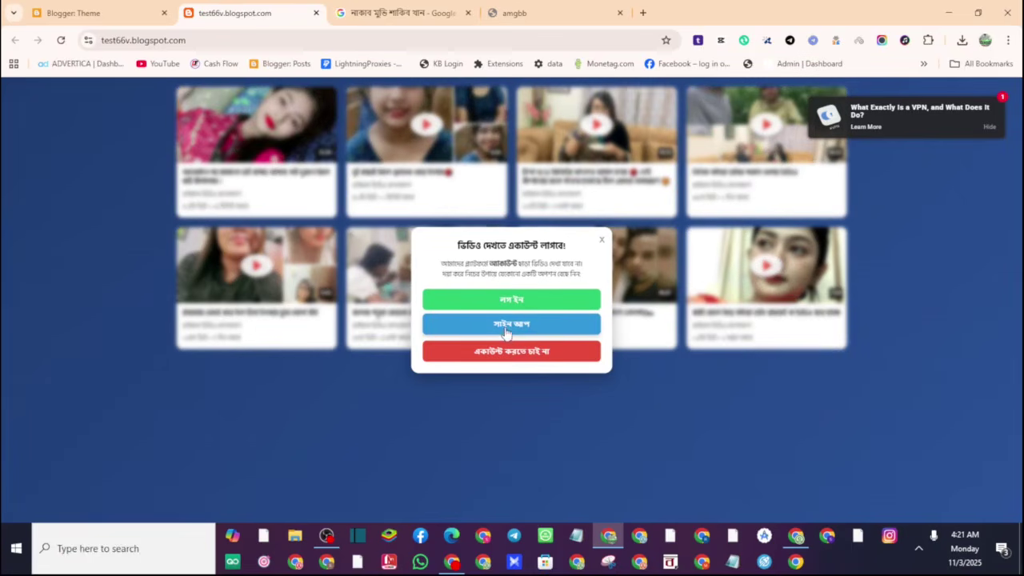
{"action": "left_click", "coordinate": [509, 354]}
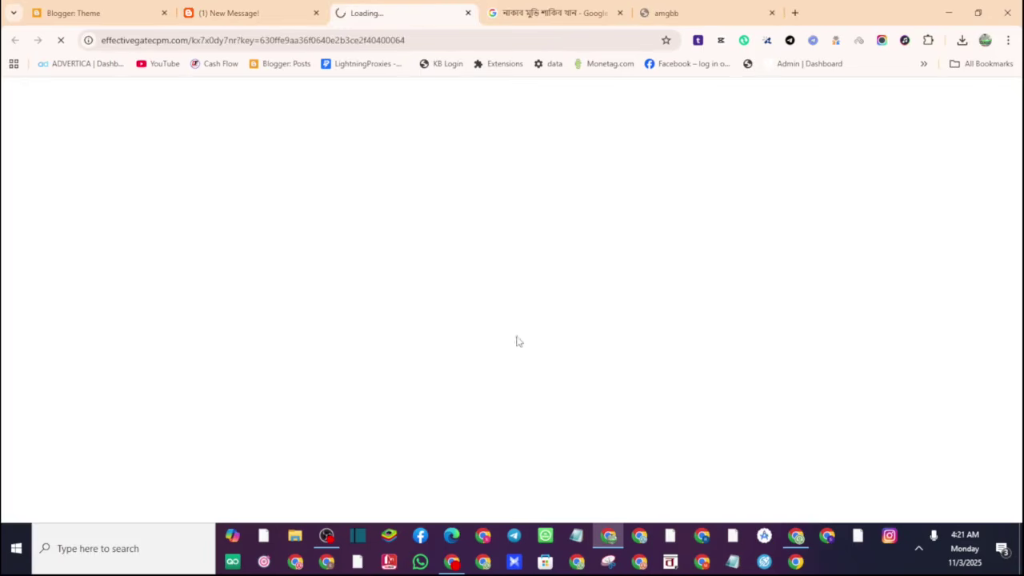
{"action": "left_click", "coordinate": [272, 14]}
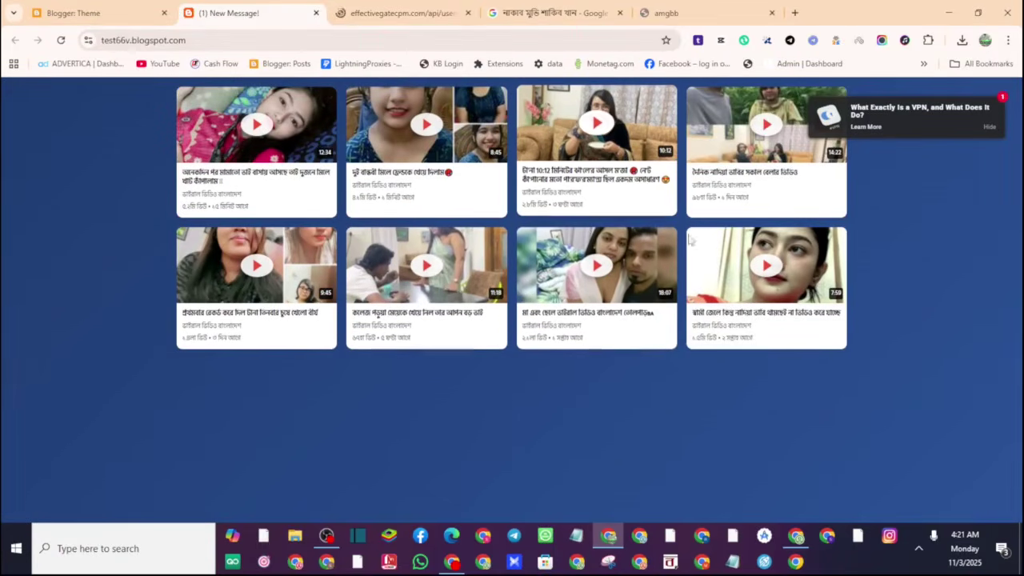
Restore the blog's browser window to its smaller size and close the ImgBB window behind it.
{"action": "left_click", "coordinate": [978, 13]}
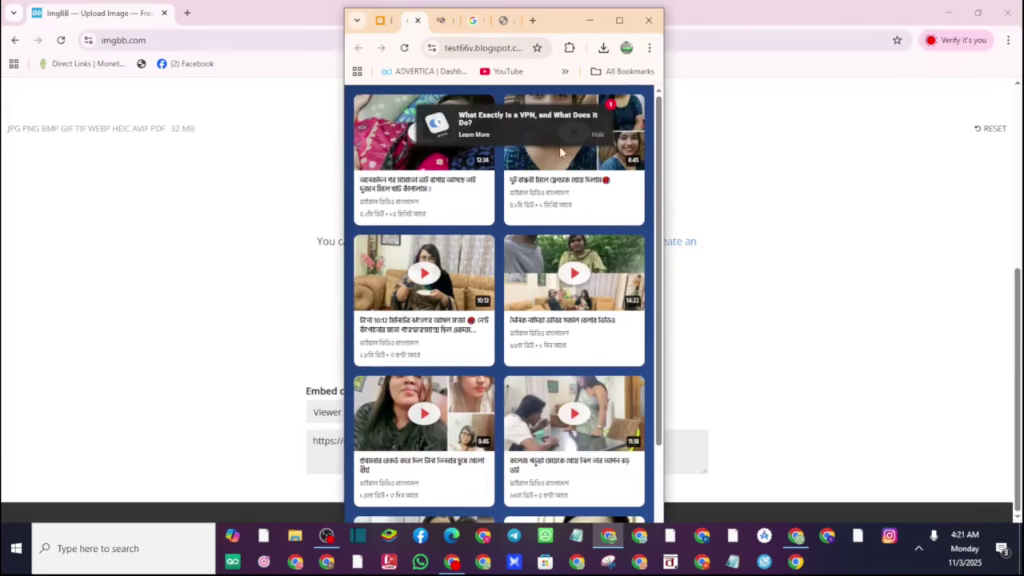
{"action": "left_click", "coordinate": [1007, 13]}
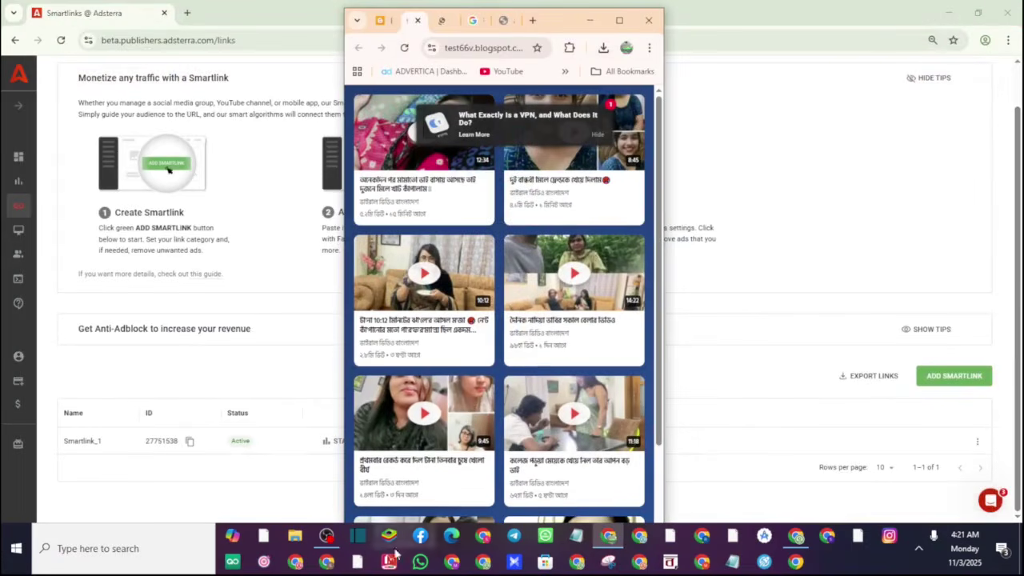
{"action": "left_click", "coordinate": [328, 540]}
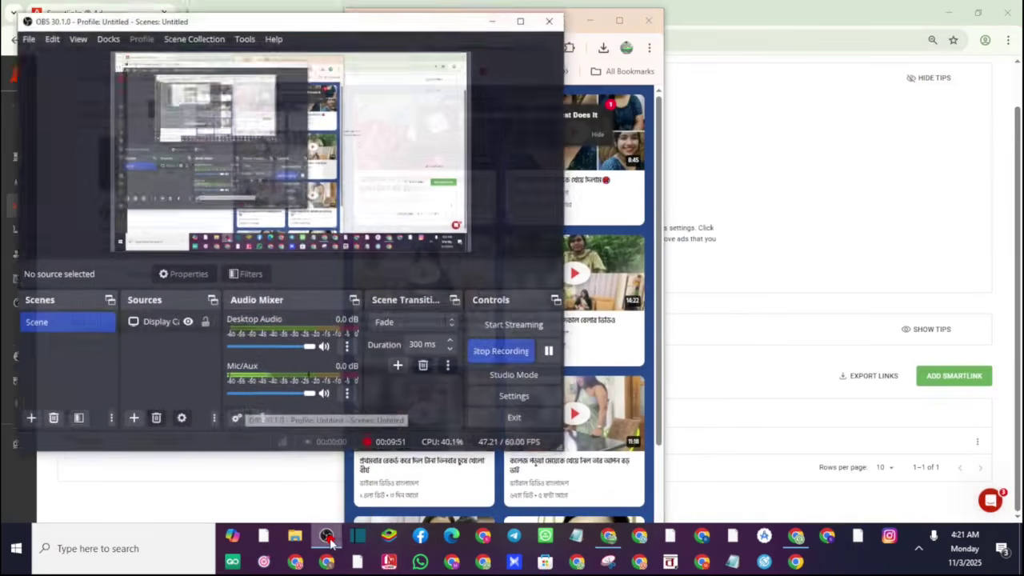
{"action": "left_click", "coordinate": [479, 357]}
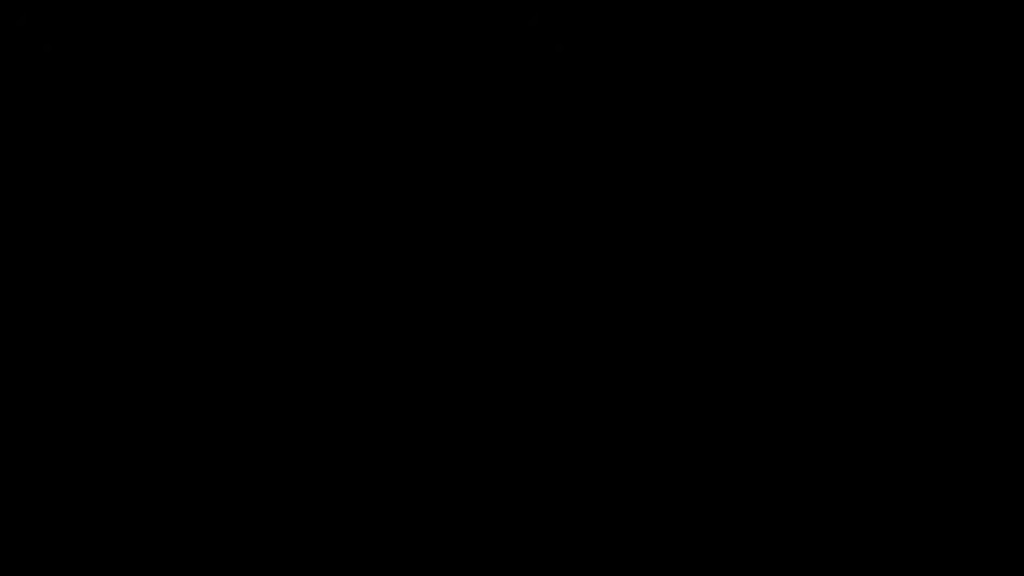